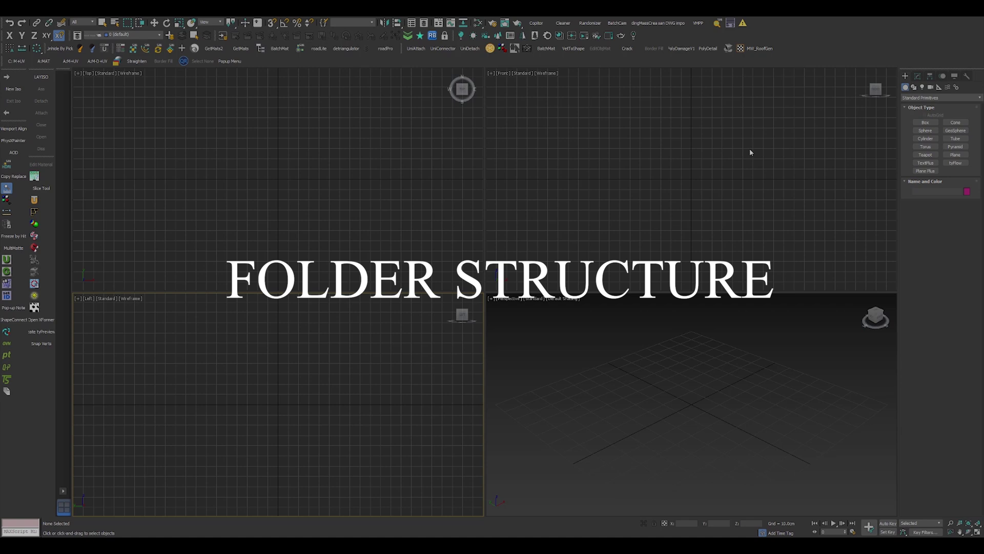
- Set the project folder to a new folder created inside the max folder of 6th
left_click(8, 22)
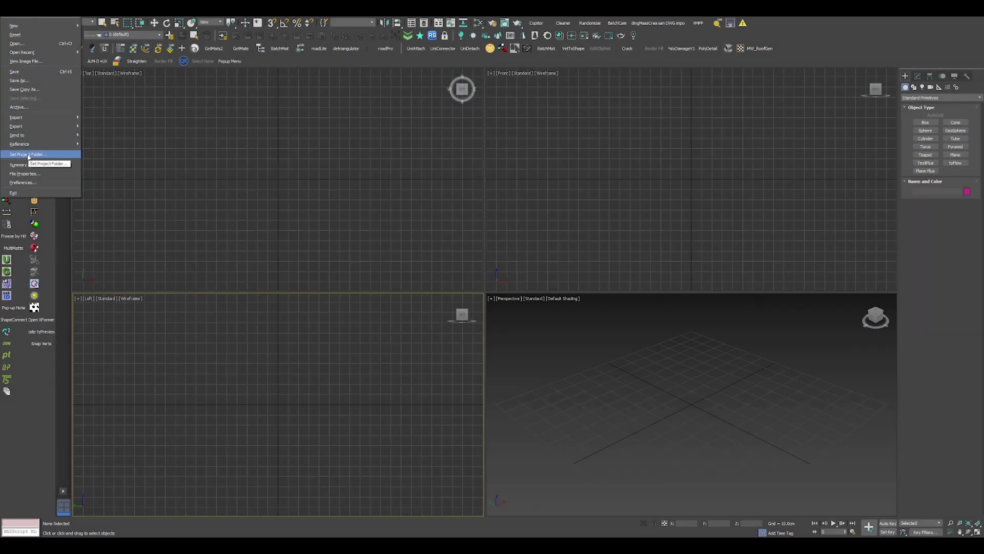
left_click(28, 154)
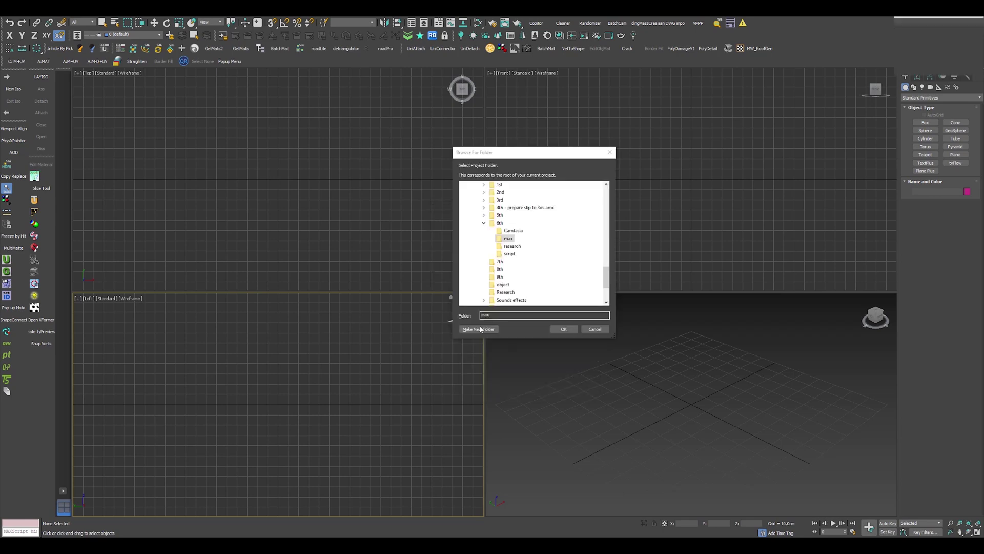
left_click(479, 329)
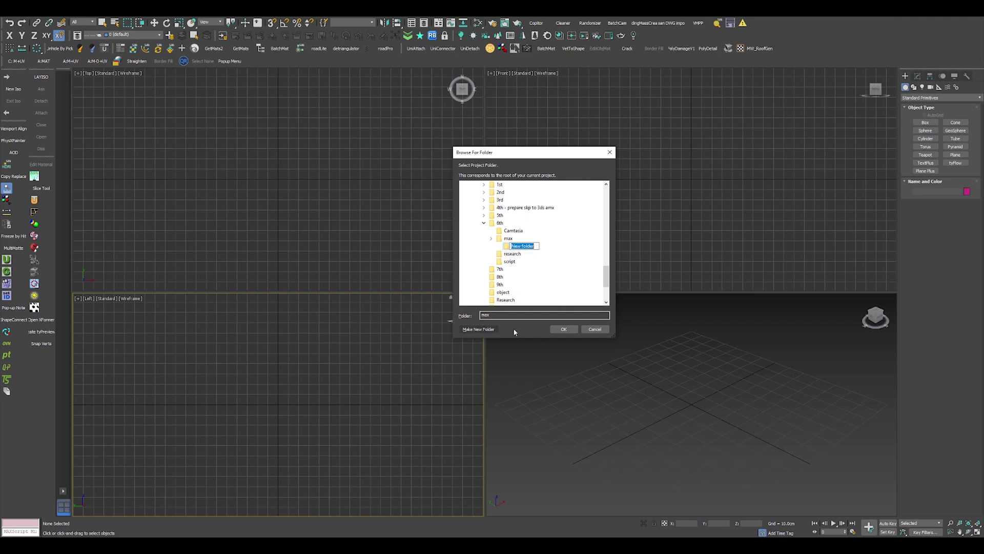
left_click(566, 329)
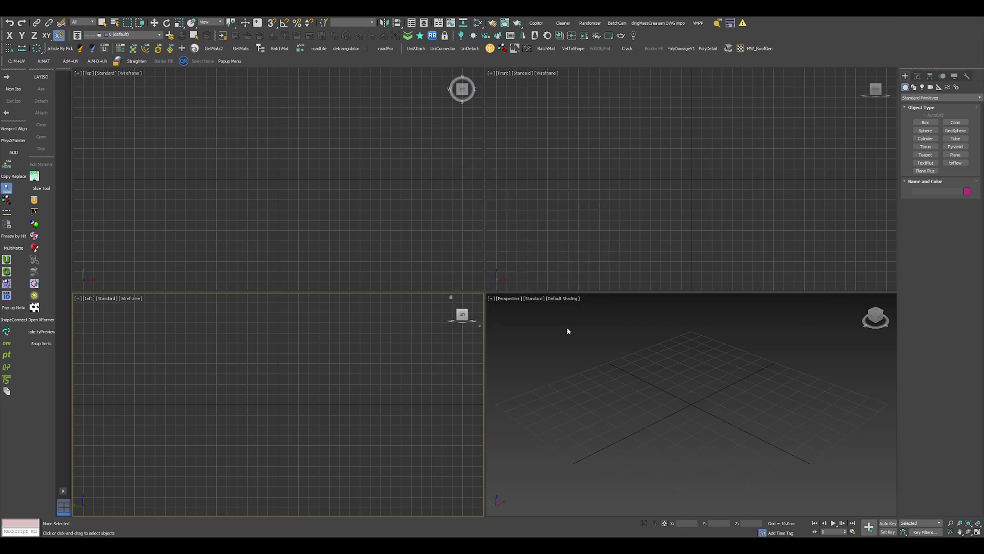
- Switch to File Explorer's max folder window and open New folder to examine its project structure
mouse_move(180, 544)
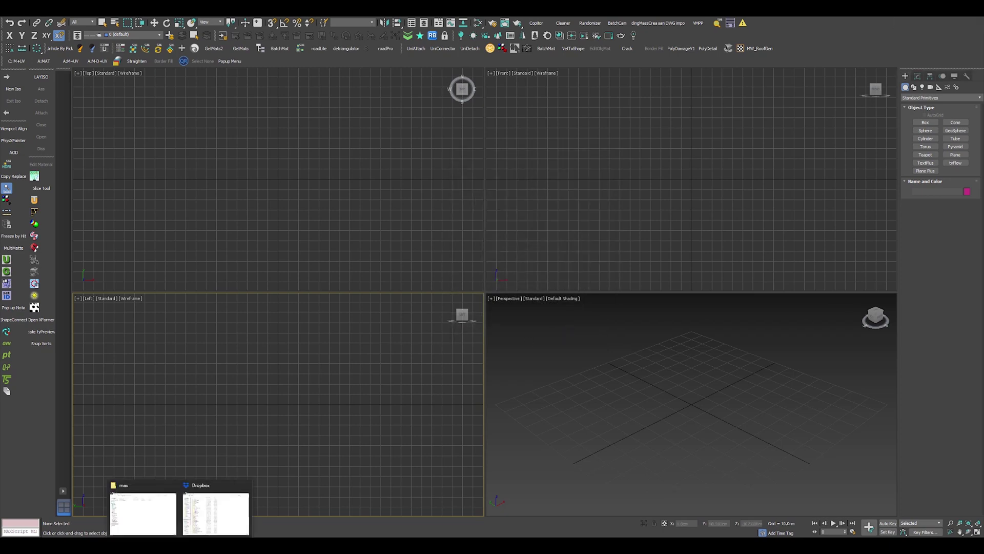
left_click(151, 515)
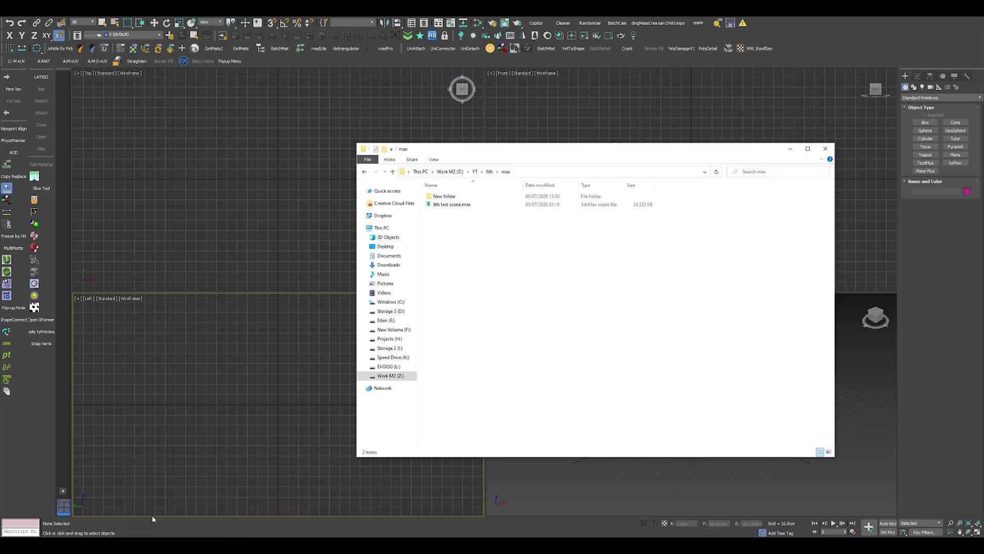
double_click(433, 197)
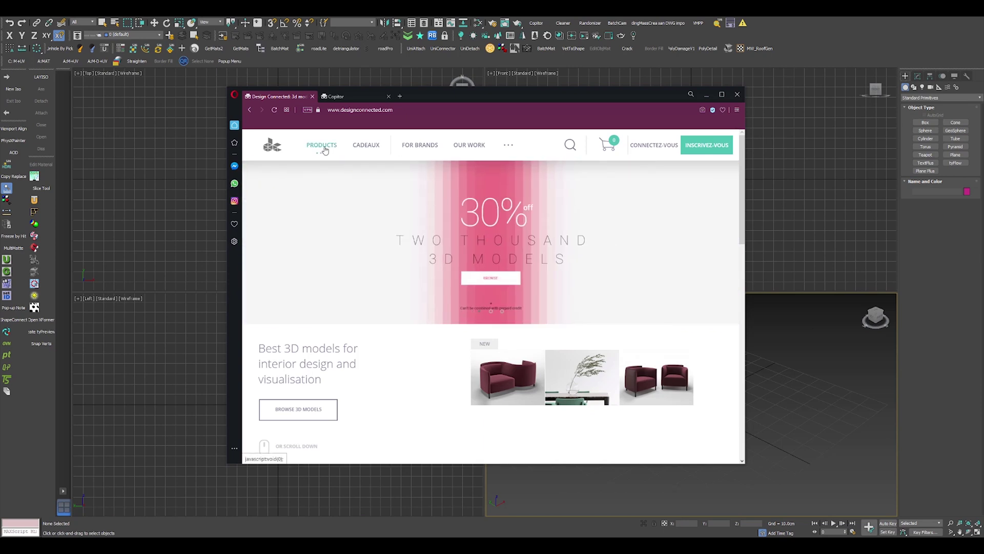
- Open the Connecter product page on the Design Connected website and look through it
mouse_move(324, 150)
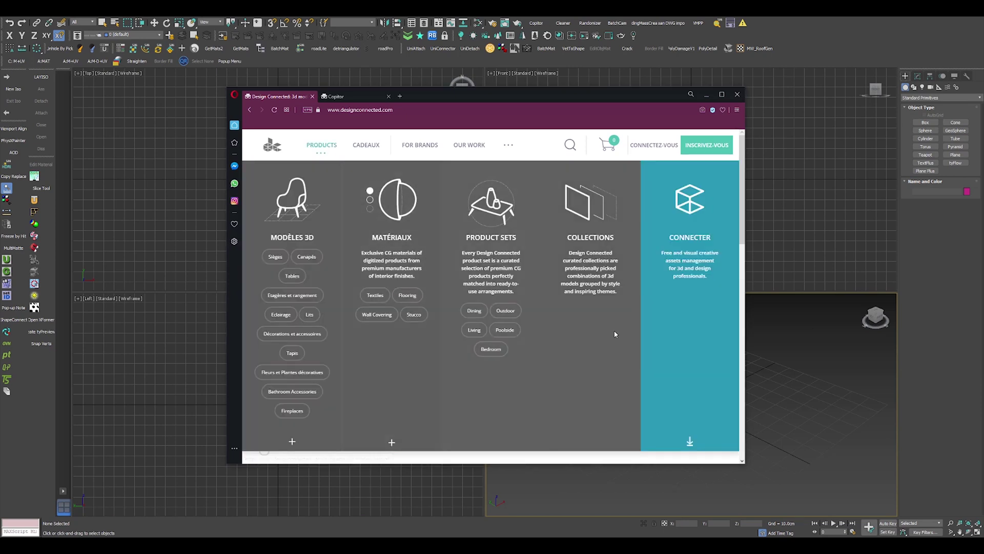
left_click(690, 443)
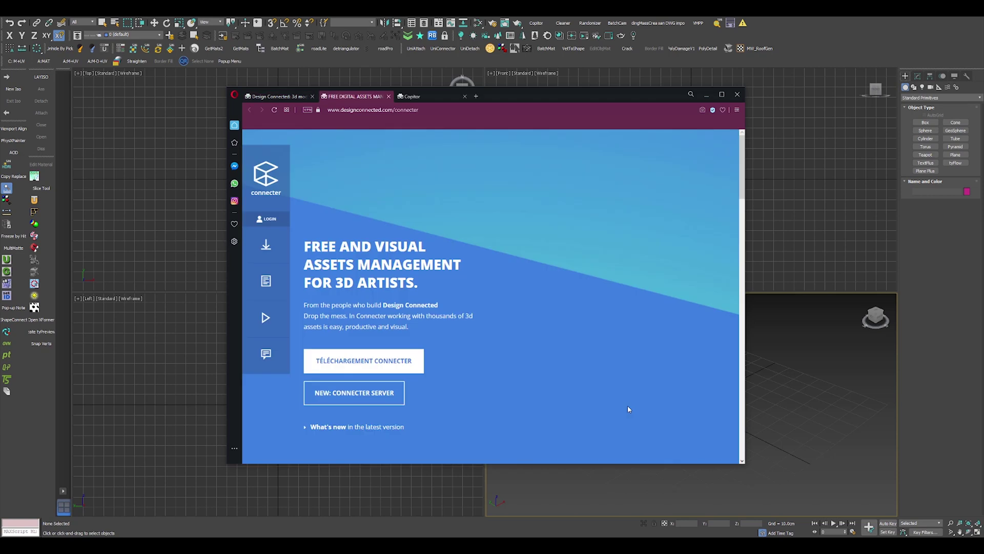
scroll(629, 408, "down", 1)
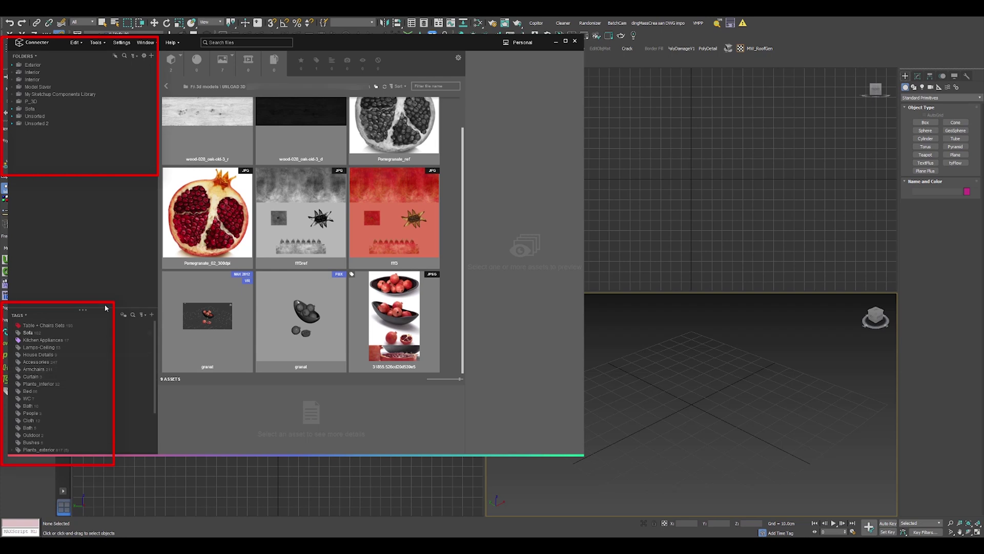
- Review the supported file types in Connecter's settings and close them without changes
left_click(123, 43)
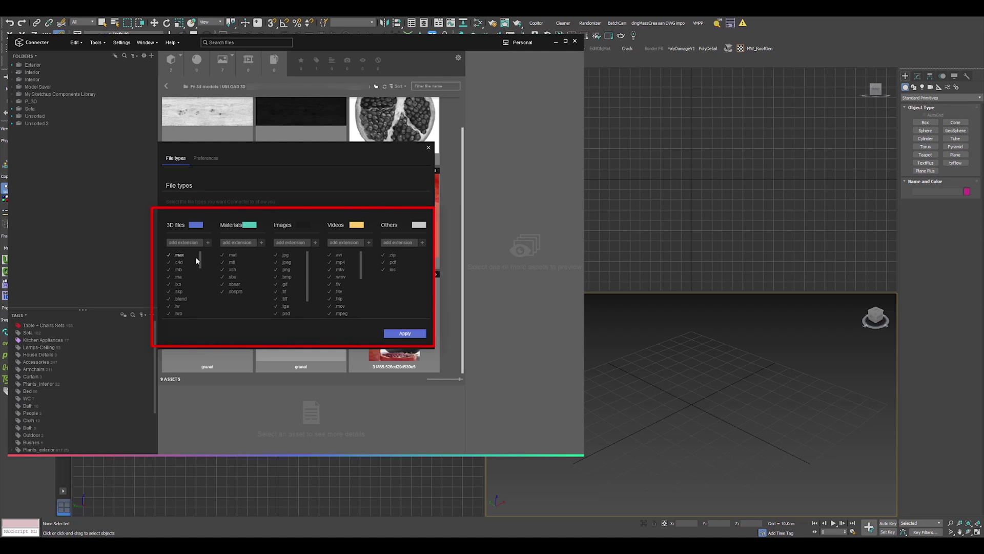
left_click(429, 147)
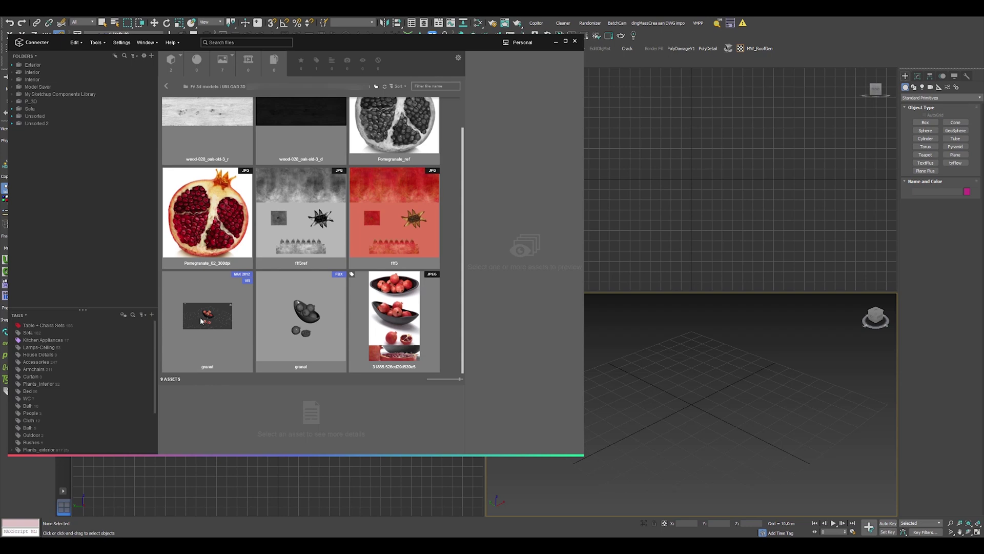
- Merge the granat.max pomegranate bowl model from Connecter into the 3ds Max perspective view
left_click_drag(201, 321, 775, 409)
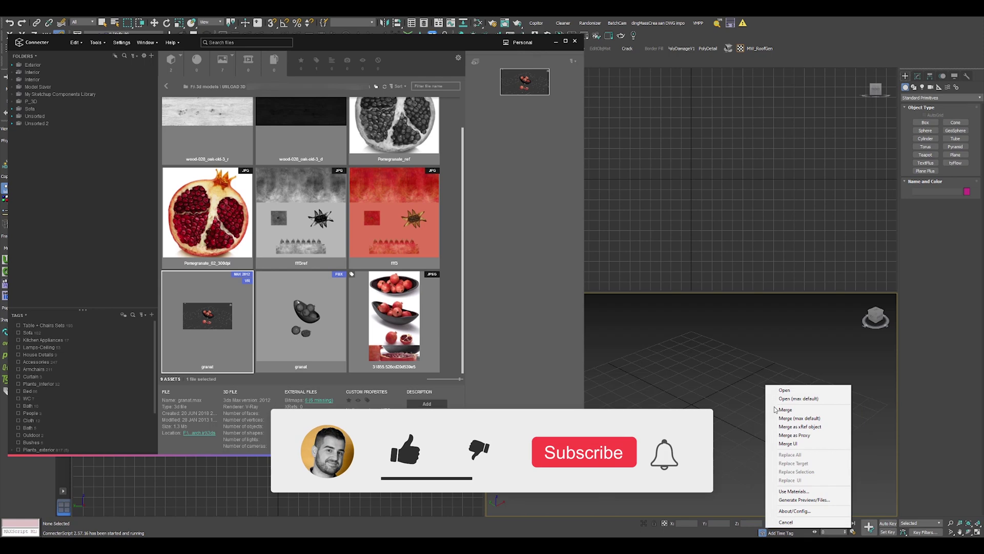
left_click(785, 410)
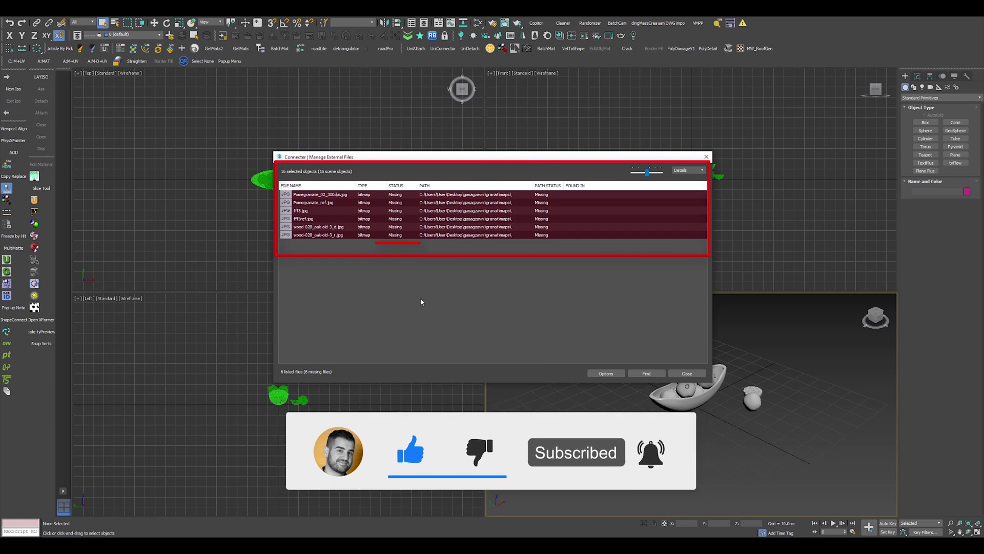
- Copy the full path of the granat.max asset in Connecter and return to the Manage External Files dialog
left_click(605, 374)
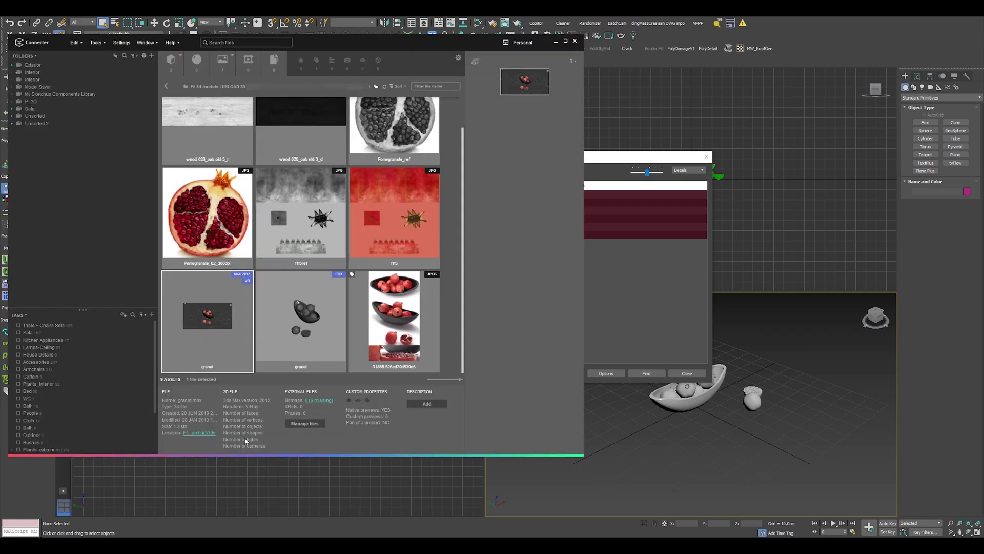
right_click(206, 331)
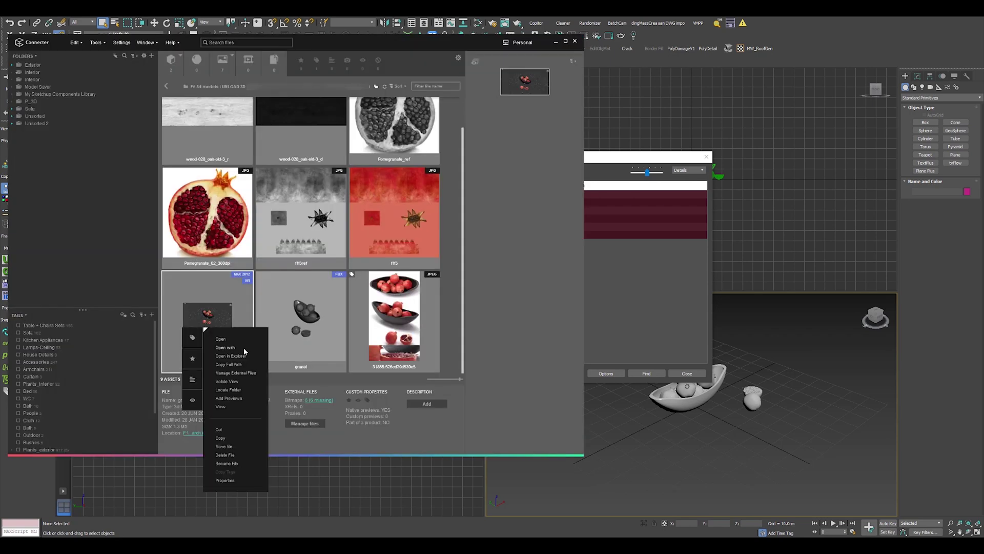
left_click(234, 363)
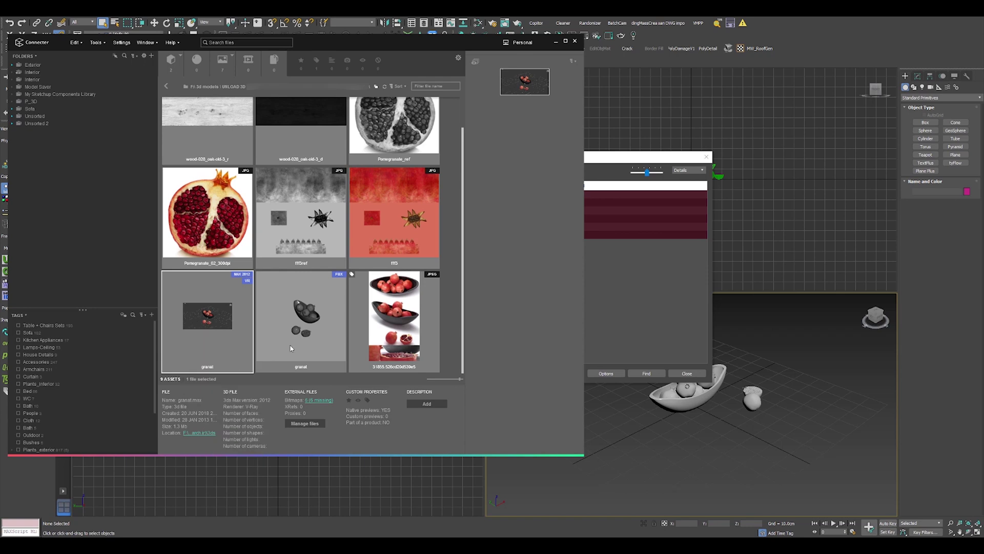
left_click(590, 165)
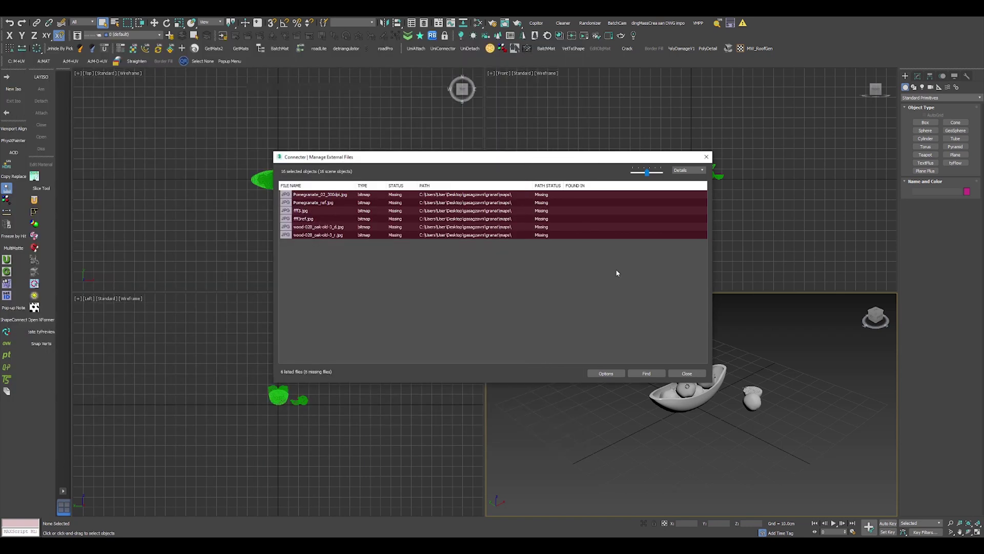
- Try to find the missing bitmaps using the copied asset path as the external files search location
left_click(611, 374)
left_click_drag(441, 157, 442, 162)
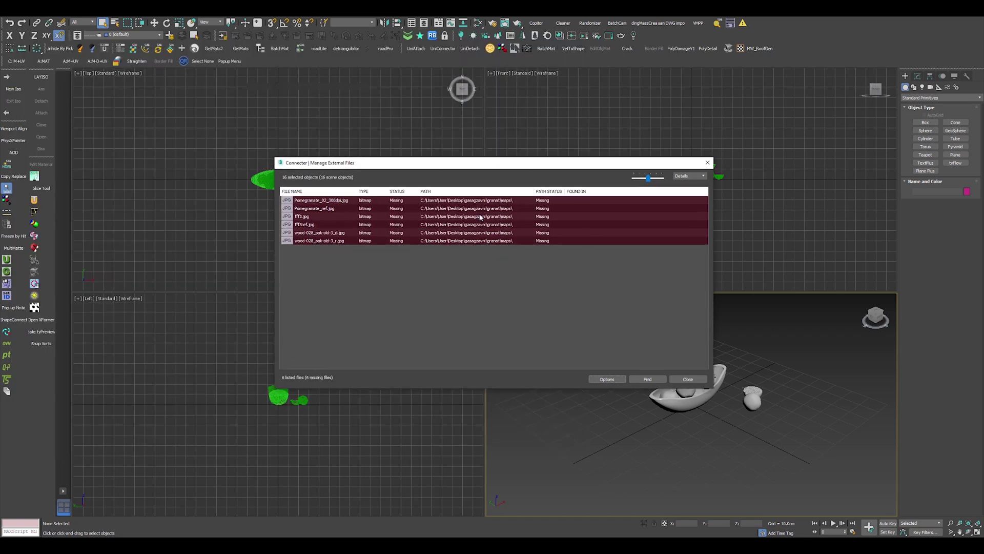
left_click_drag(480, 215, 643, 180)
left_click_drag(454, 183, 311, 195)
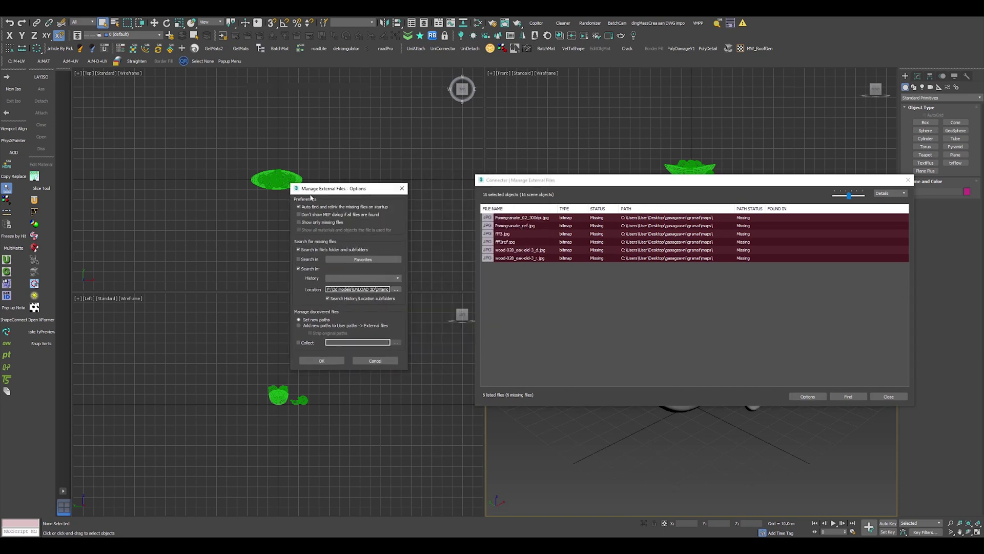
triple_click(333, 290)
key("ctrl+v")
left_click(322, 360)
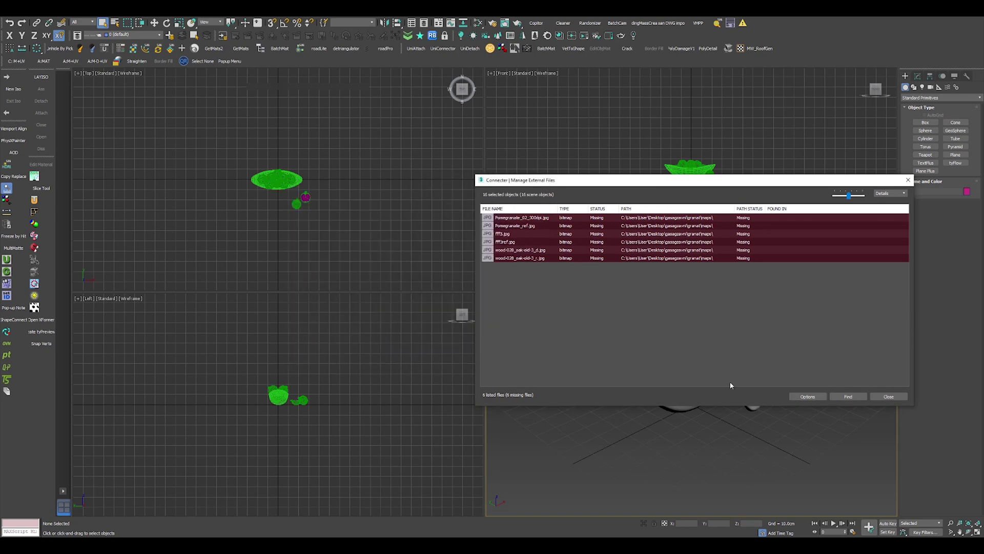
left_click(848, 397)
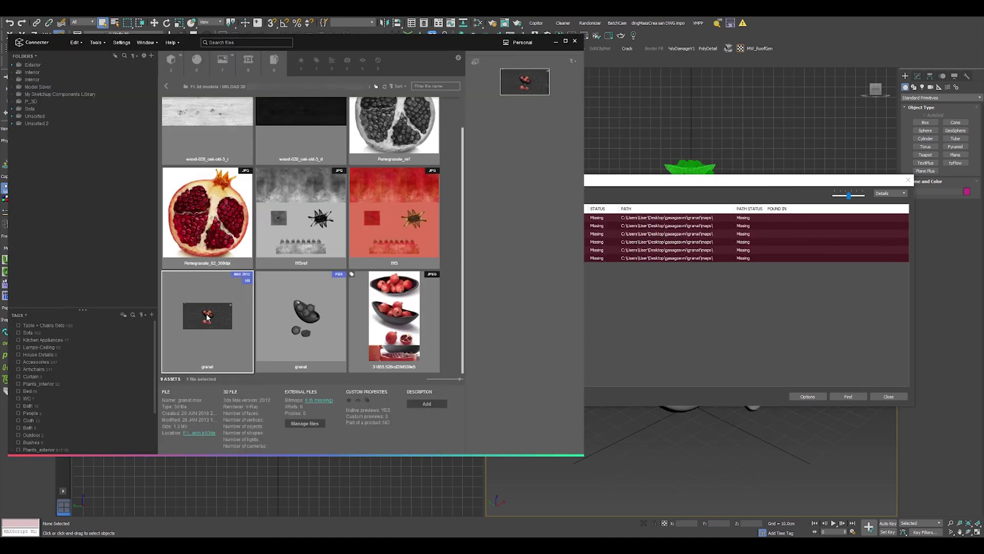
- Show the granat.max asset in File Explorer, open its maps folder and copy that folder's path
right_click(207, 314)
left_click(223, 341)
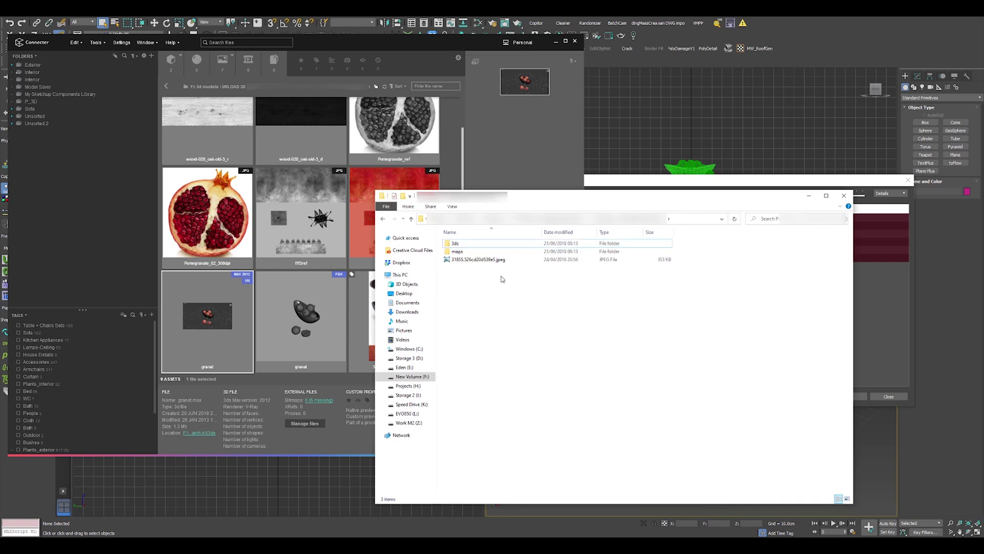
double_click(456, 251)
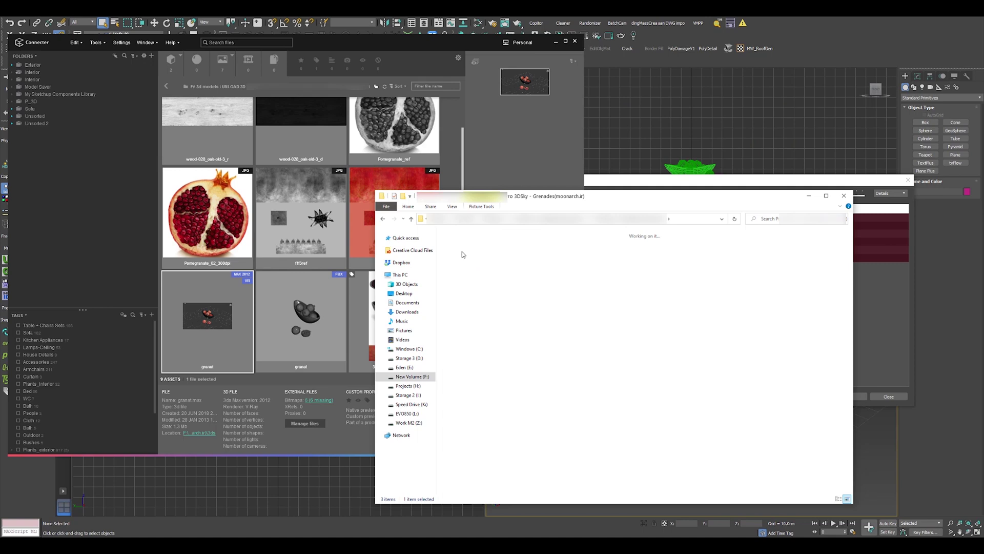
left_click(698, 222)
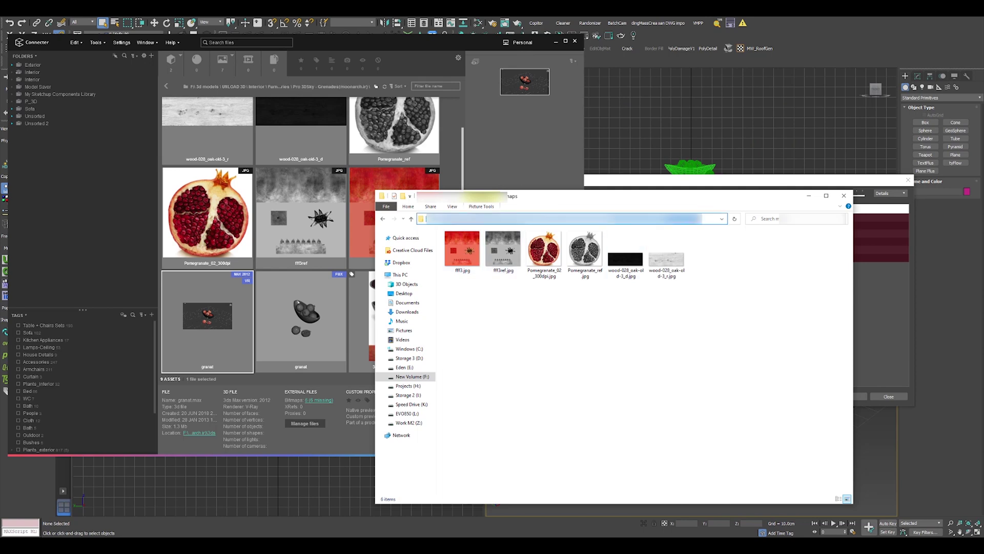
key("ctrl+c")
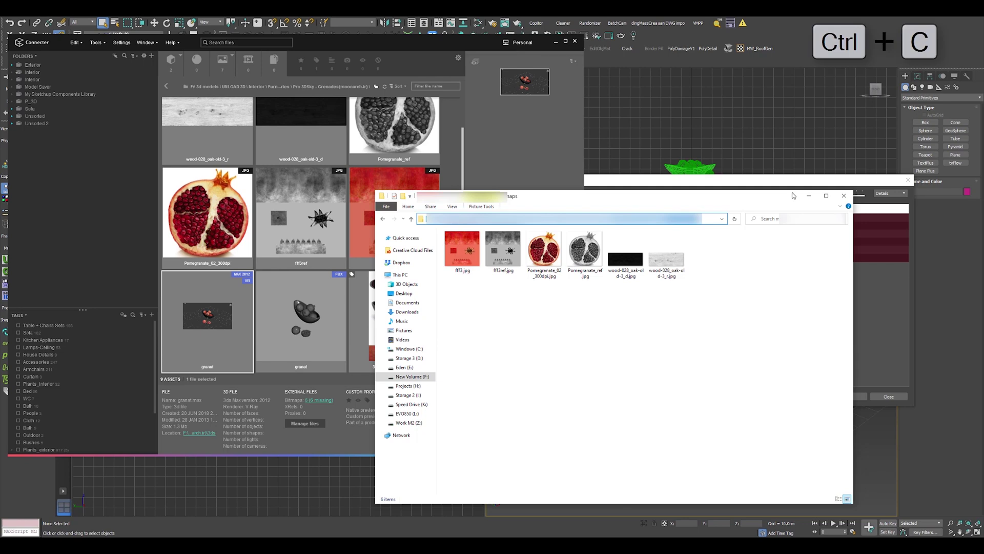
left_click(810, 195)
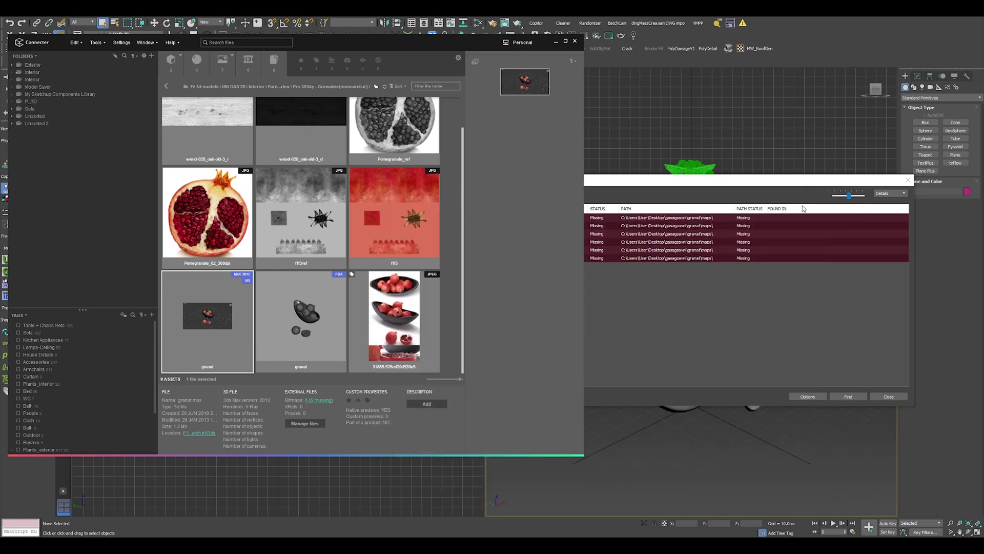
- Set the external files search location to the copied maps folder path and find the missing bitmaps
left_click(555, 41)
left_click_drag(537, 180, 485, 155)
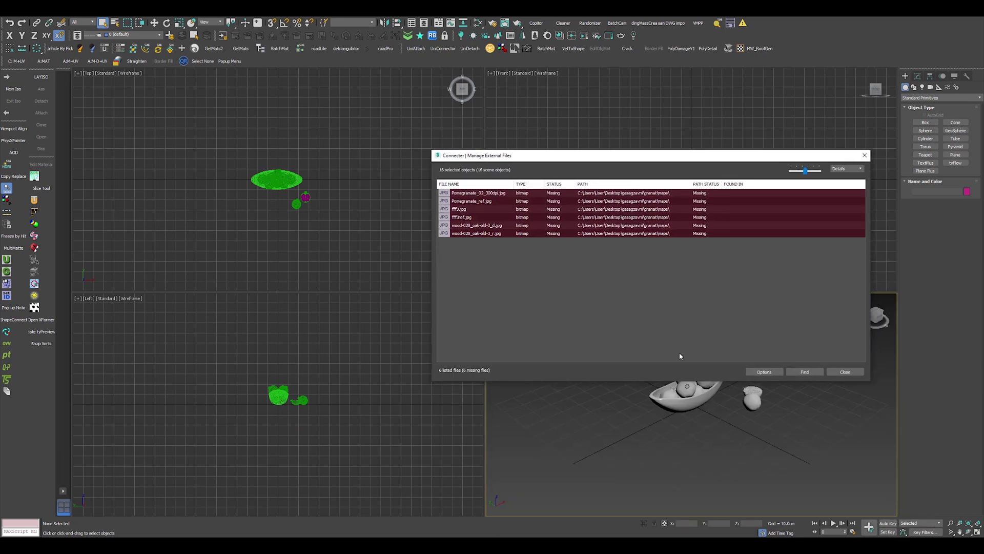
left_click(764, 372)
left_click(487, 280)
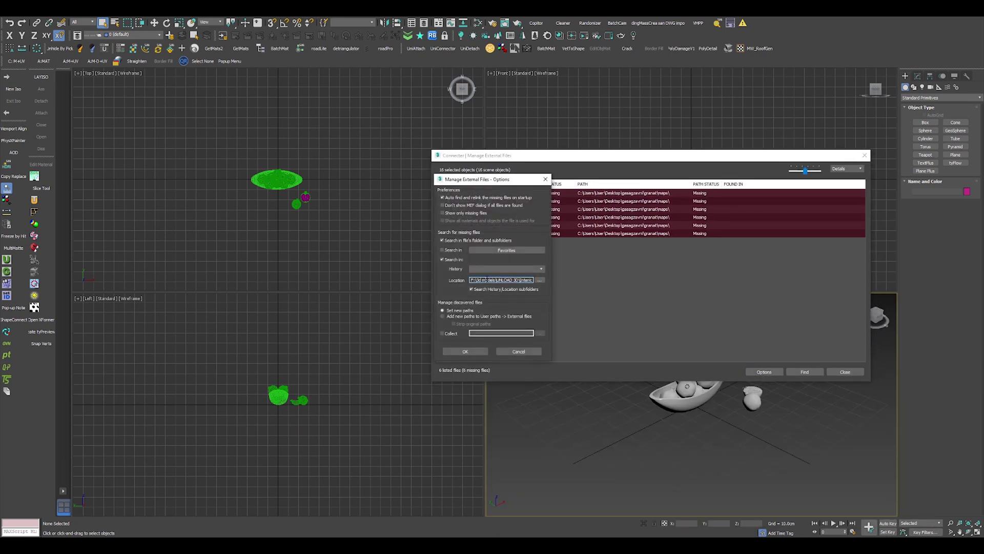
key("ctrl+v")
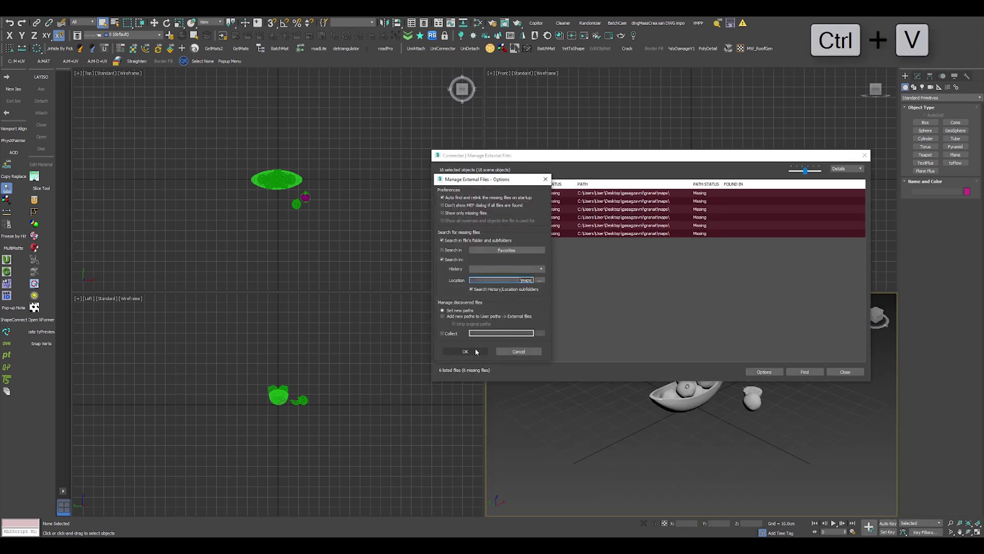
left_click(474, 350)
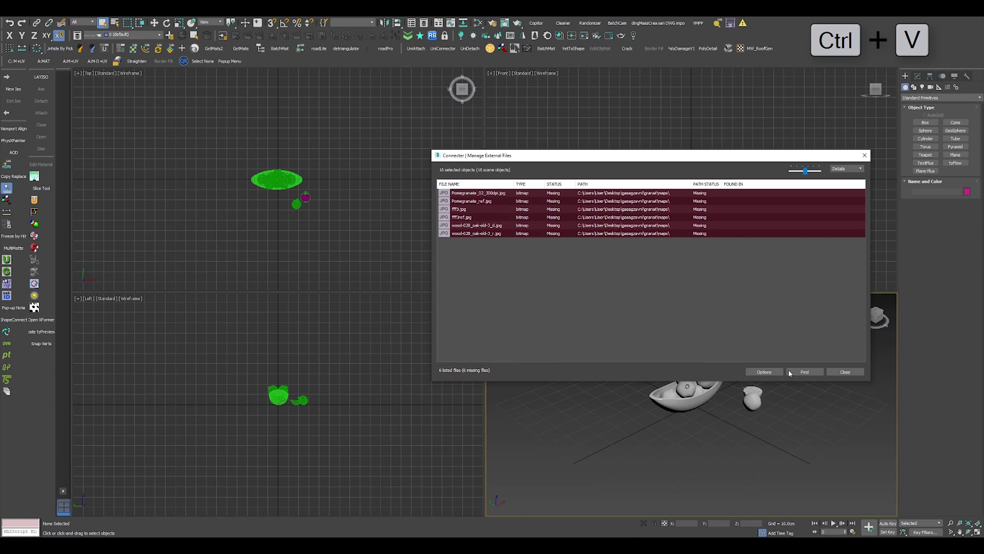
left_click(804, 372)
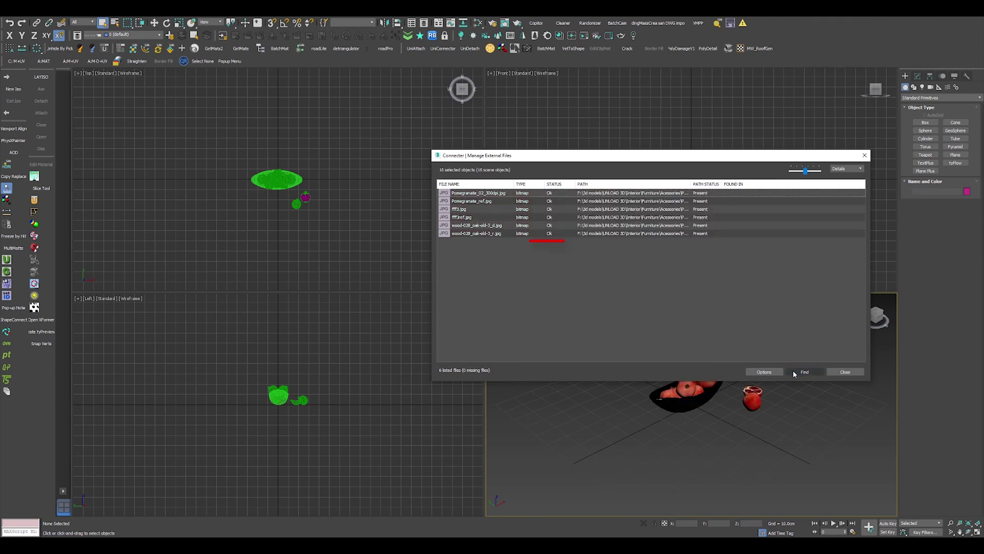
- Close the Manage External Files dialog and place two copies of the pomegranate bowl model on the Perspective grid
left_click(846, 372)
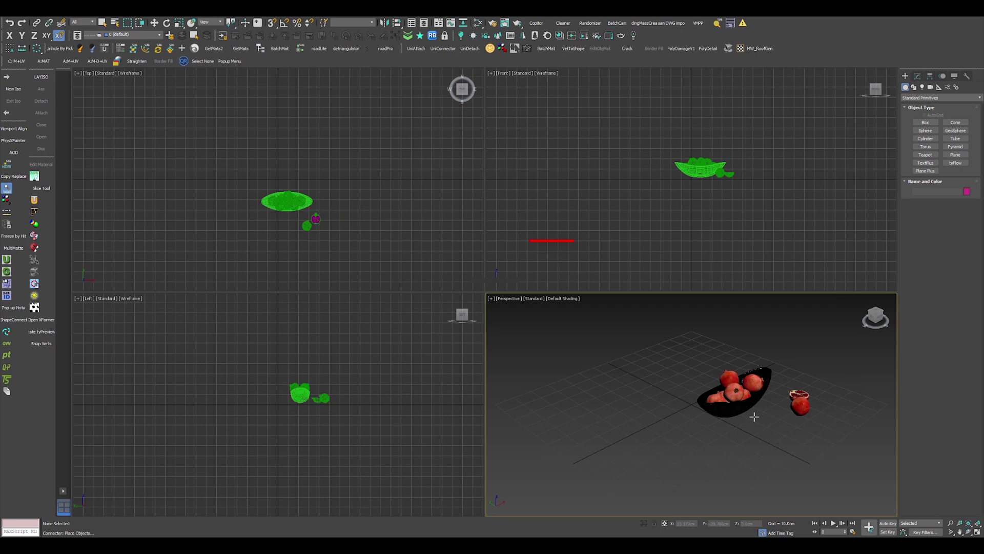
left_click(705, 372)
left_click(716, 377)
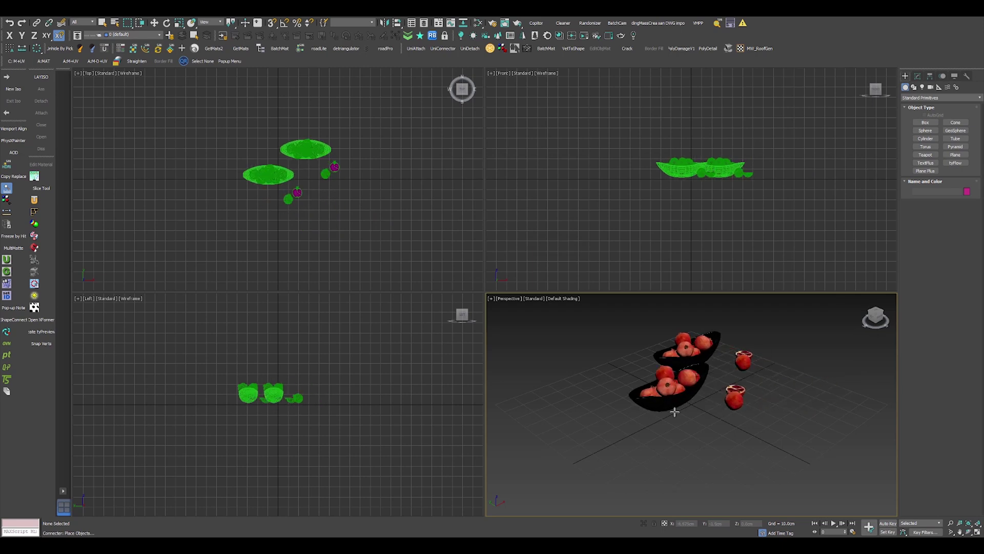
left_click(657, 418)
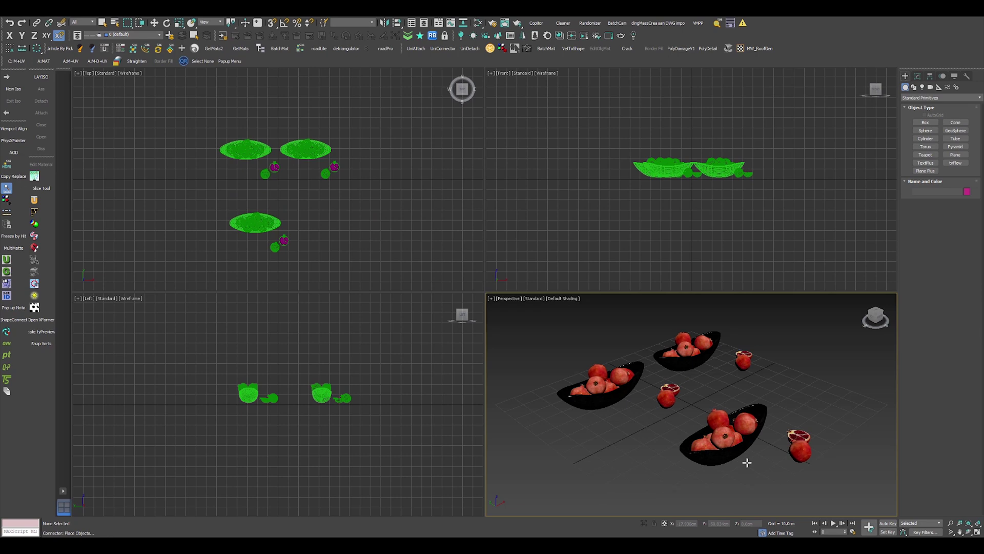
- Rotate the third copy of the pomegranate bowl about half a turn, place it on the grid and end the placement
key("ctrl")
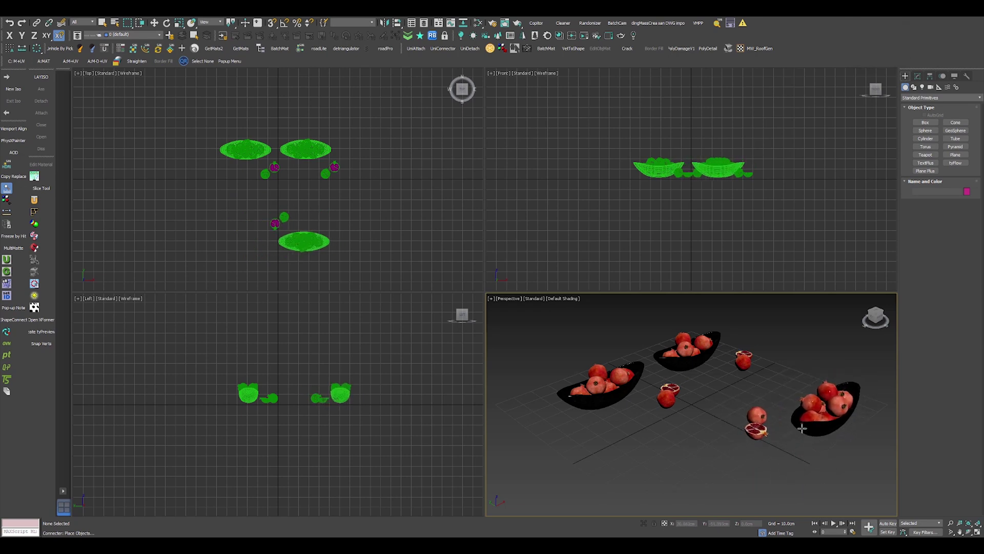
left_click(802, 428)
right_click(726, 436)
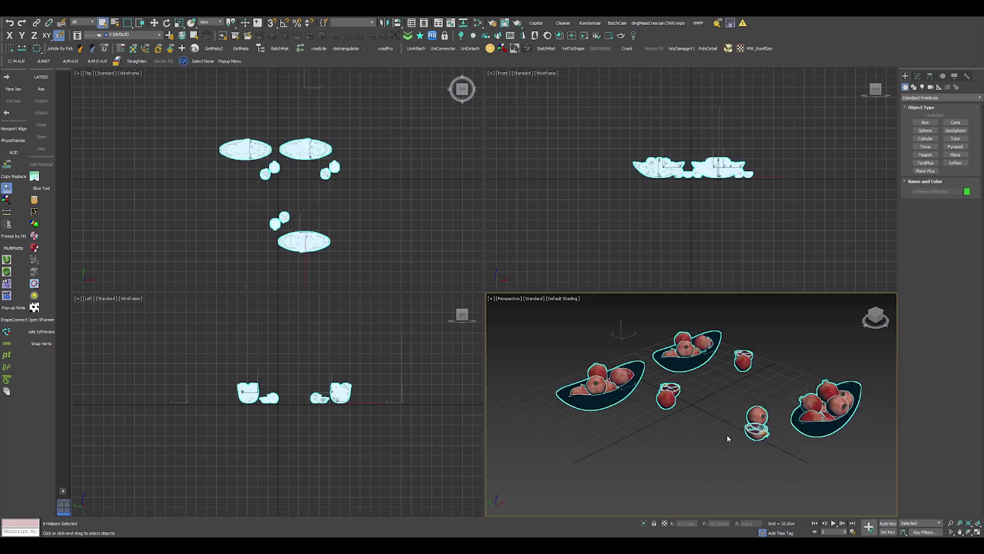
- Deselect the placed bowls and create a large box on the ground near them in the Perspective view
key("alt+w")
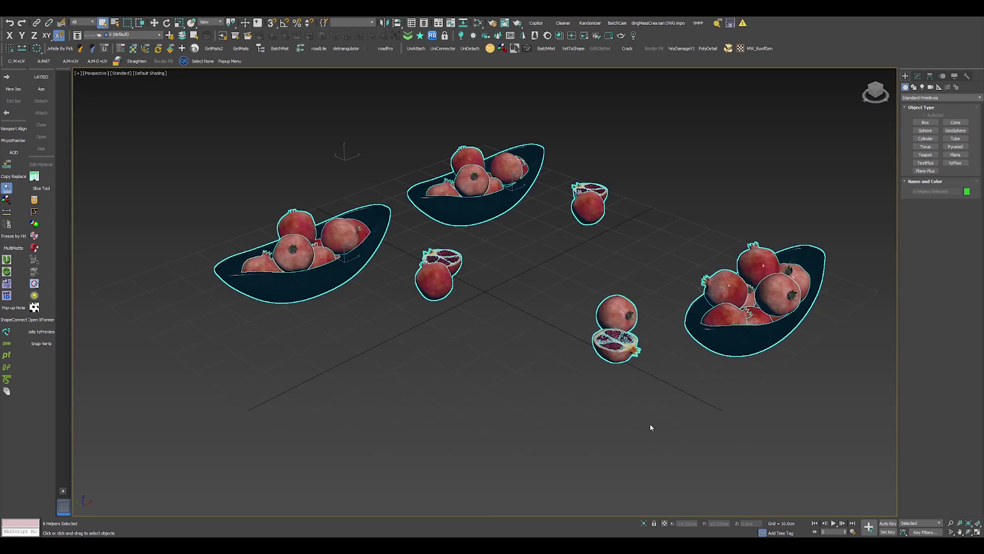
left_click(651, 427)
scroll(651, 426, "down", 4)
middle_click_drag(651, 427, 700, 348)
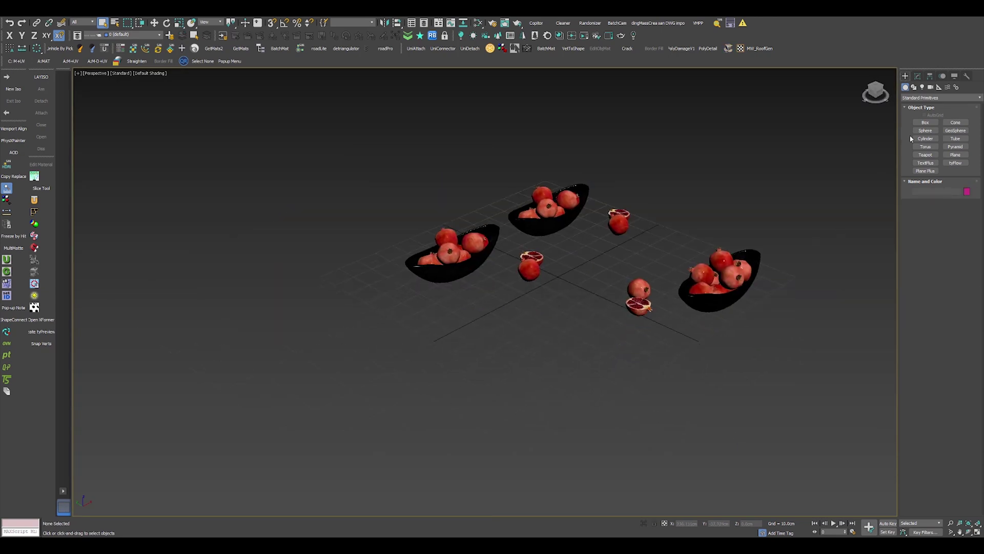
left_click(925, 122)
left_click_drag(374, 329, 351, 500)
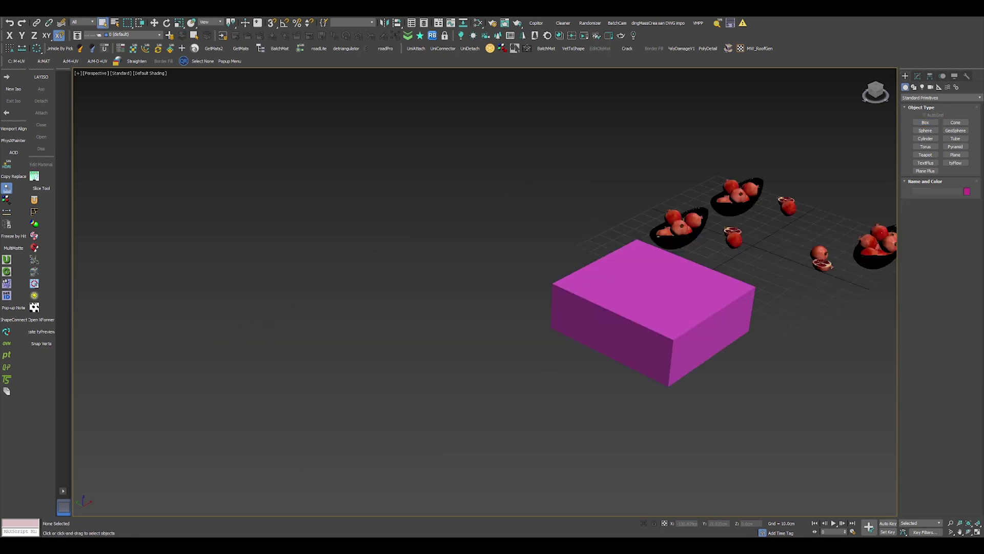
- Merge the granat MAX asset from Connecter onto the box, auto-renaming its duplicate material, and close the external files list
key("alt+Tab")
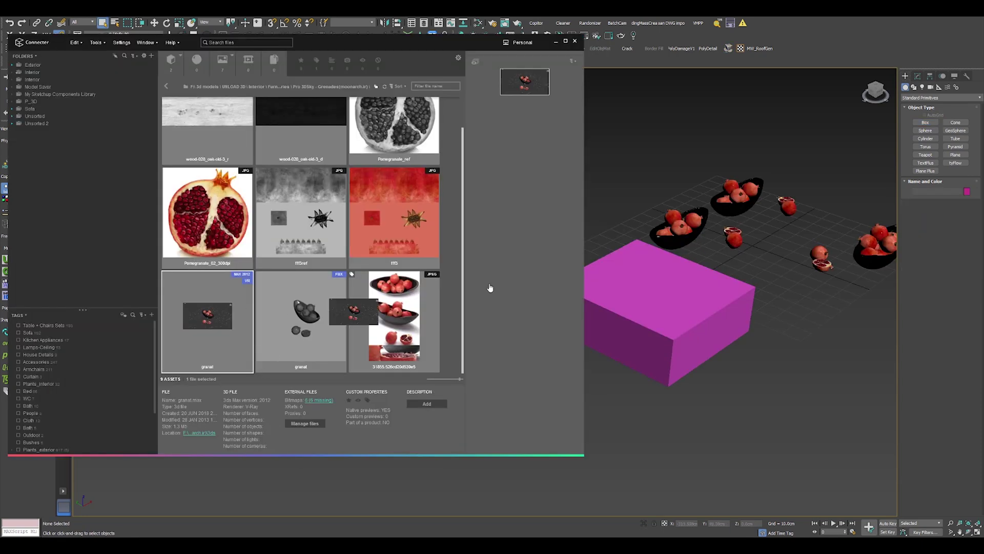
left_click_drag(490, 288, 638, 287)
left_click(647, 307)
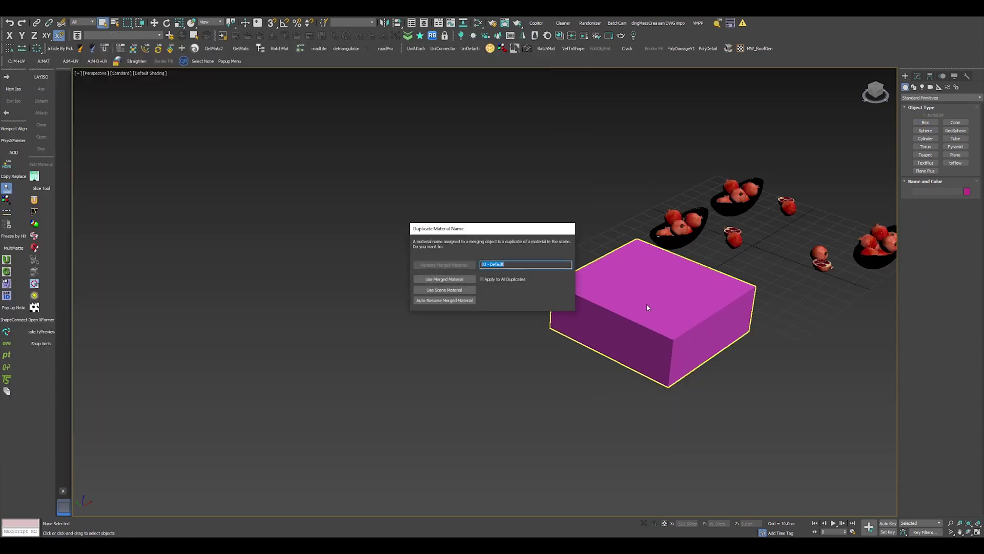
left_click(464, 302)
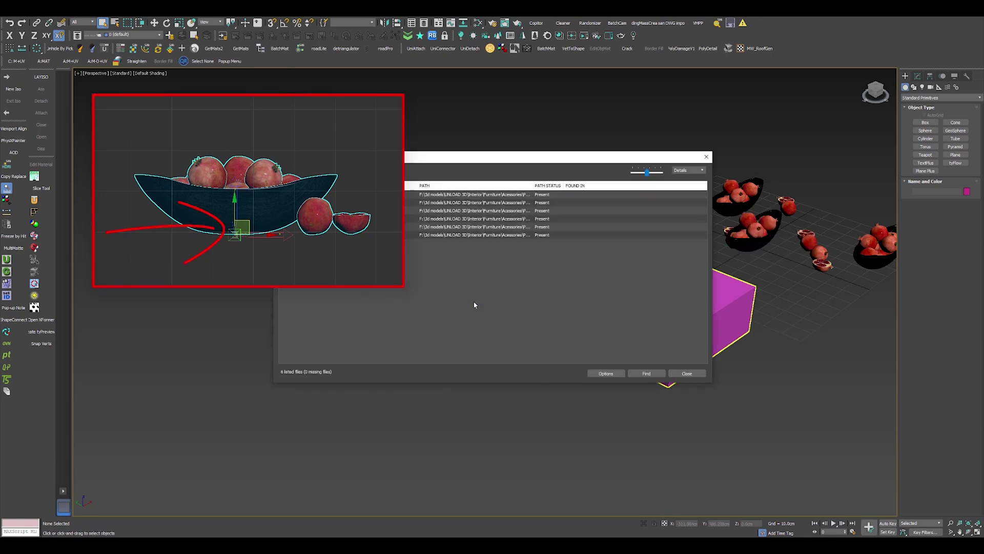
left_click(686, 373)
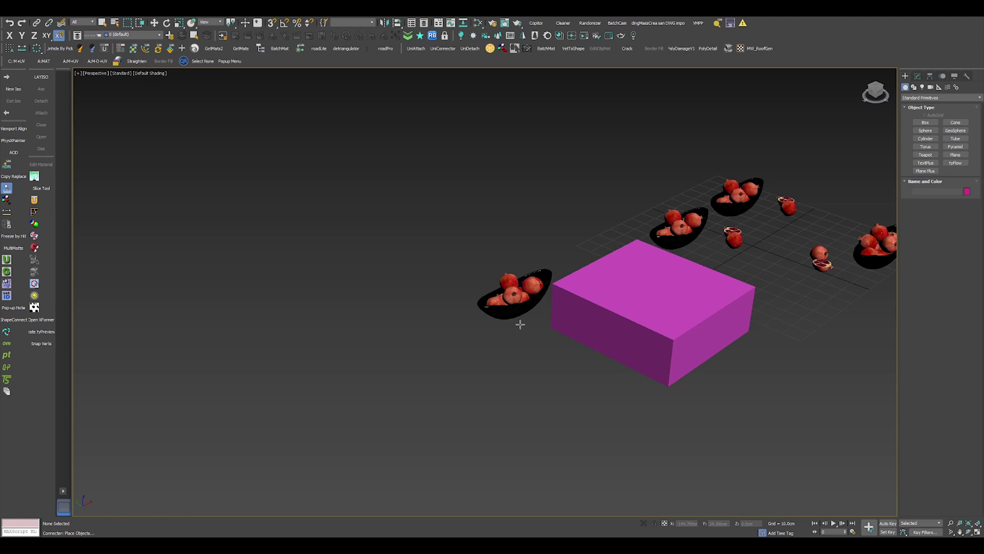
- Place the merged pomegranate bowl on the top face of the box, end the placement and deselect it
middle_click_drag(520, 325, 460, 315, "alt")
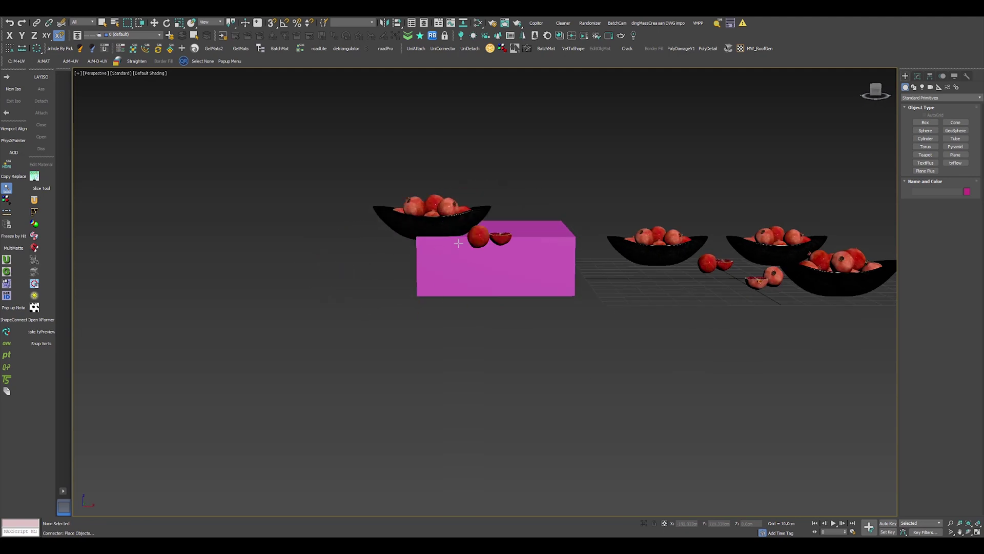
left_click(499, 231)
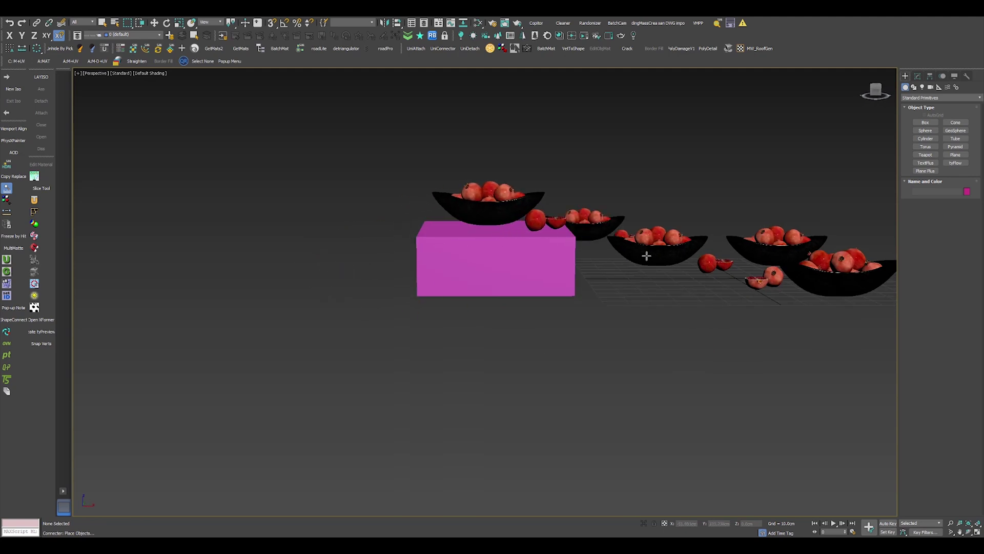
right_click(677, 264)
middle_click_drag(430, 318, 511, 322, "alt")
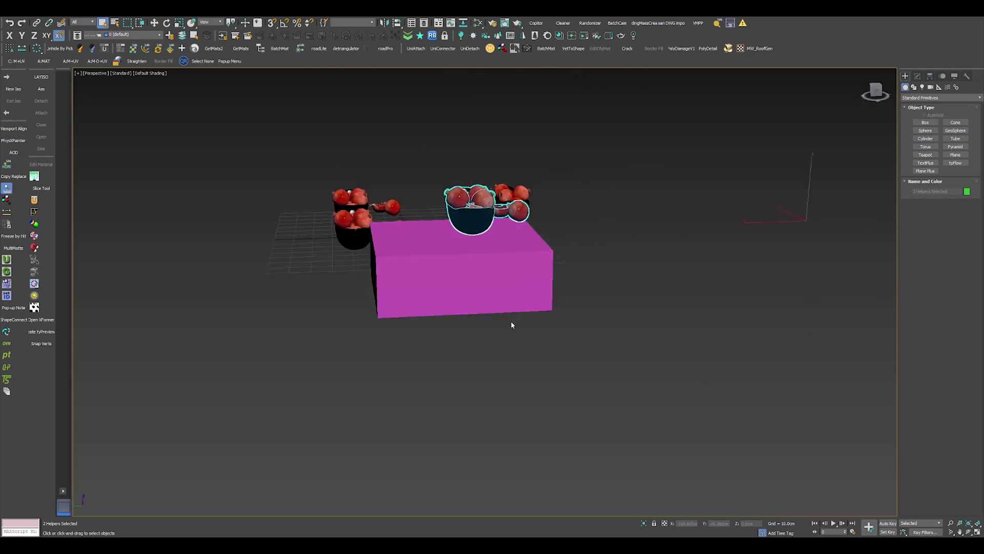
scroll(512, 323, "down", 4)
middle_click_drag(600, 311, 432, 321)
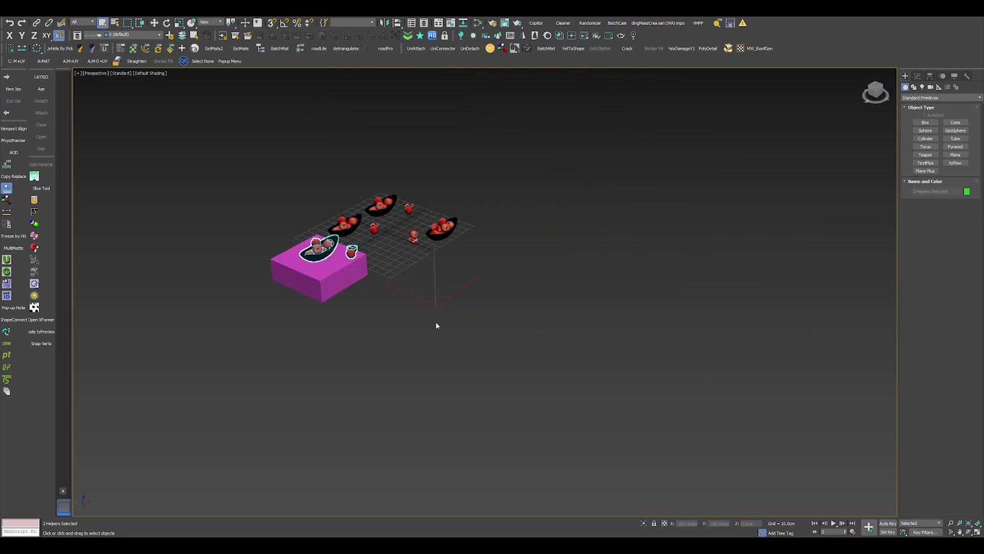
left_click(436, 321)
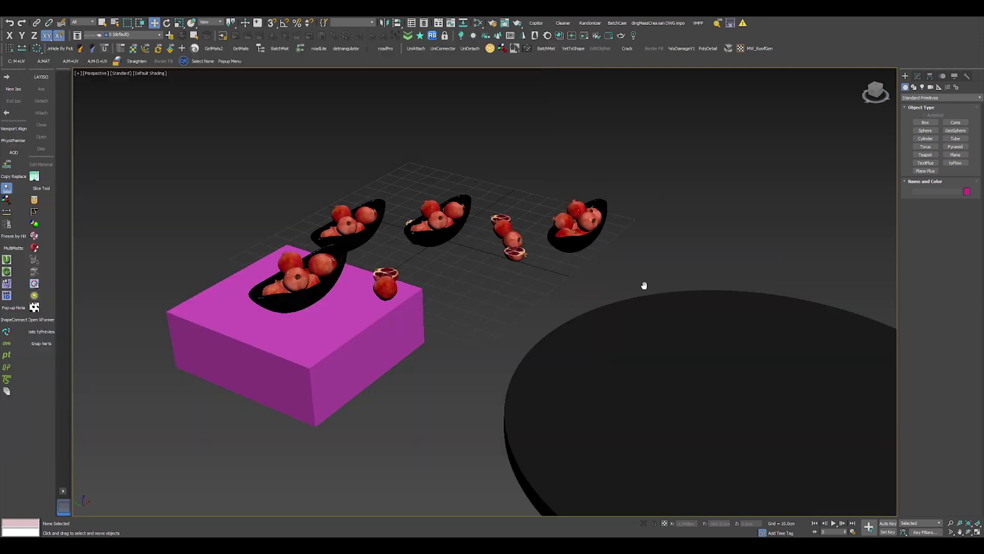
- Merge the granat MAX asset from Connecter over the round table, auto-renaming its duplicate material
scroll(554, 273, "down", 3)
scroll(555, 273, "up", 4)
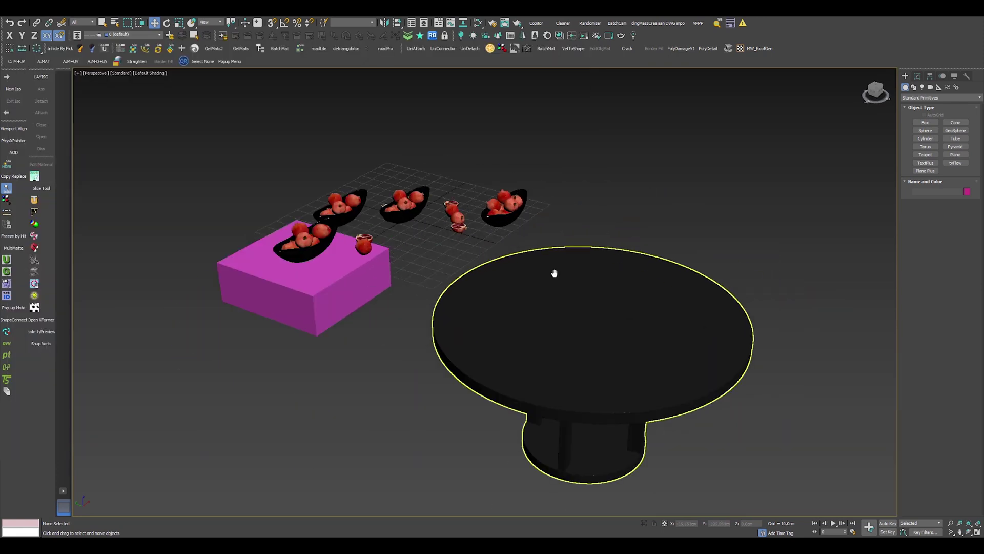
scroll(554, 272, "down", 2)
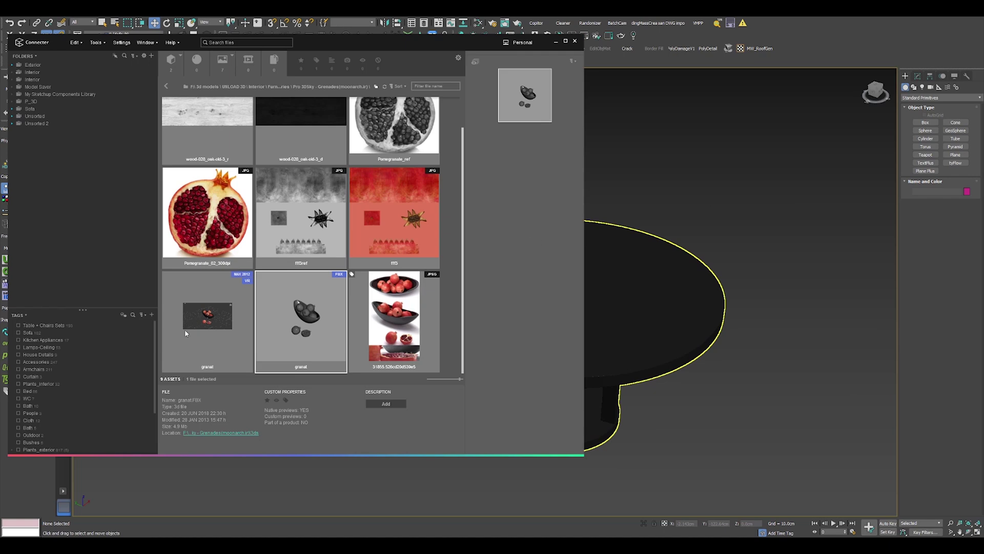
left_click_drag(187, 332, 707, 374)
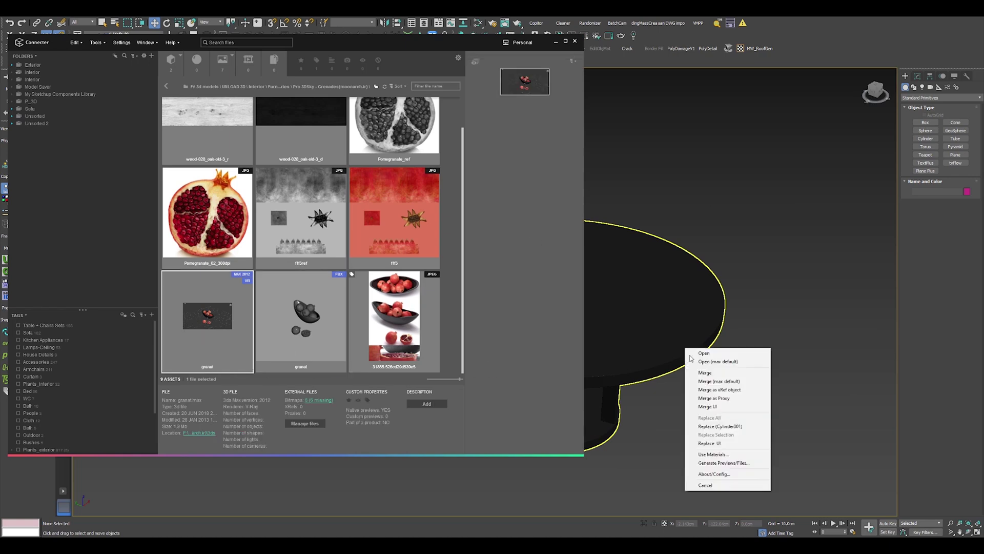
left_click(705, 373)
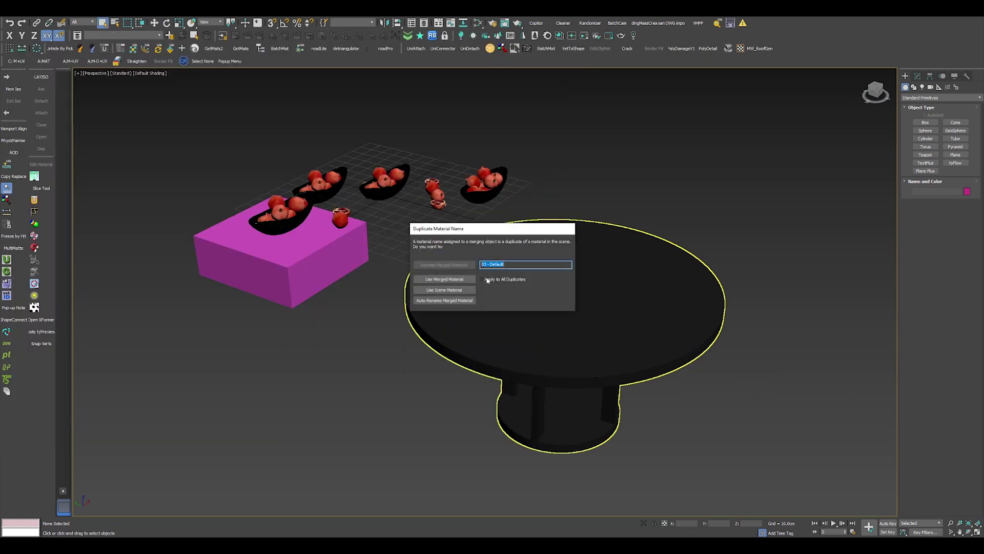
left_click(467, 302)
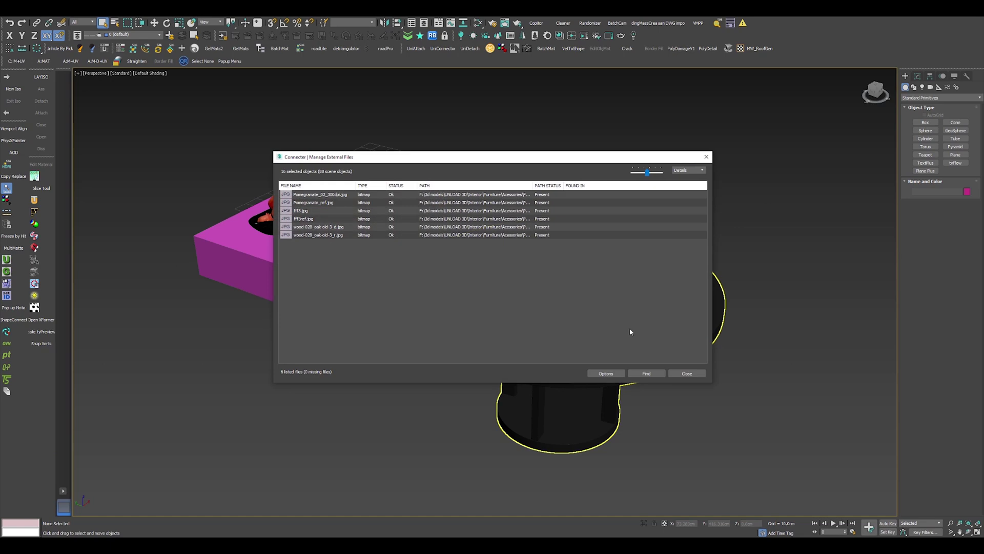
- Close the external files list and place one pomegranate bowl on the round table's top
left_click(681, 370)
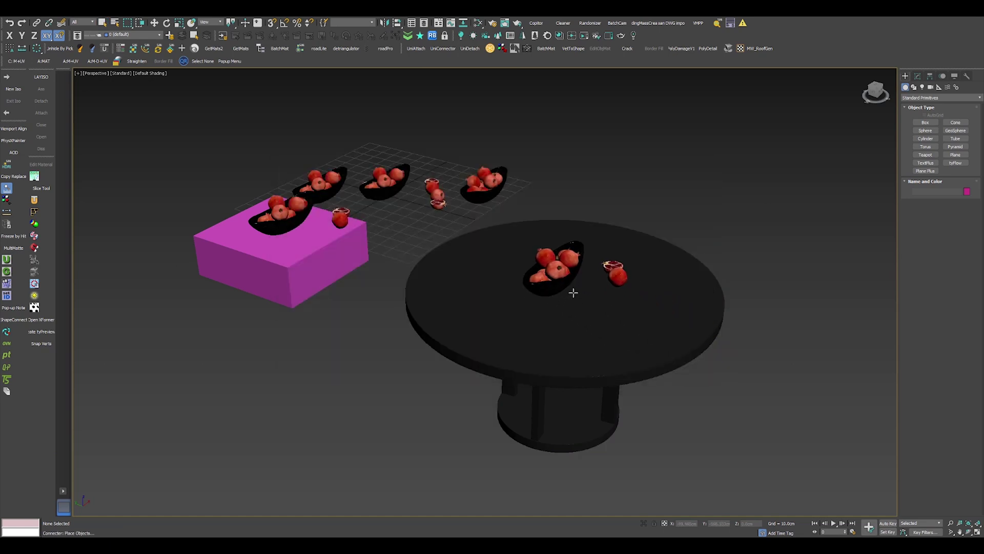
left_click(574, 292)
right_click(468, 321)
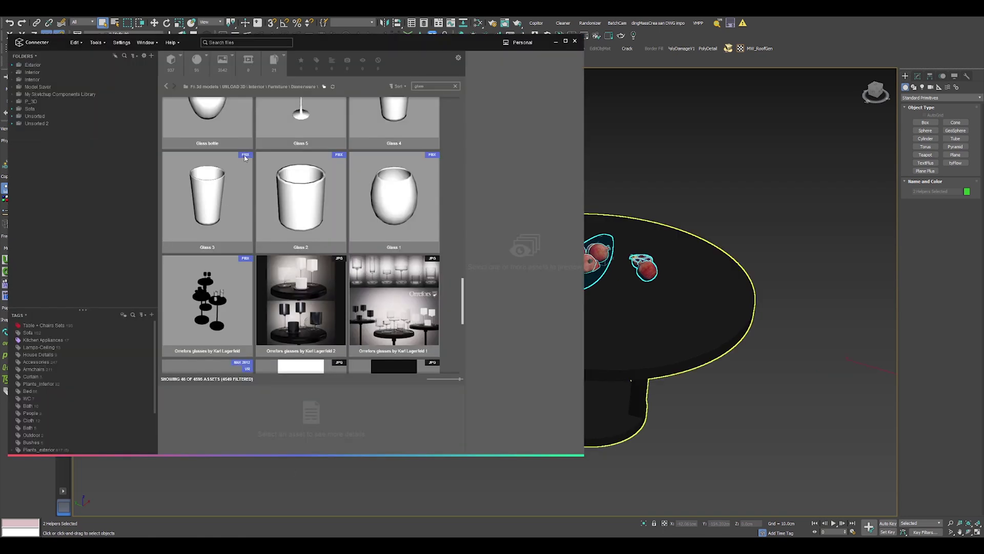
- Merge the Glass 3 FBX asset from the glassware library in Connecter into the scene
left_click_drag(214, 195, 677, 315)
left_click(684, 316)
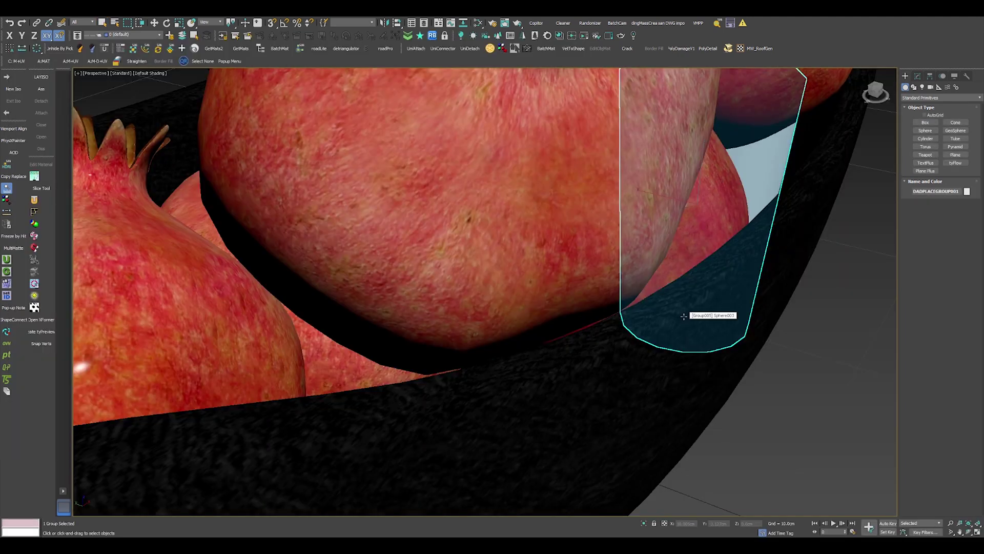
scroll(684, 318, "down", 10)
middle_click_drag(684, 317, 401, 169)
scroll(601, 337, "up", 6)
scroll(674, 388, "down", 5)
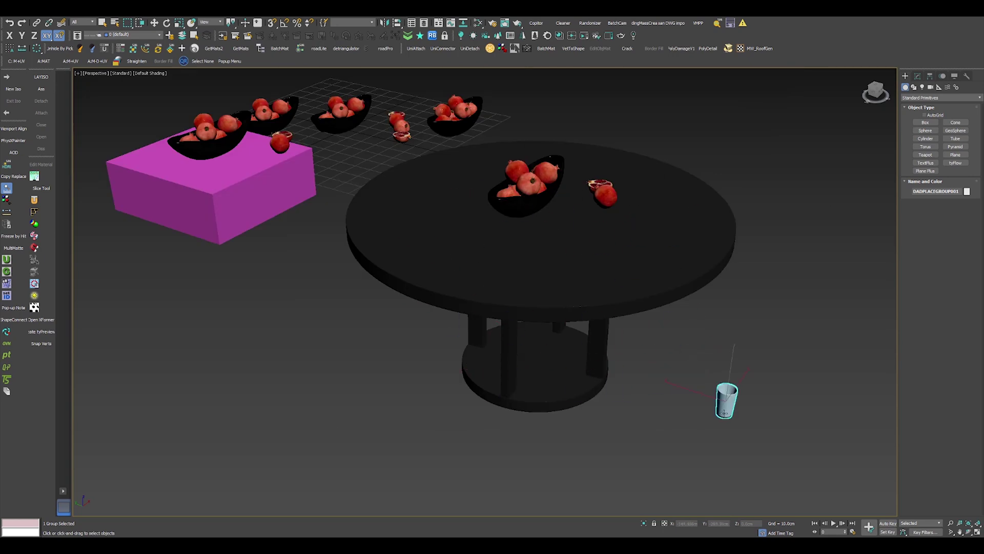
- Move the glass onto the round table's top and clone it once as a Copy elsewhere on the tabletop
left_click(727, 399)
key("w")
key("s")
mouse_move(731, 377)
left_mouse_down()
mouse_move(693, 283)
mouse_move(677, 268)
mouse_move(645, 253)
mouse_move(518, 256)
mouse_move(472, 242)
mouse_move(691, 242)
left_mouse_up()
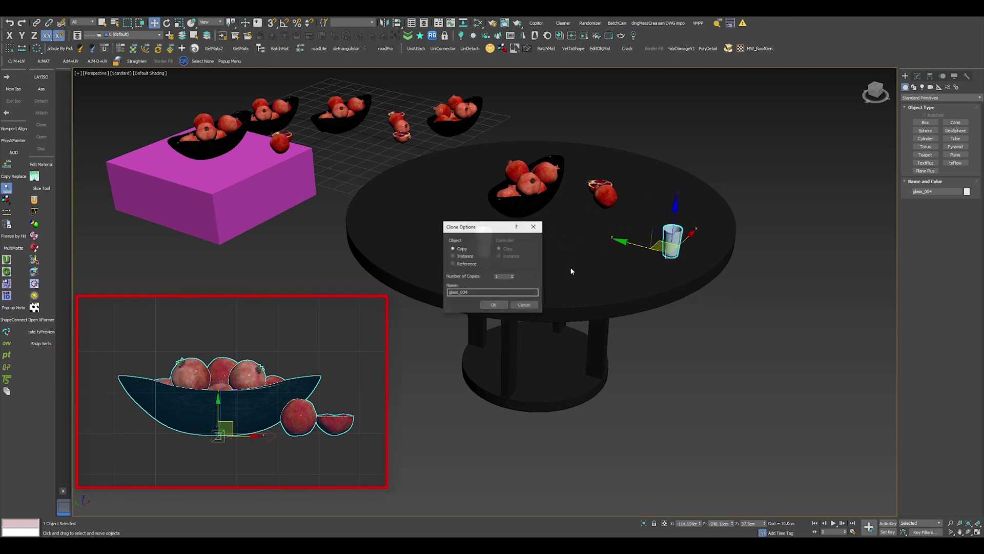
left_click(489, 306)
left_click(753, 305)
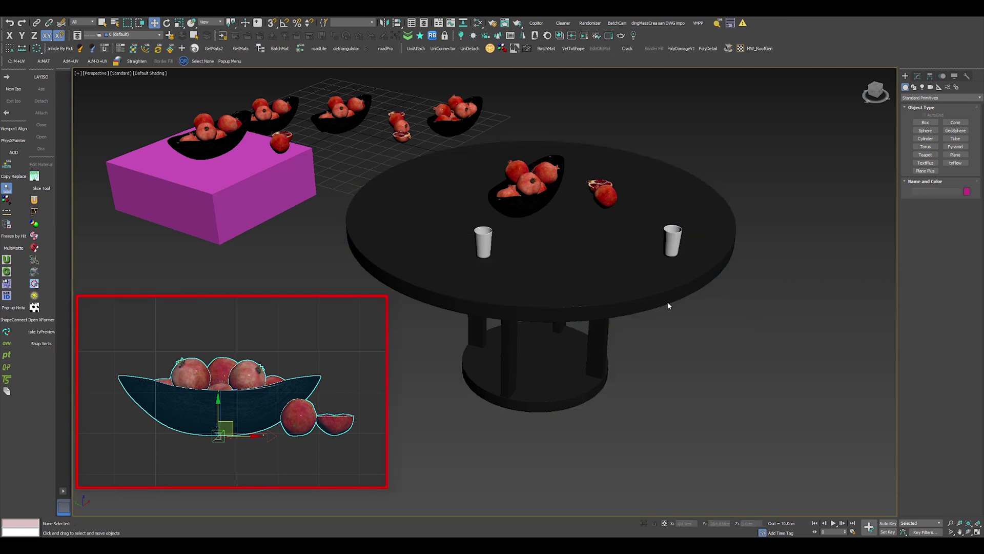
- Merge the MAX 2012 model of the Orrefors glasses on round stands from Connecter into the scene
key("alt+Tab")
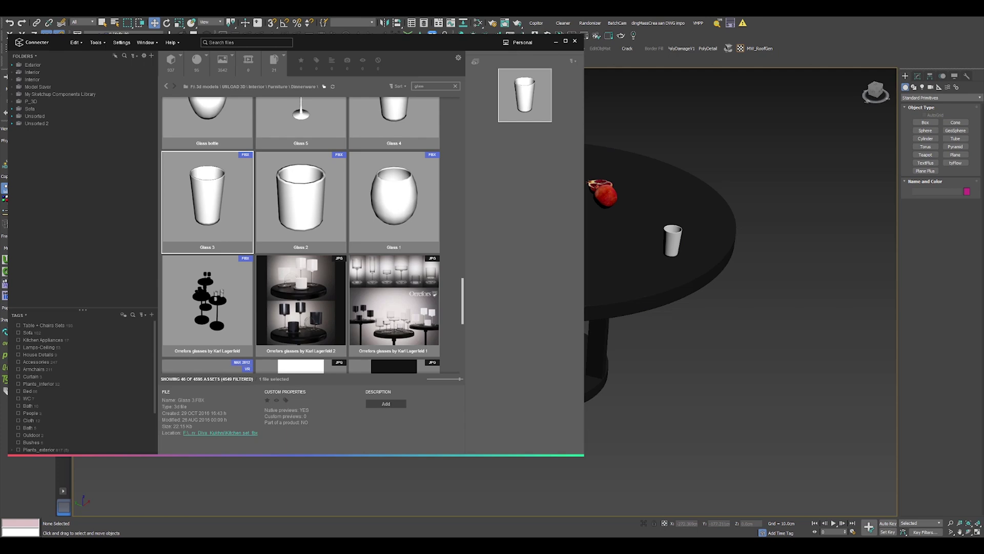
scroll(264, 327, "down", 2)
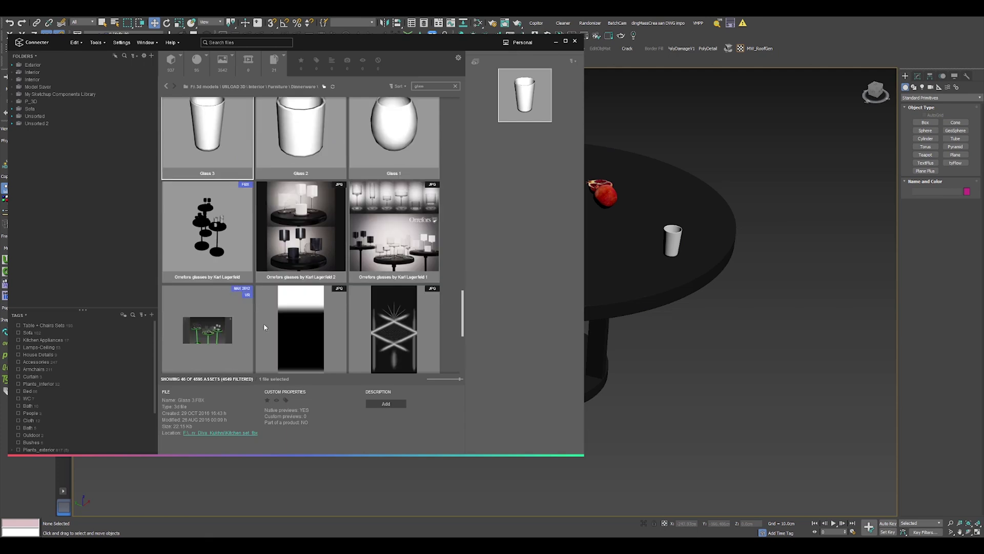
left_click_drag(207, 318, 691, 358)
left_click(708, 379)
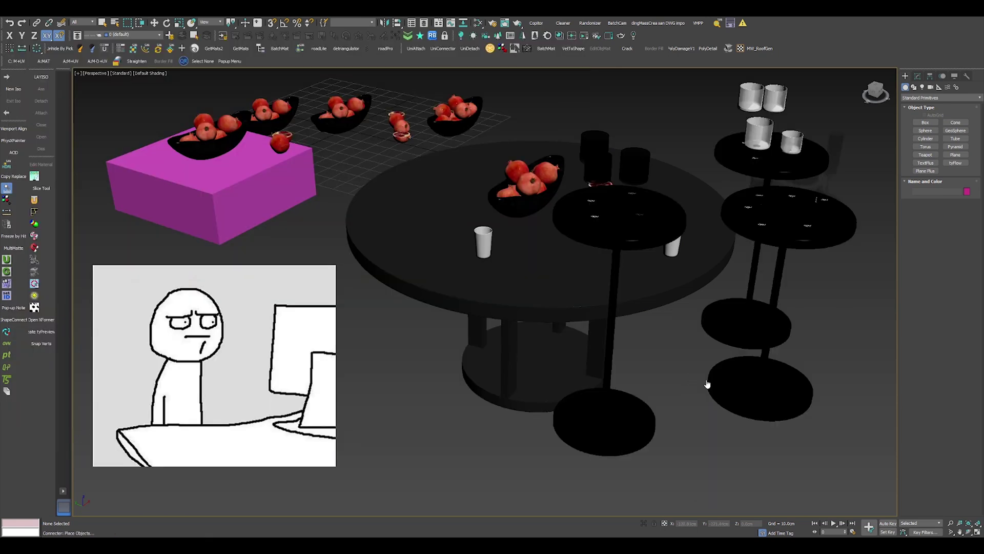
- Pick the round table as the target object for placing the merged Orrefors glasses and stands
scroll(706, 379, "down", 5)
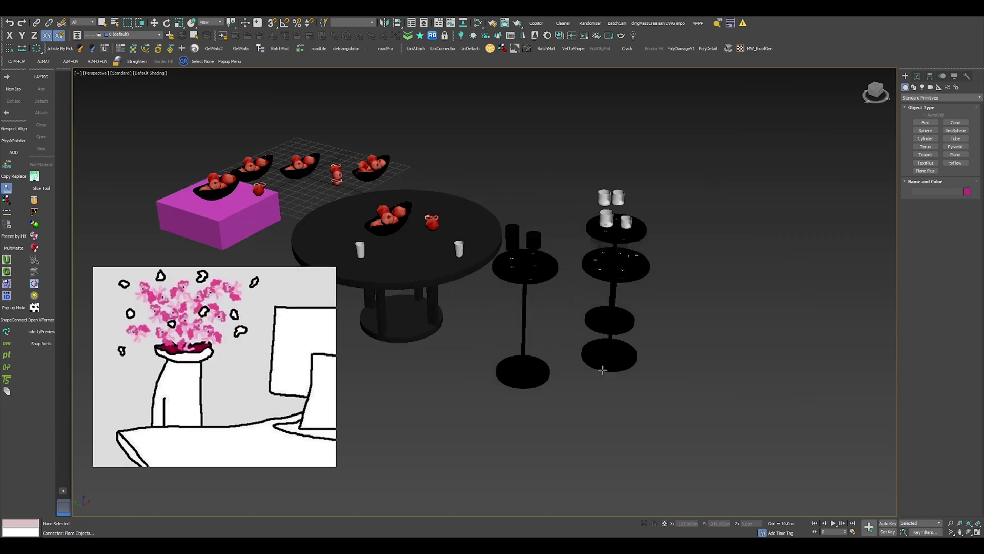
key("alt")
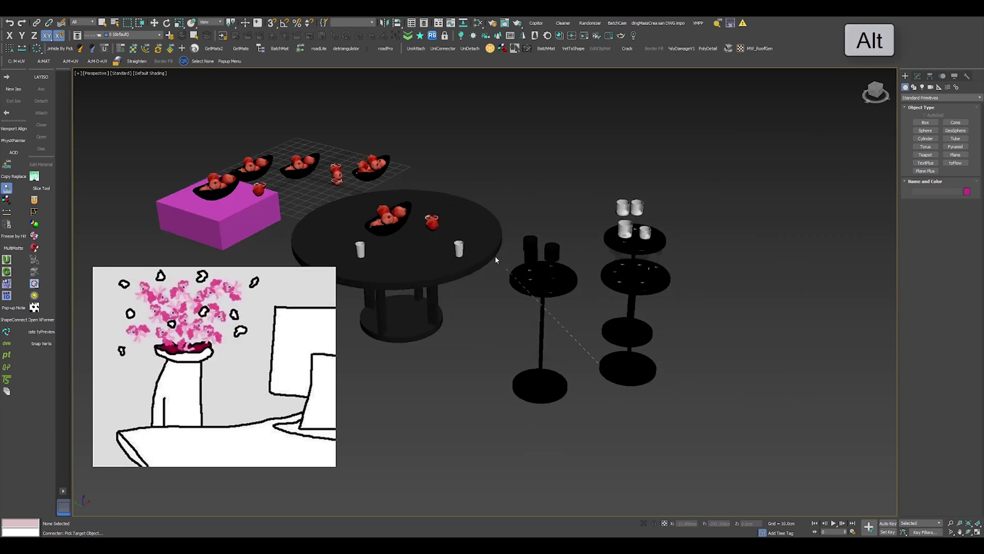
left_click(496, 260)
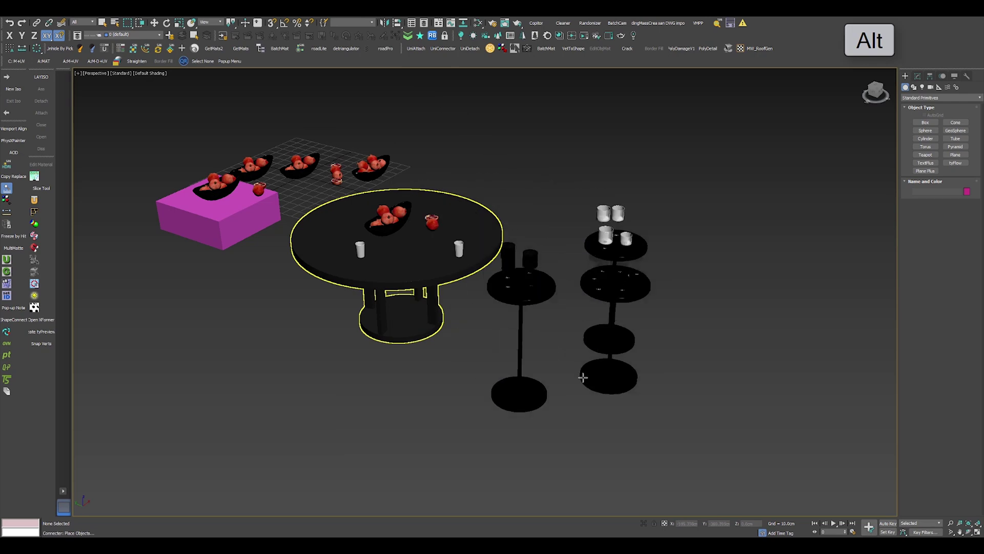
scroll(407, 245, "down", 5)
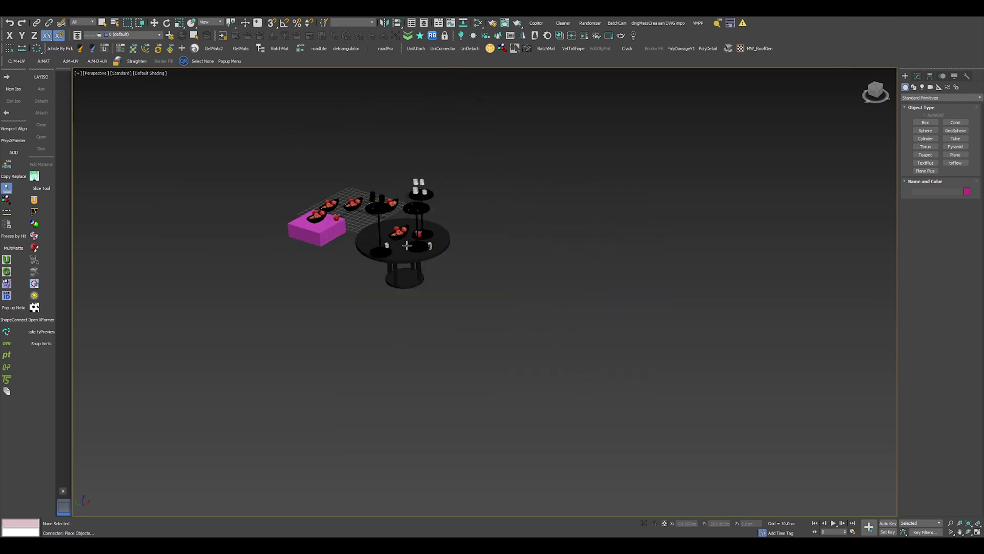
- Place the merged Orrefors glasses and round stands beside the round table instead of on its top
middle_click_drag(407, 245, 466, 235, "alt")
scroll(469, 233, "up", 5)
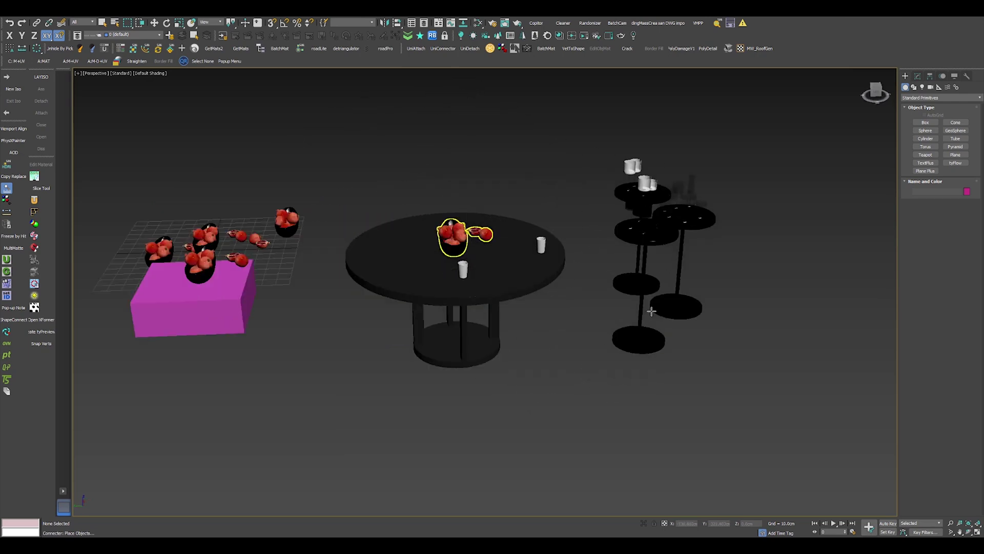
left_click(649, 354)
scroll(615, 347, "up", 5)
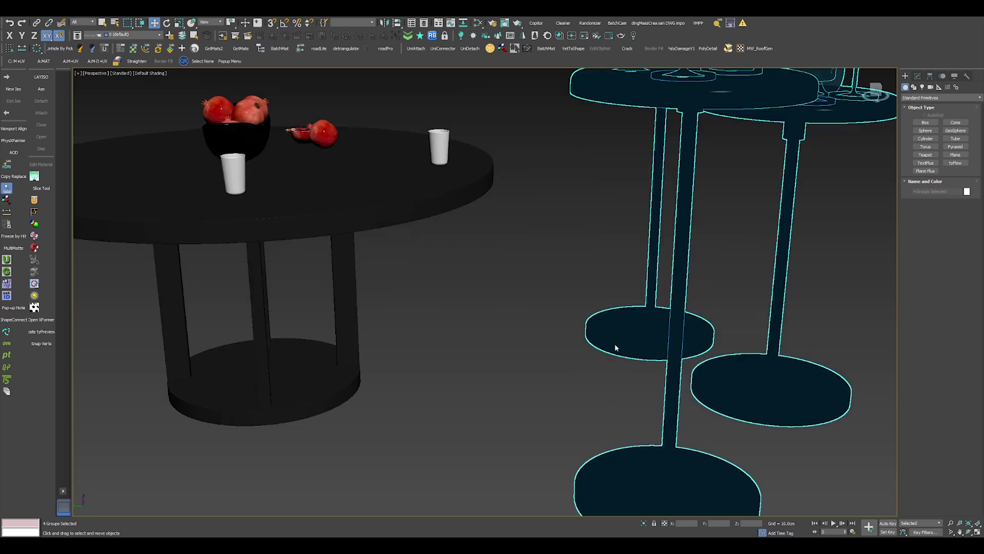
scroll(614, 328, "down", 6)
scroll(635, 286, "down", 3)
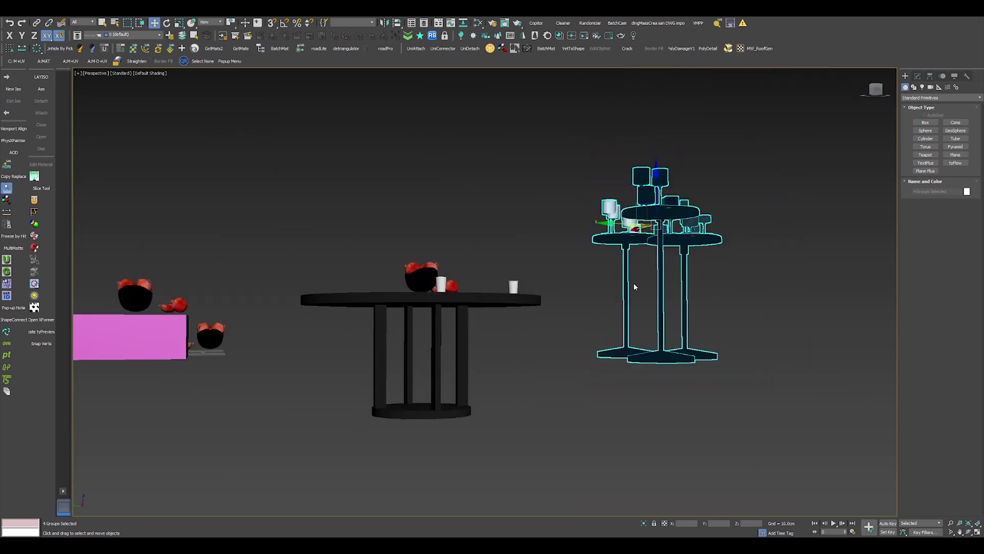
- Move all four groups of glasses and stands straight down along the Z axis toward the round table's floor level
left_click(774, 305)
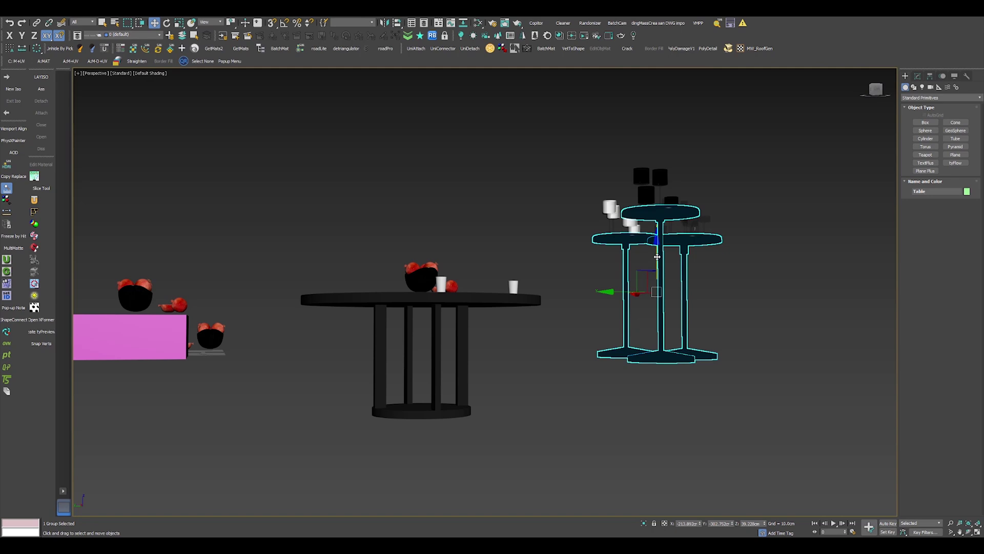
left_click_drag(609, 175, 656, 264)
middle_click_drag(623, 213, 606, 240, "alt")
scroll(606, 240, "up", 4)
scroll(548, 279, "down", 5)
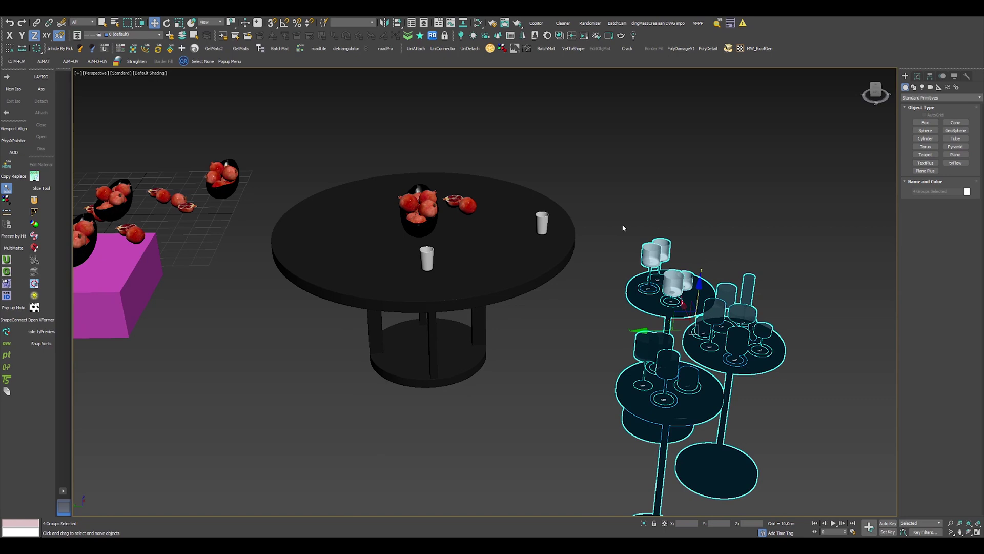
- Snap the white glasses group's pivot down to the base of the glasses with Affect Pivot Only, and leave pivot editing
left_click(653, 255)
scroll(656, 264, "up", 4)
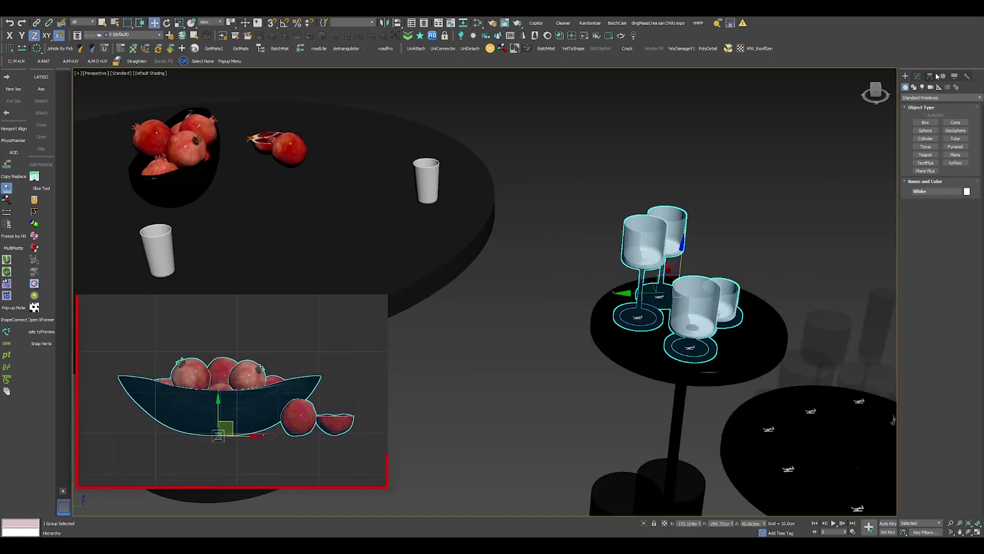
left_click(930, 77)
left_click(935, 133)
scroll(669, 261, "up", 4)
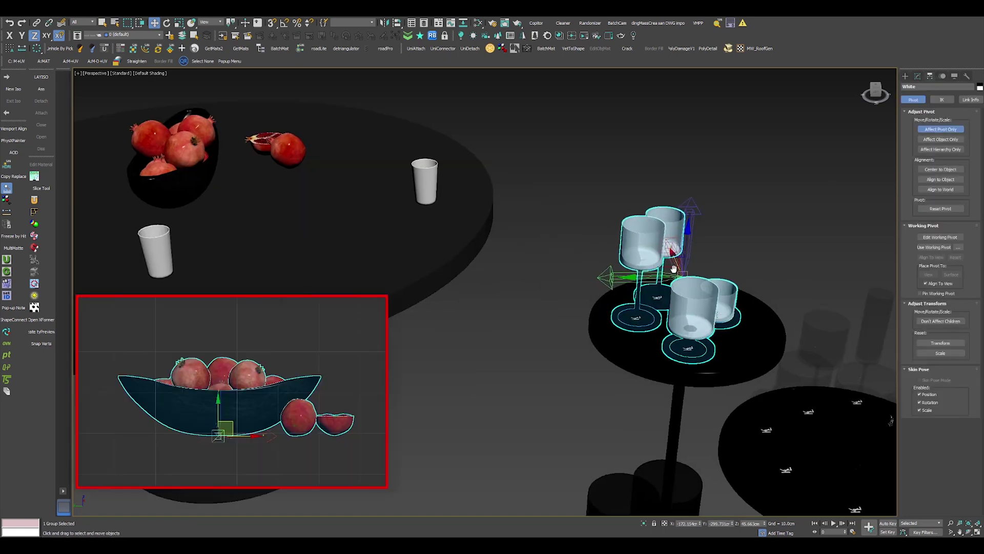
middle_click_drag(659, 264, 664, 230, "alt")
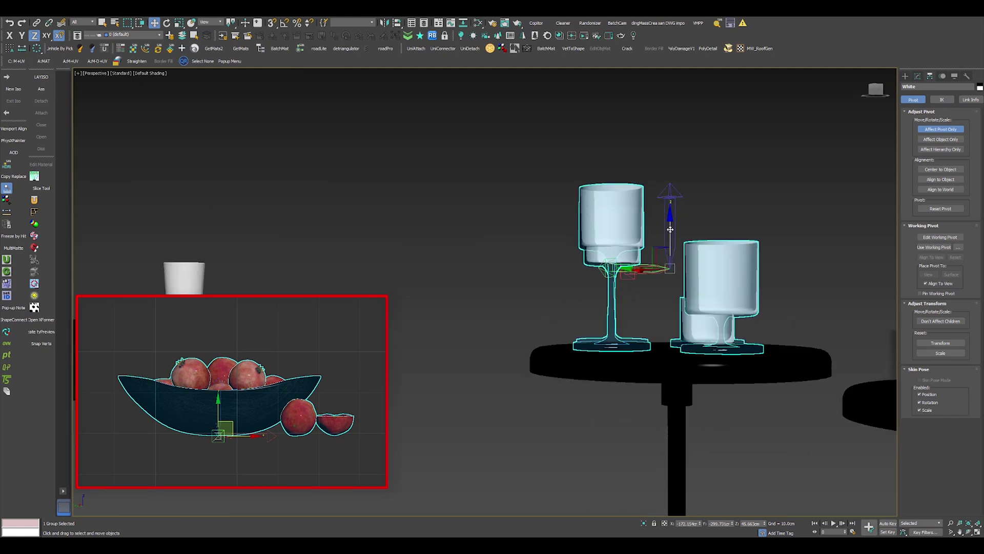
key("s")
left_click_drag(670, 229, 755, 350)
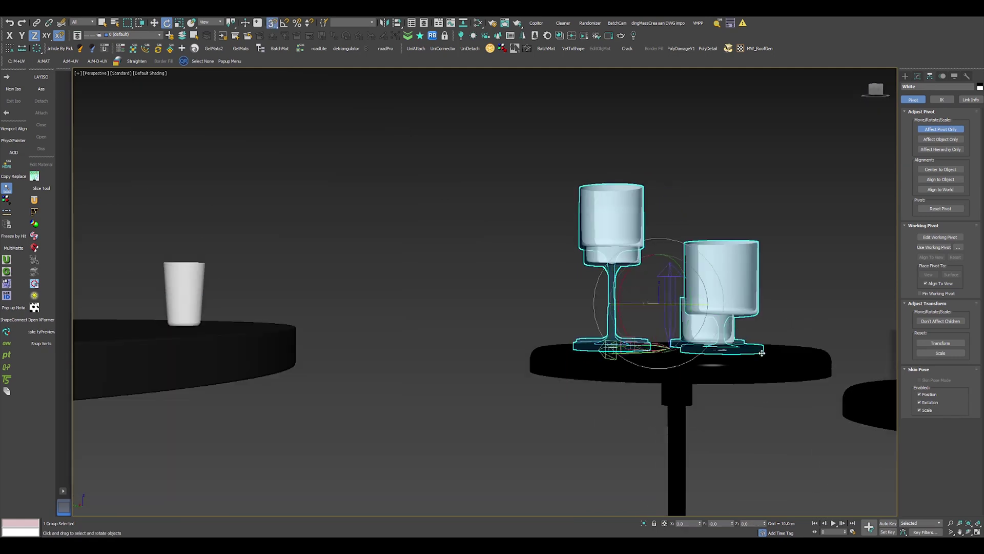
key("e")
key("r")
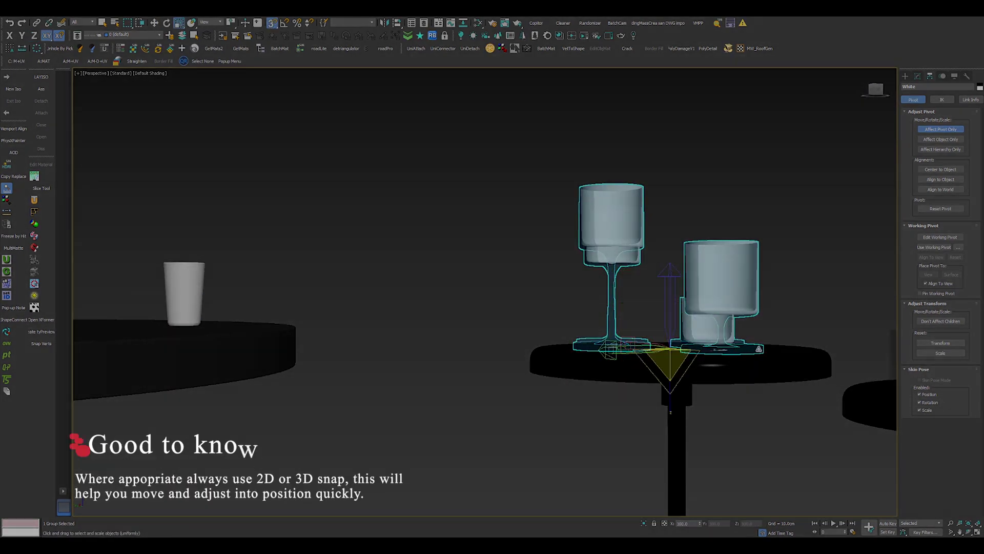
left_click(934, 130)
- Move the white glasses group horizontally from its stand over the round table's top, near the single glass
scroll(697, 237, "down", 3)
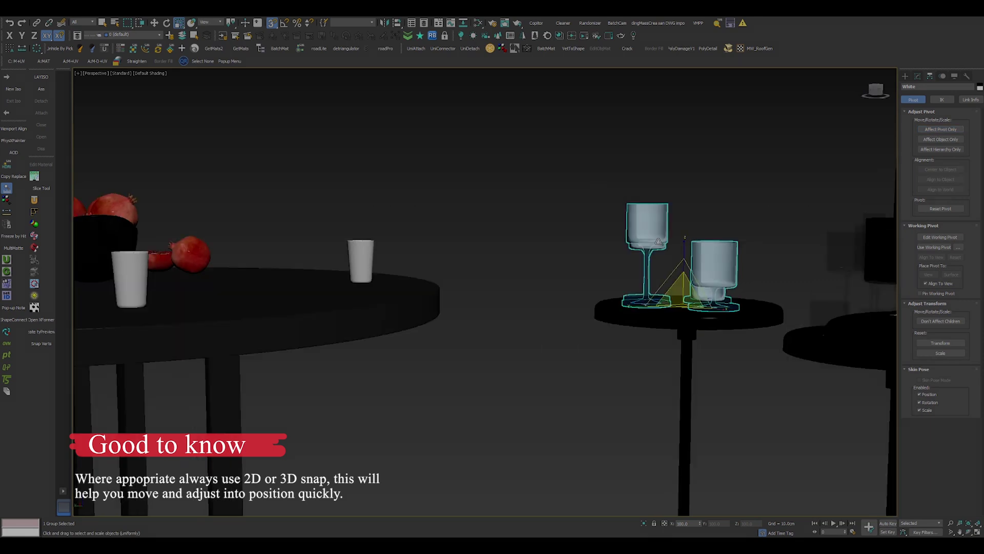
middle_click_drag(698, 237, 610, 279, "alt")
scroll(576, 272, "down", 3)
key("w")
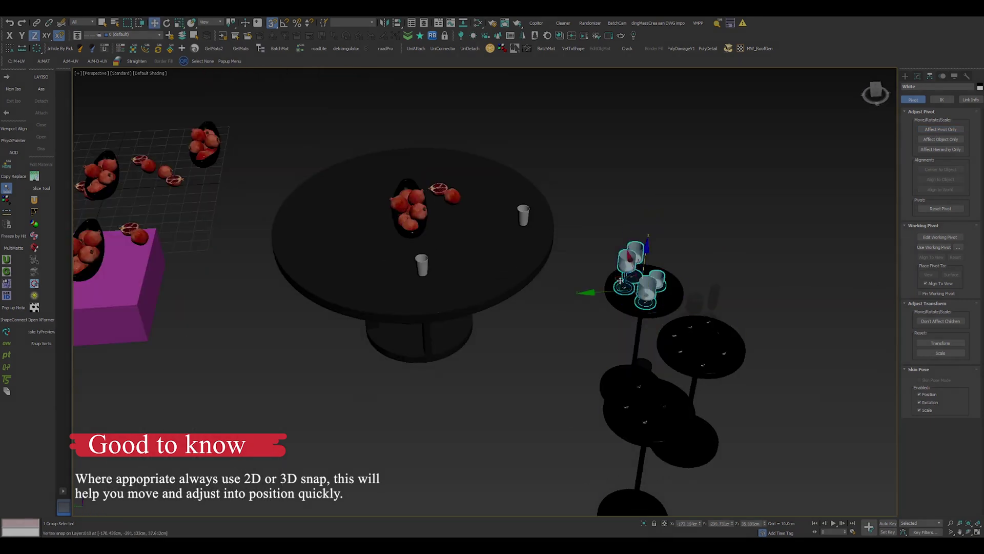
left_click_drag(617, 279, 473, 256)
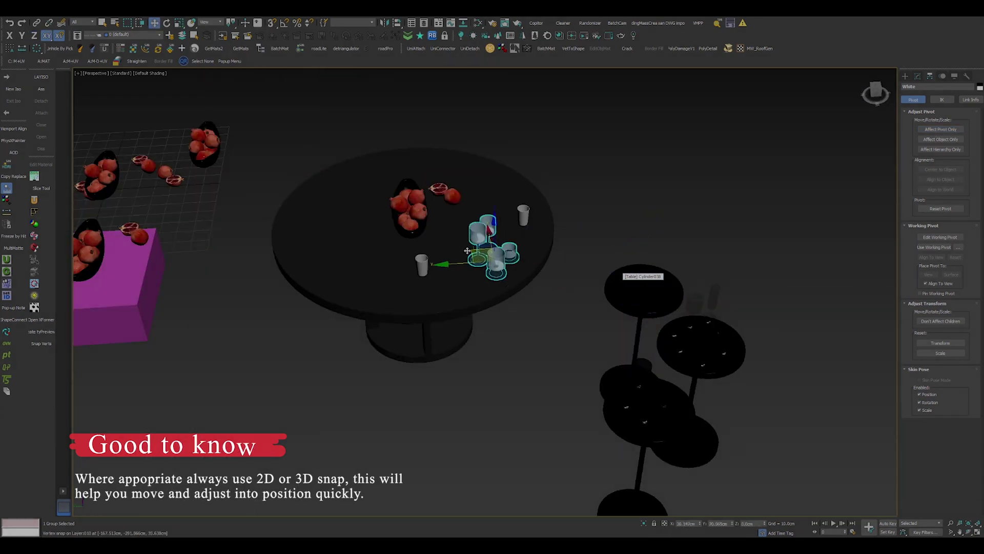
middle_click_drag(473, 256, 492, 226, "alt")
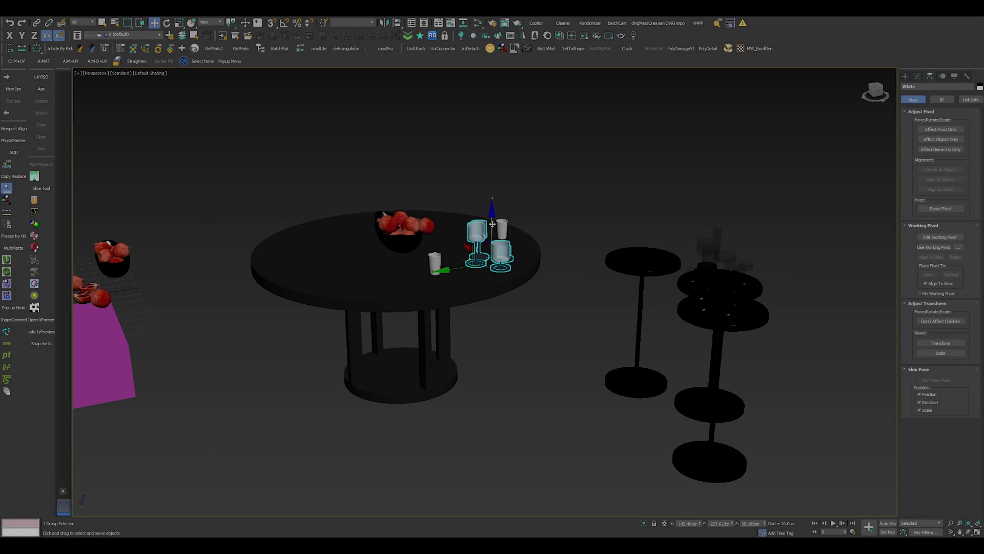
- Snap the white glasses group vertically to the height of the round tabletop
key("s")
left_click_drag(492, 224, 538, 248)
middle_click_drag(474, 236, 480, 268, "alt")
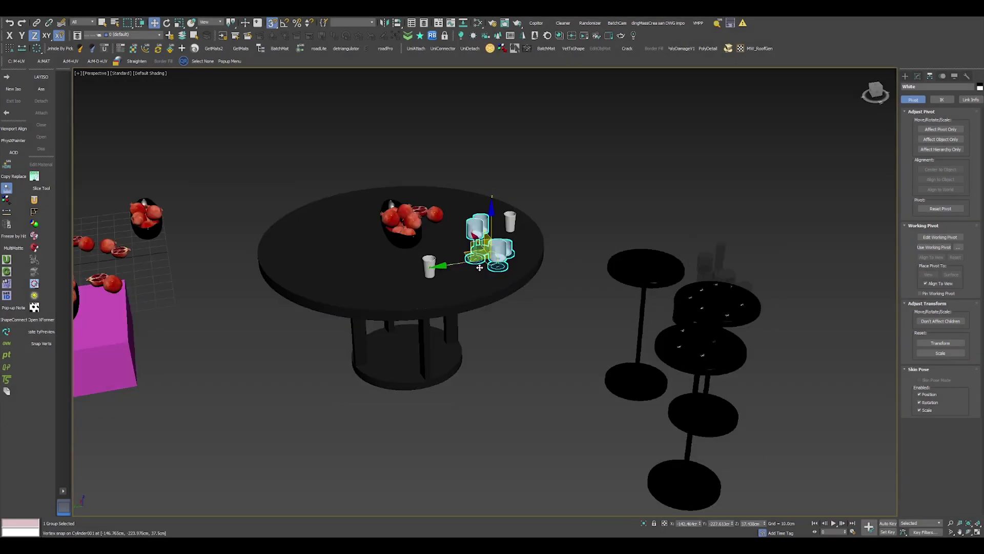
- Turn snapping off, slide the white glasses group across the tabletop beyond the pomegranate bowl with Select and Place, and clear the selection
key("s")
left_click_drag(465, 254, 467, 252)
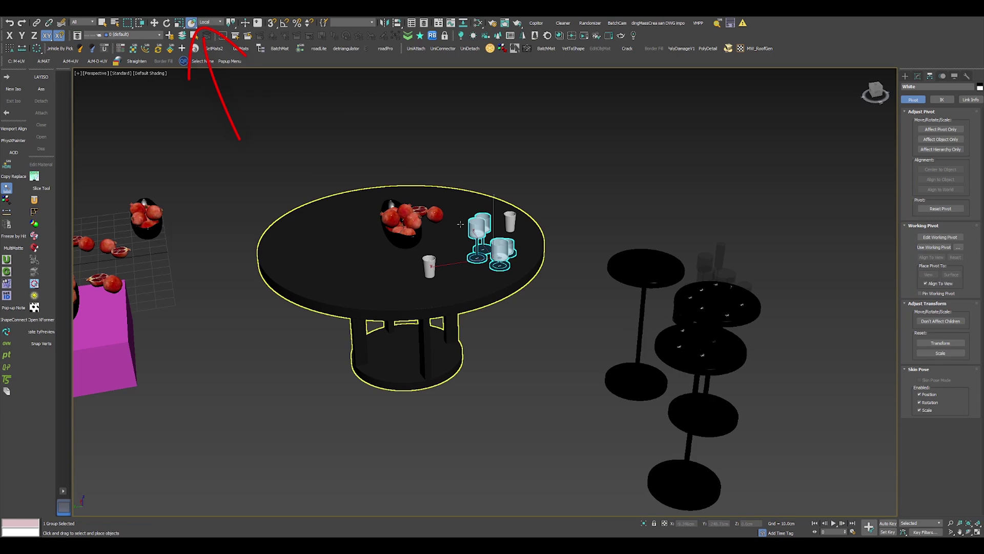
mouse_move(490, 254)
left_mouse_down()
mouse_move(448, 270)
mouse_move(408, 264)
mouse_move(368, 240)
mouse_move(308, 236)
mouse_move(409, 216)
mouse_move(403, 228)
mouse_move(672, 305)
mouse_move(685, 342)
mouse_move(669, 341)
mouse_move(666, 359)
mouse_move(682, 366)
mouse_move(665, 381)
mouse_move(144, 361)
mouse_move(111, 351)
mouse_move(105, 312)
mouse_move(134, 339)
mouse_move(225, 324)
mouse_move(384, 362)
mouse_move(403, 380)
mouse_move(403, 405)
mouse_move(413, 363)
mouse_move(441, 374)
mouse_move(428, 282)
mouse_move(359, 263)
mouse_move(352, 244)
mouse_move(410, 218)
left_mouse_up()
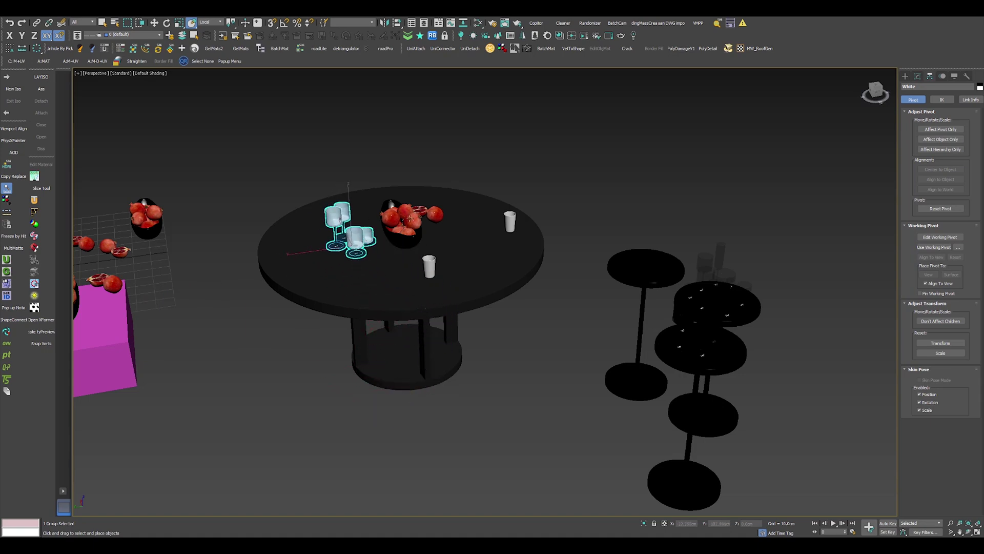
left_click(558, 169)
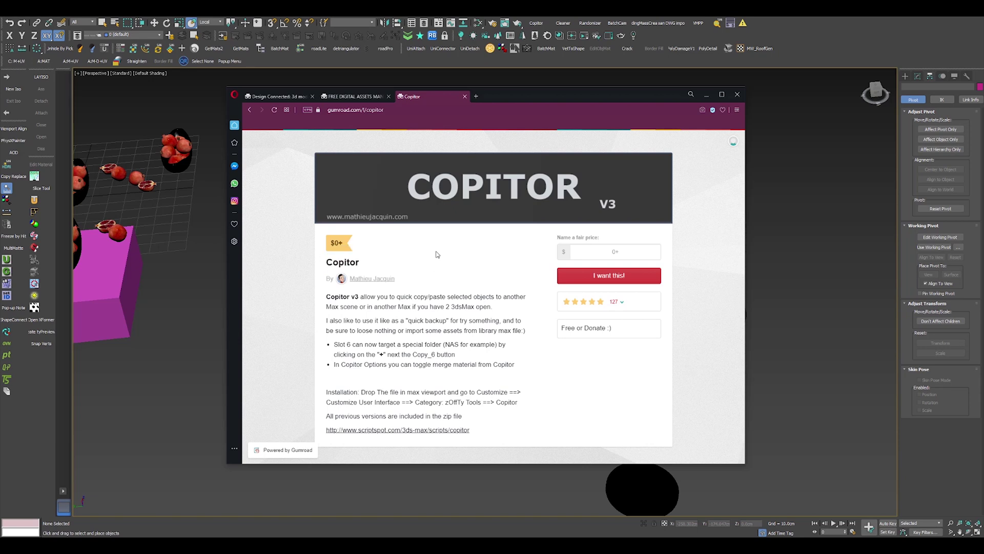
- Open Copitor's ScriptSpot page in the browser, examine its copy/paste slots, version notes and download links, and return to 3ds Max
left_click(381, 434)
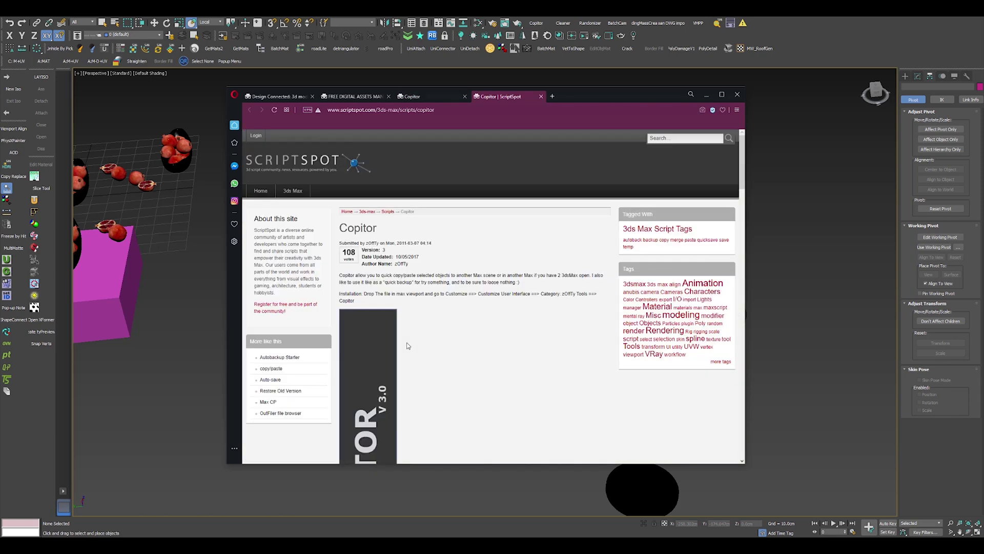
scroll(408, 346, "down", 1)
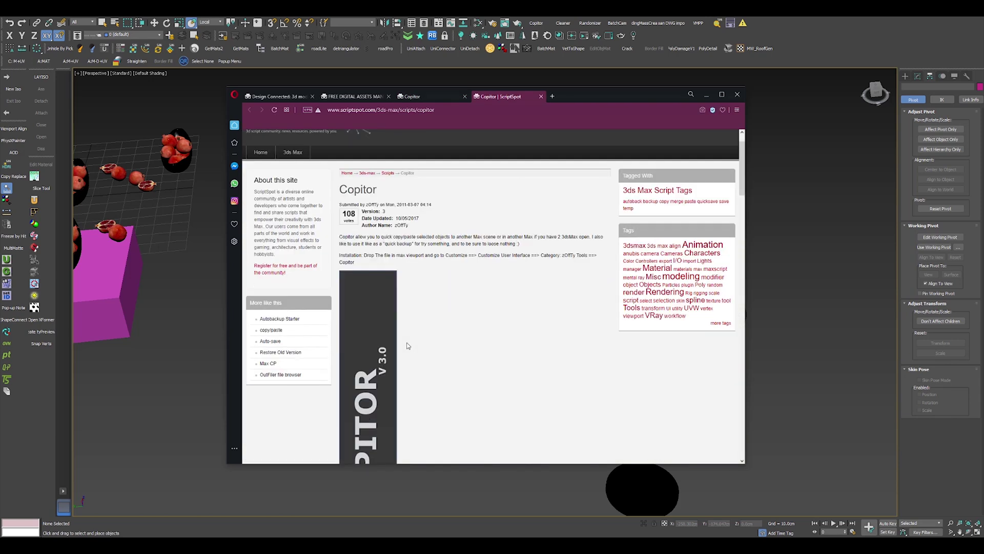
scroll(408, 347, "down", 4)
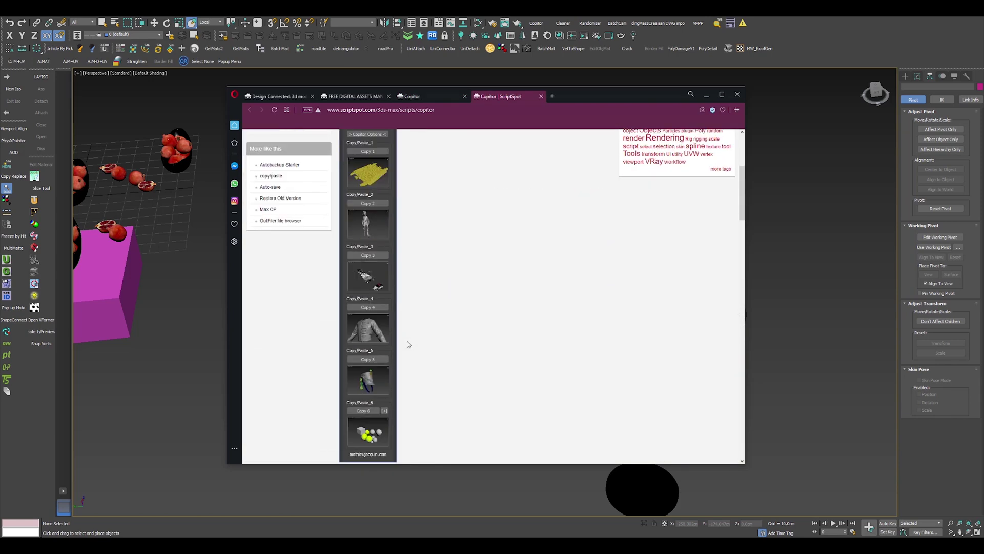
scroll(409, 344, "up", 1)
scroll(407, 340, "down", 12)
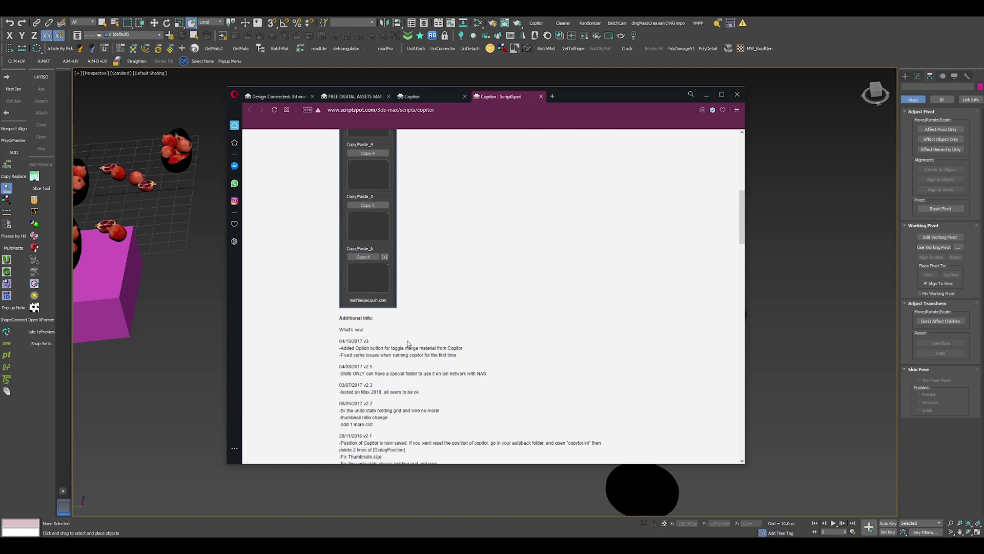
scroll(408, 342, "down", 3)
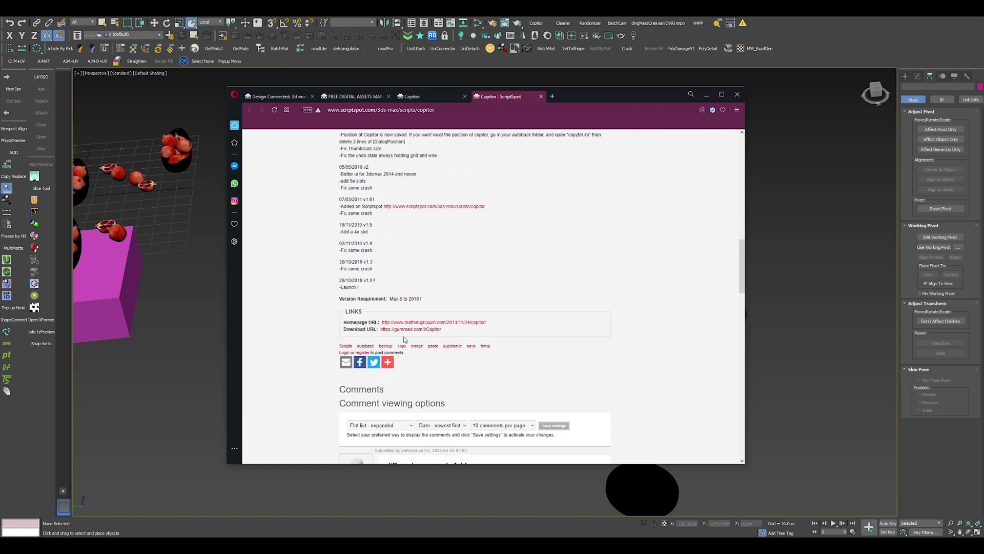
scroll(408, 332, "up", 9)
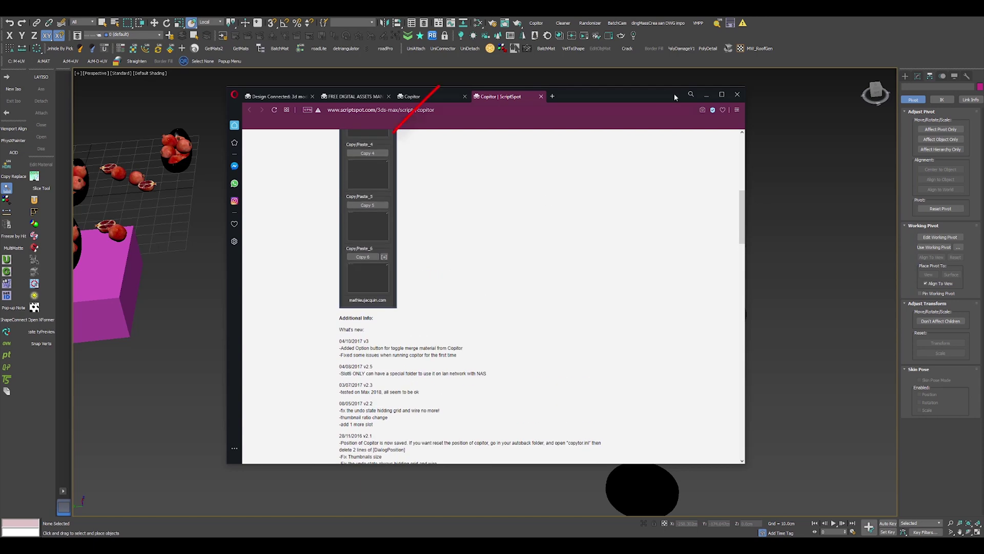
left_click(708, 95)
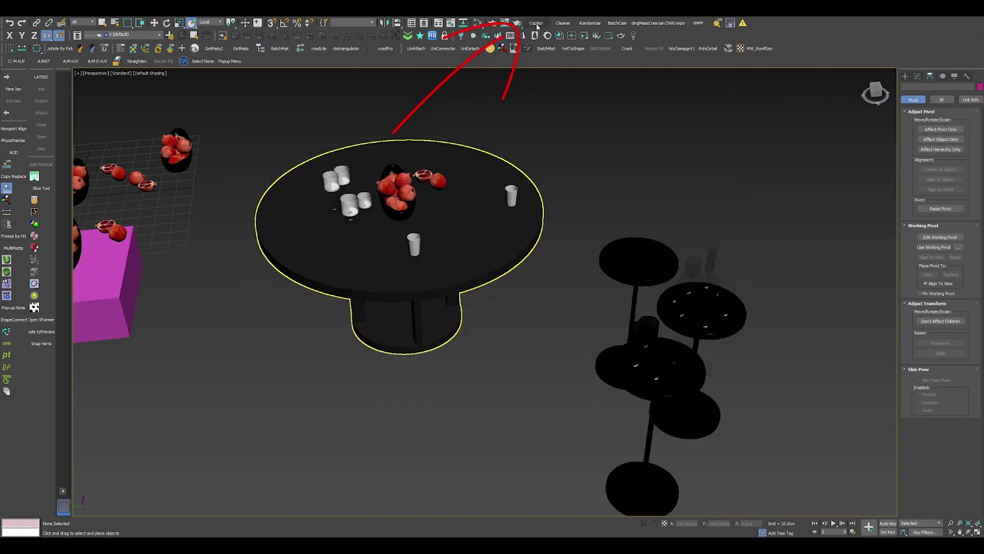
- Open the Copitor v3 tool and move its window clear of the table and stands
left_click(536, 23)
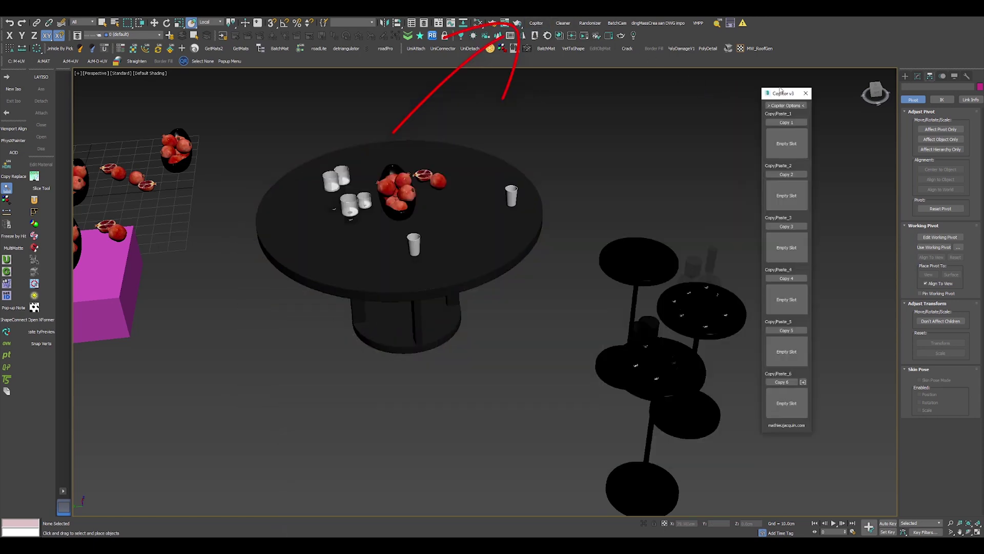
left_click_drag(783, 96, 811, 108)
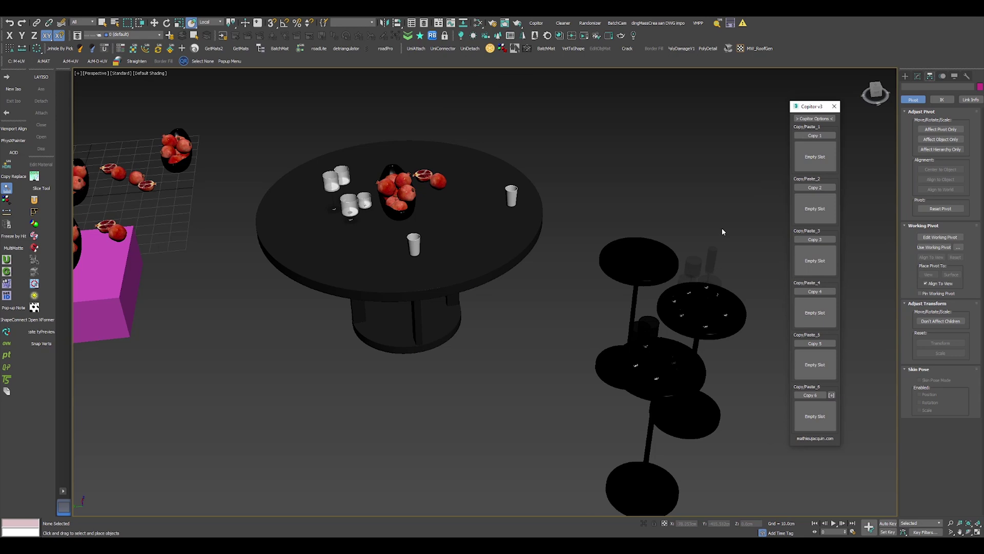
left_click(641, 254)
left_click(591, 252)
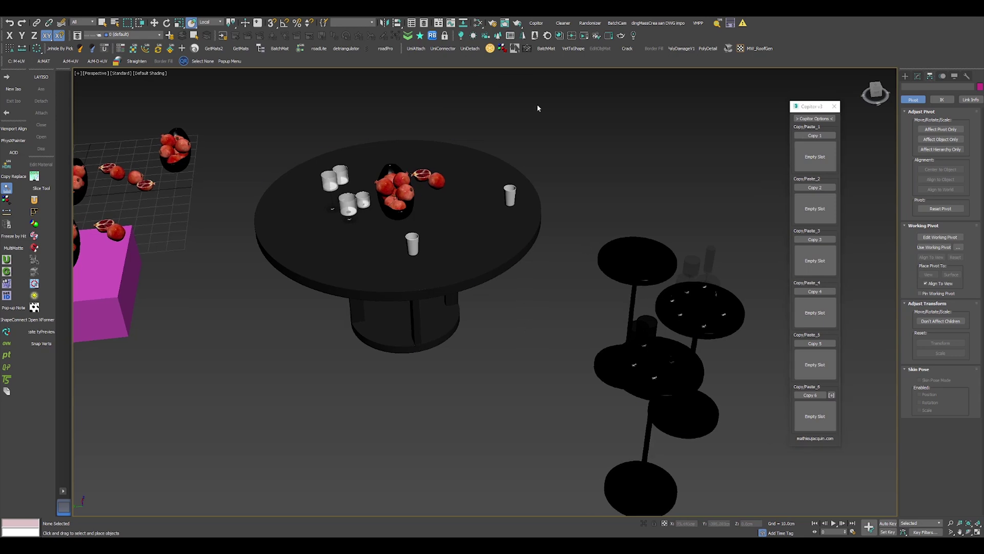
- Select the round table with its fruit and glasses, and save the selection as "Table with props" in the project's scenes folder
left_click_drag(251, 325, 241, 333)
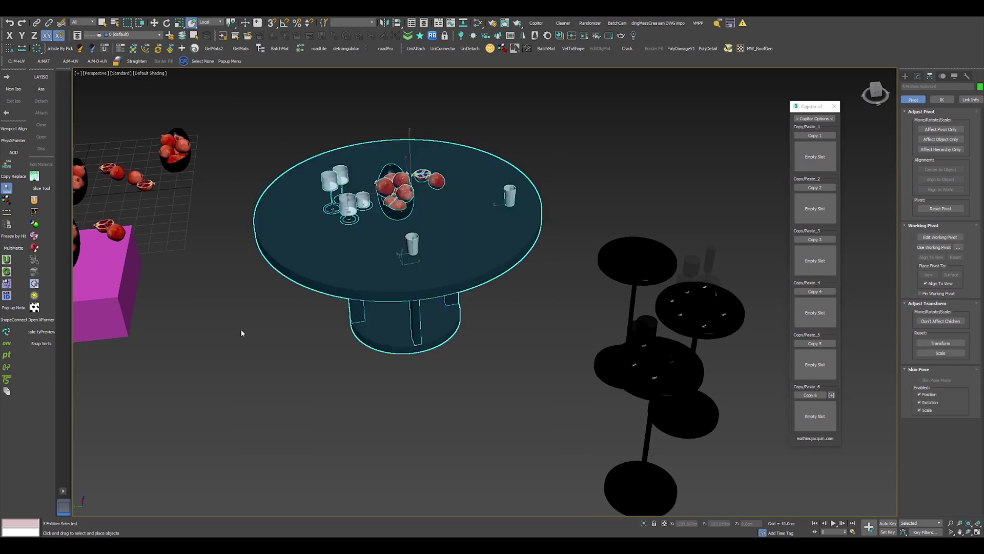
left_click(5, 12)
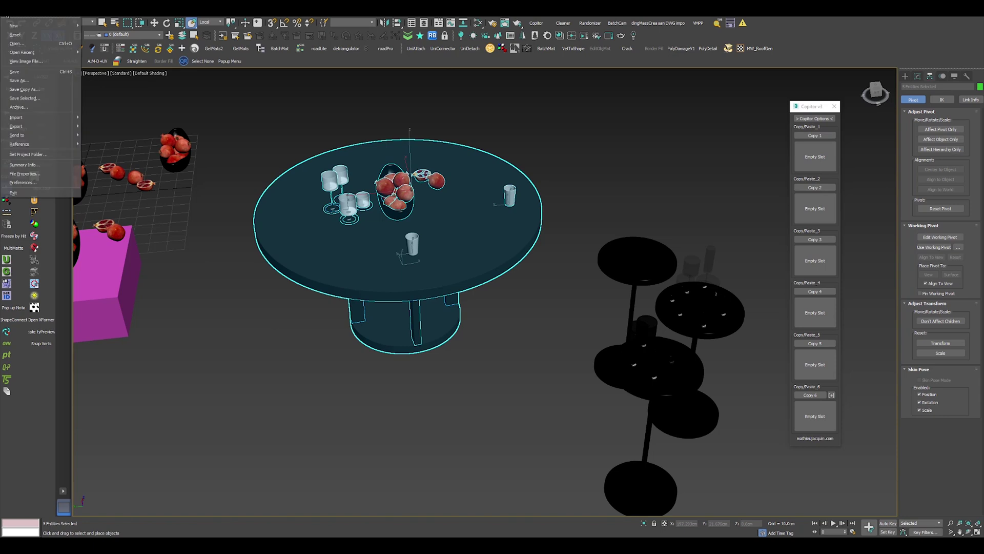
left_click(24, 99)
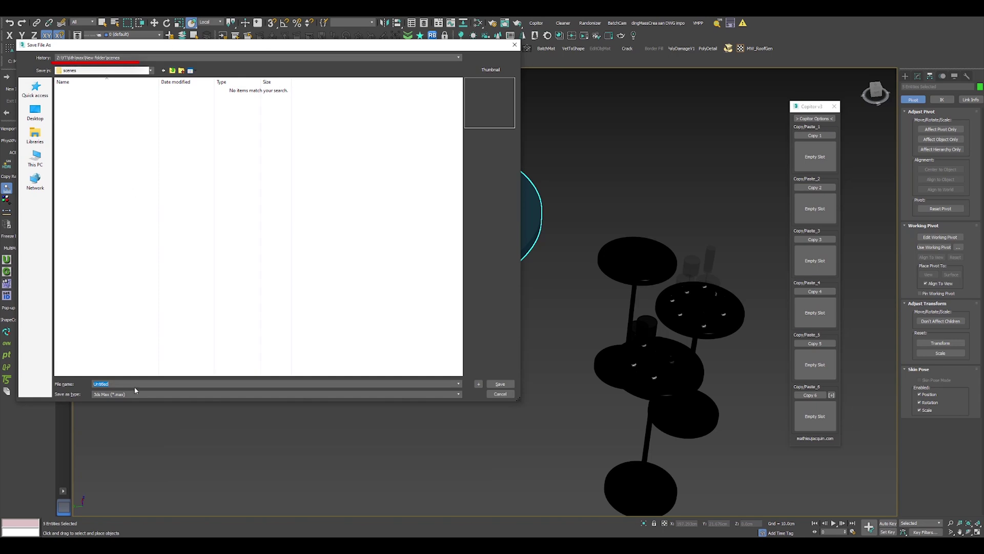
type("Table with props")
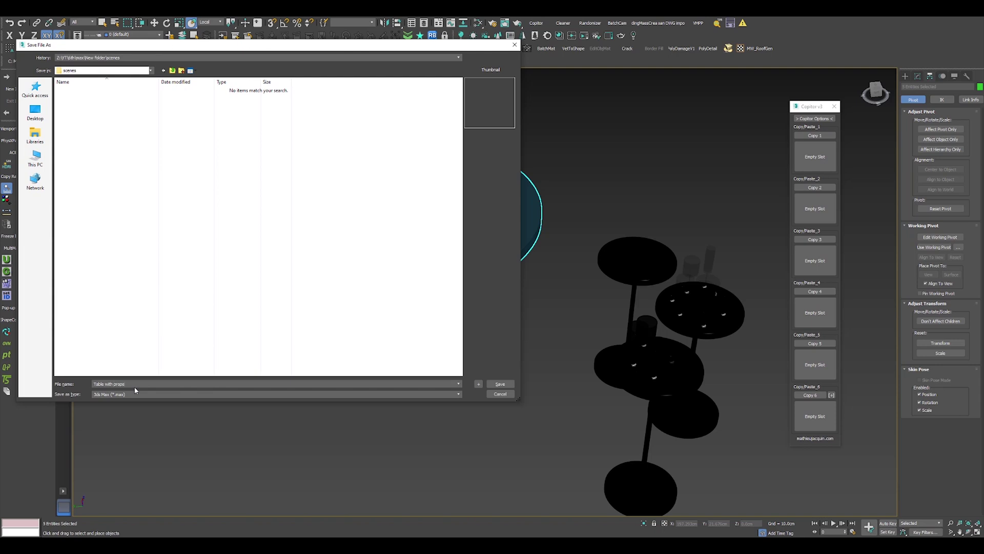
left_click(500, 384)
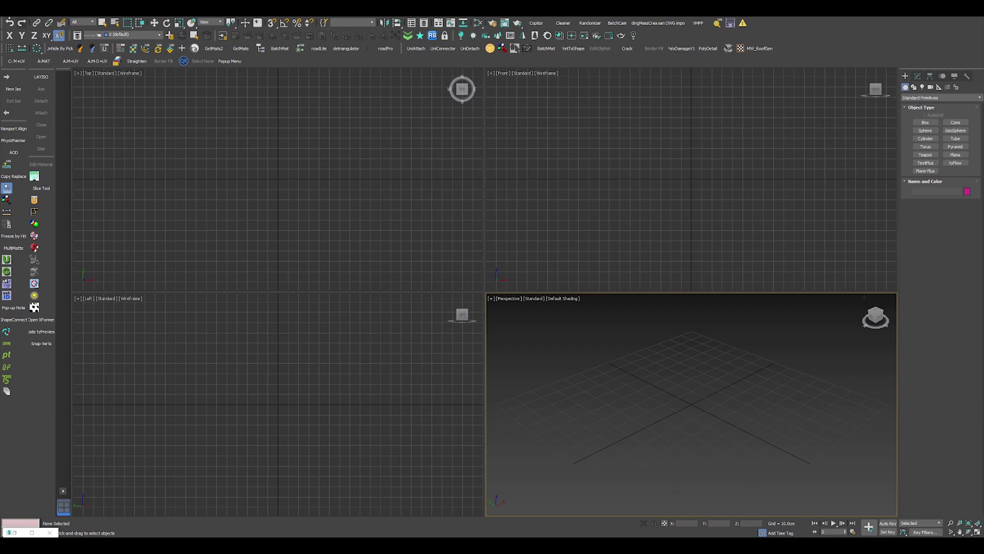
- Merge all objects from "Table with props.max" into the empty scene, frame the table in a maximized Perspective view, and clear the selection
left_click(6, 13)
mouse_move(52, 120)
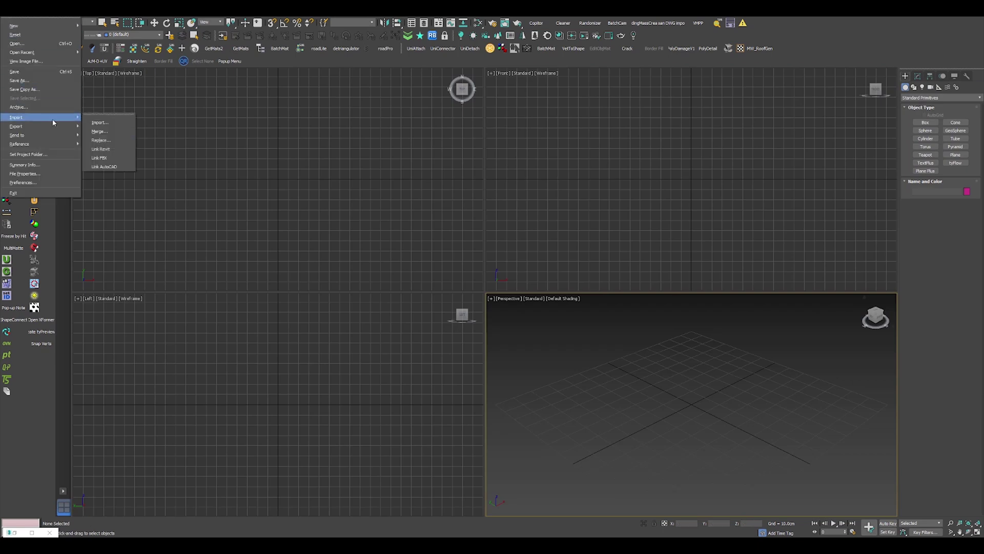
left_click(113, 131)
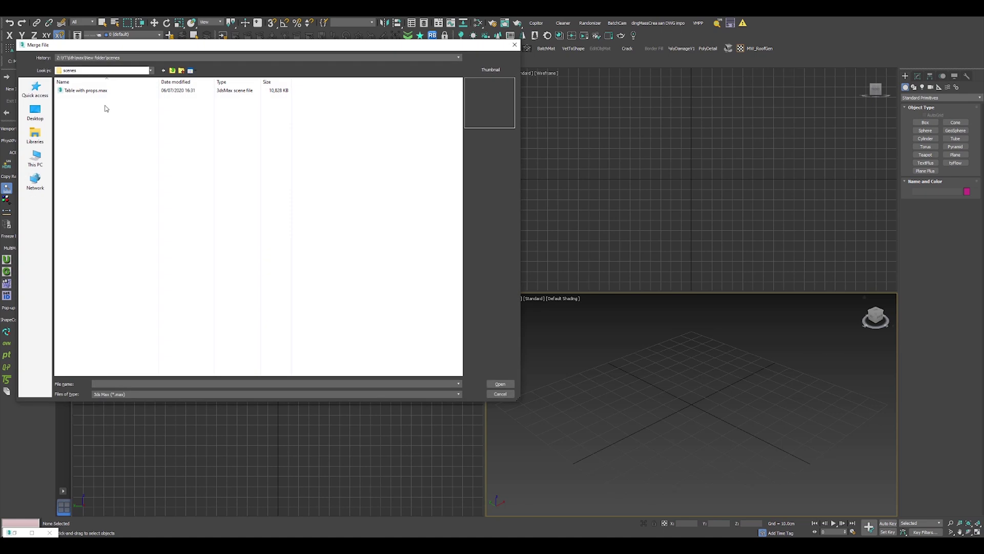
double_click(98, 91)
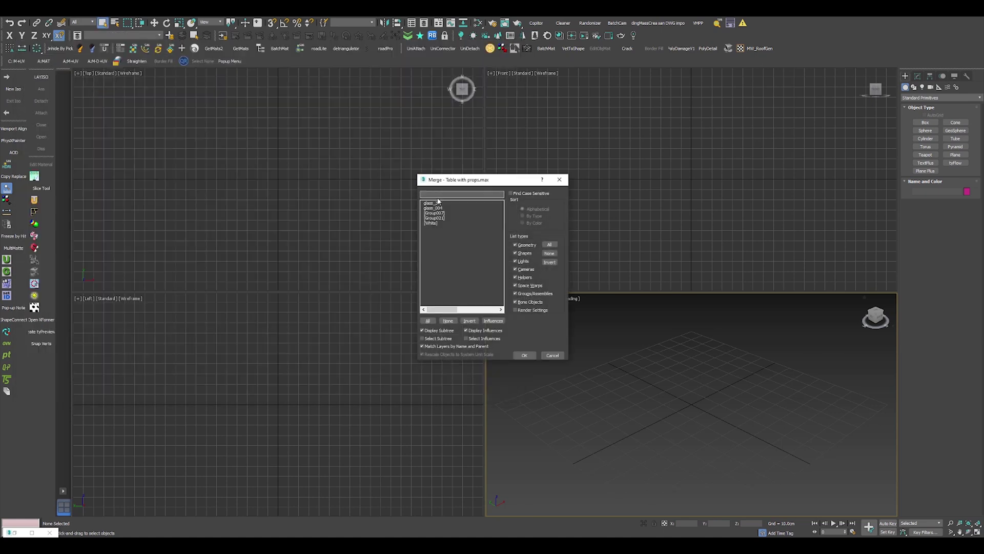
left_click_drag(438, 202, 496, 267)
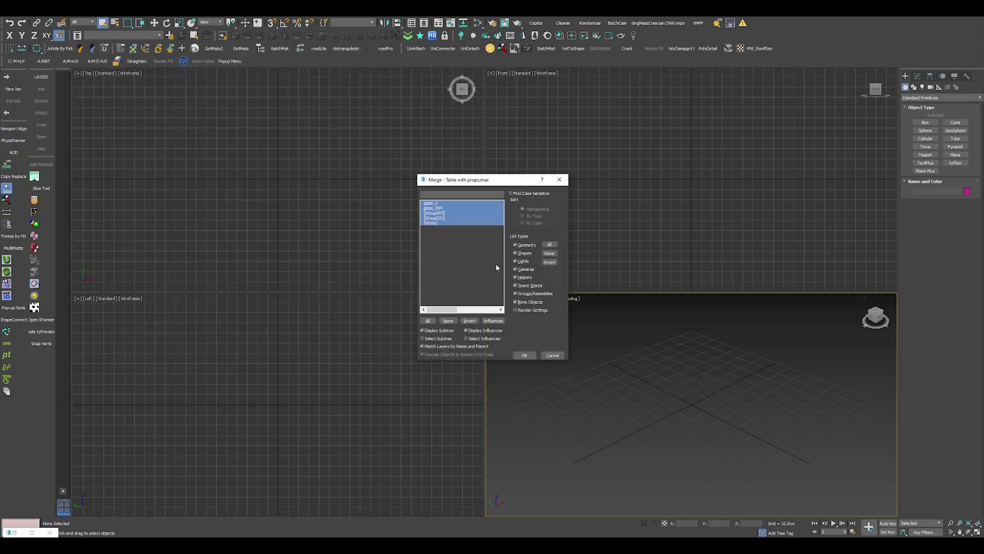
left_click(525, 355)
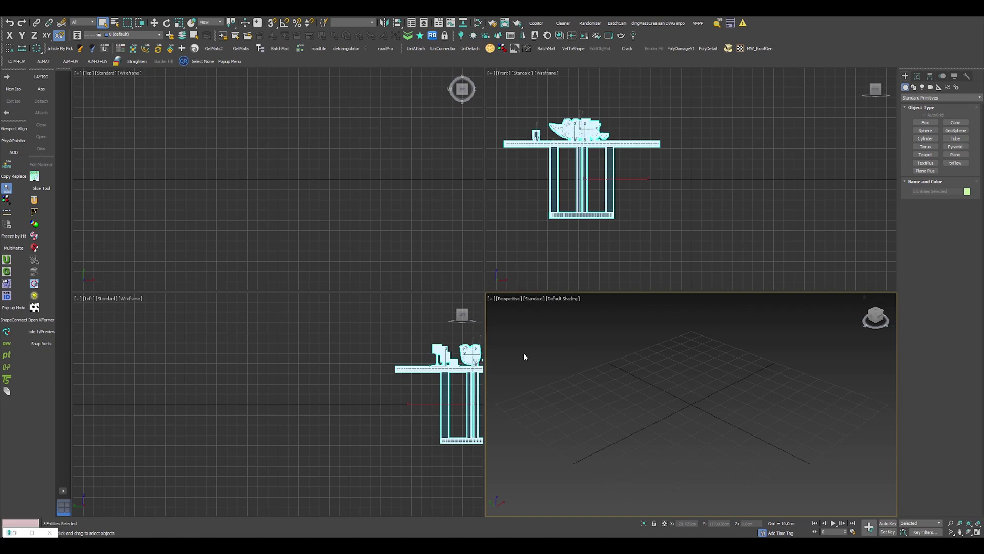
key("z")
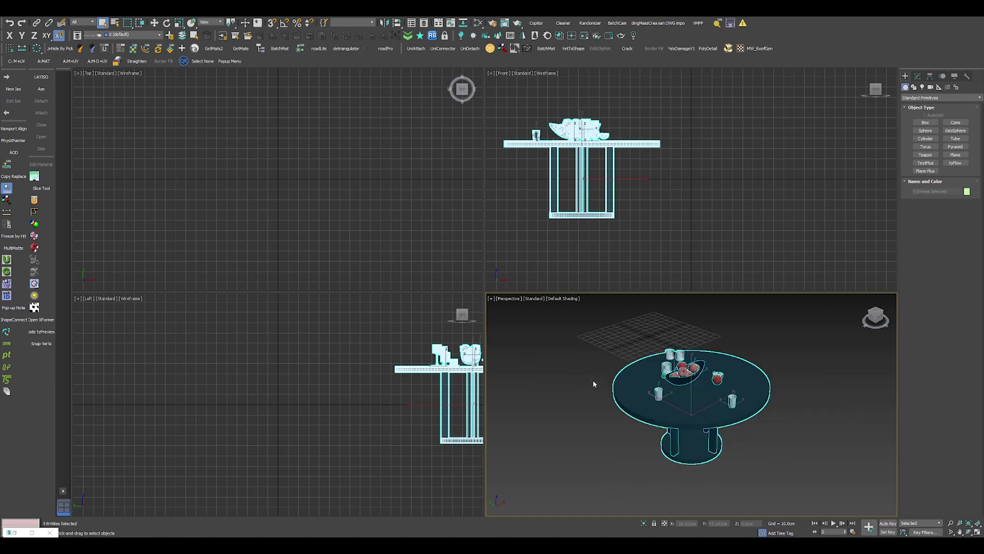
key("alt+w")
scroll(590, 366, "down", 2)
middle_click_drag(592, 363, 611, 360, "alt")
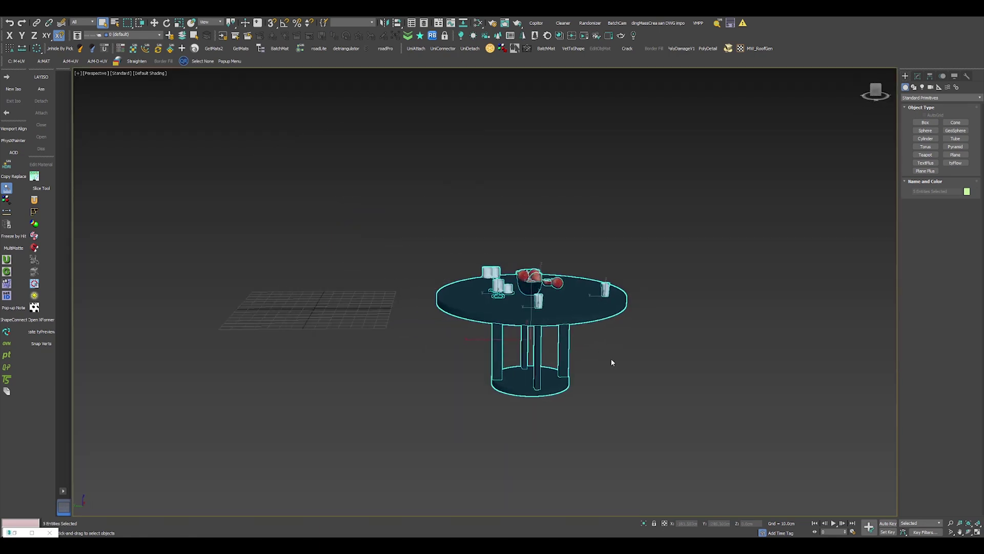
left_click(624, 361)
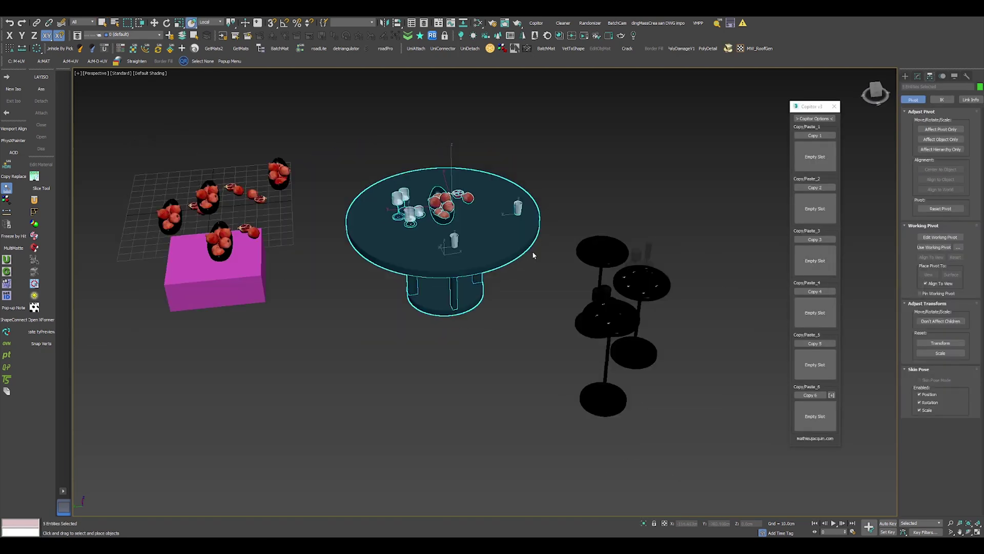
- In the original scene, add the black stands with their glassware to the selected table set and copy everything to Copitor slot 1
left_click(343, 156)
left_click_drag(574, 308, 713, 434)
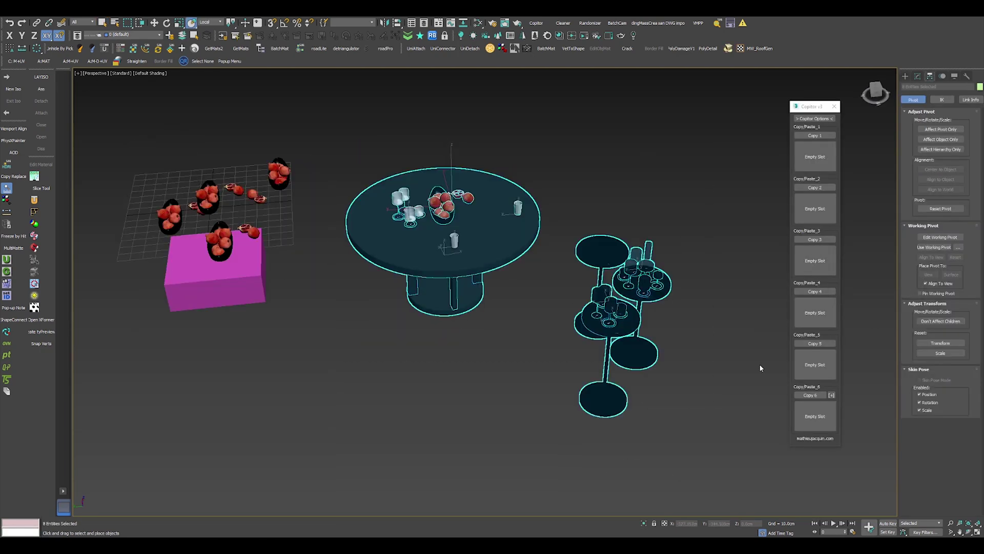
left_click(816, 135)
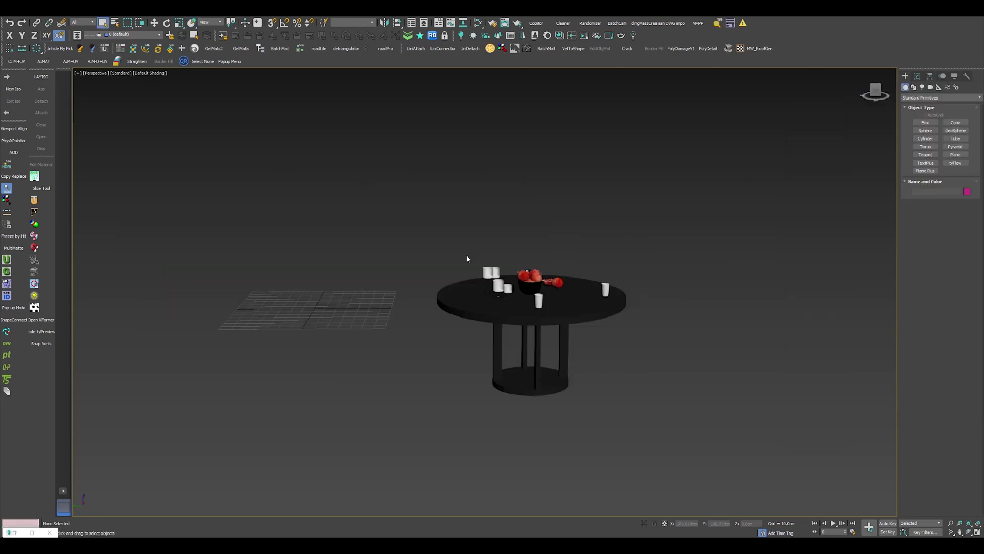
- Open Copitor in the new scene, paste slot 1, and auto-rename the duplicate merged materials
left_click(537, 22)
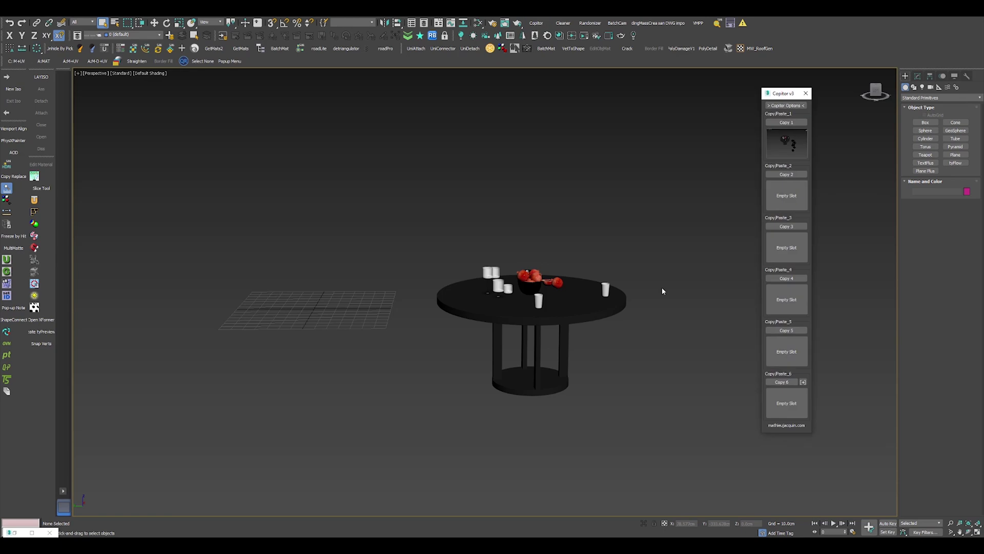
left_click(796, 144)
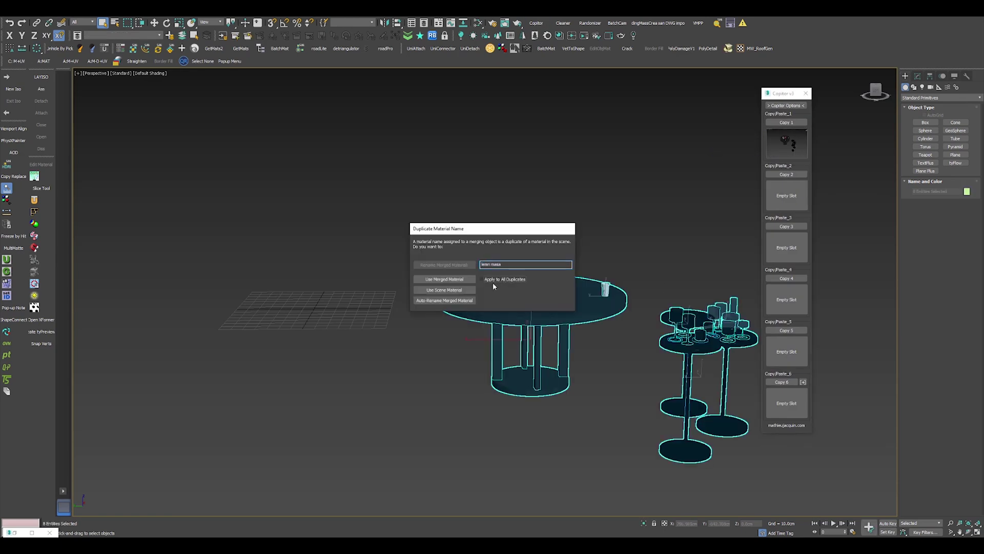
left_click(444, 300)
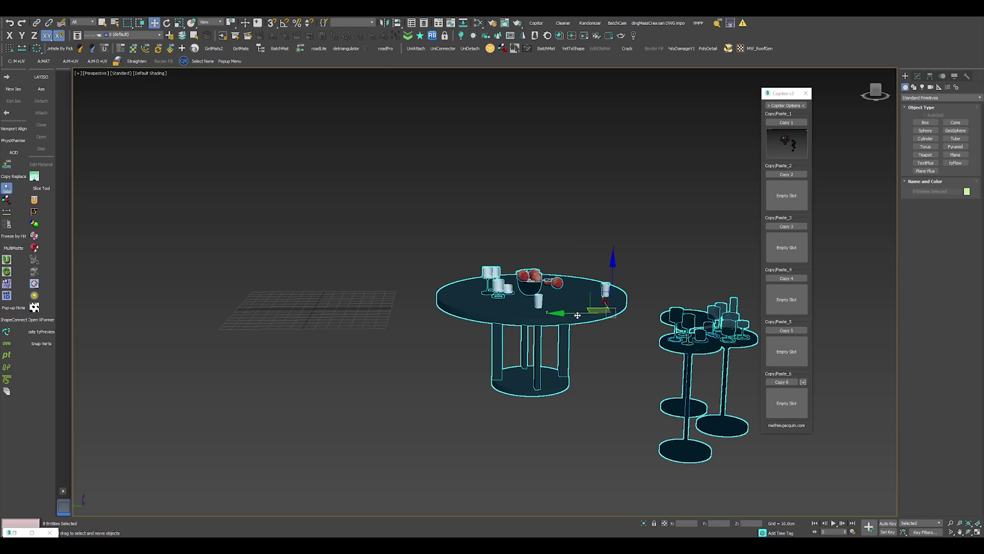
- Move the pasted table and stands along the Y axis away from the merged table, and clear the selection
left_click_drag(578, 316, 195, 314)
middle_click_drag(244, 308, 594, 220)
left_click(595, 220)
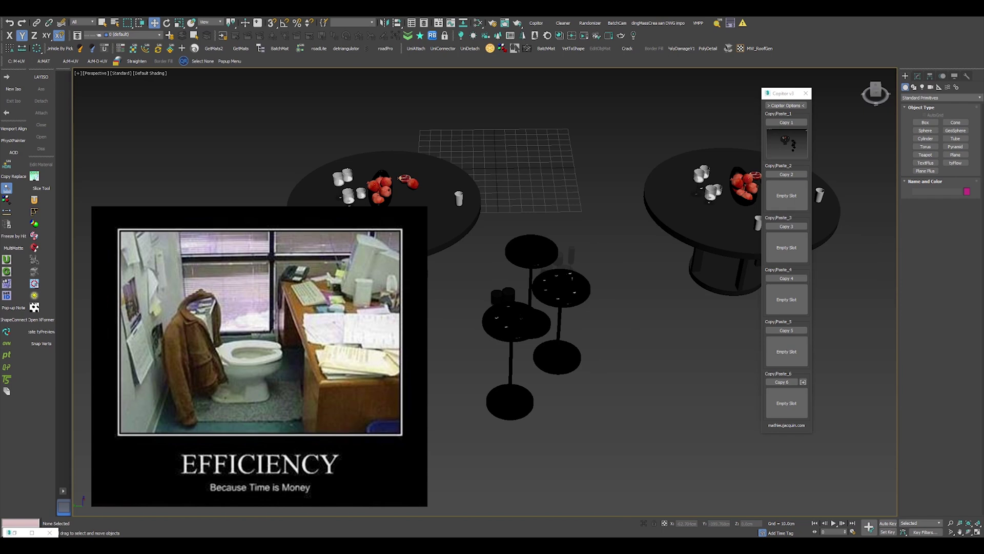
- View the saved table file in File Explorer's scenes folder, and back in 3ds Max move the Copitor window clear of the second table
key("alt+Tab")
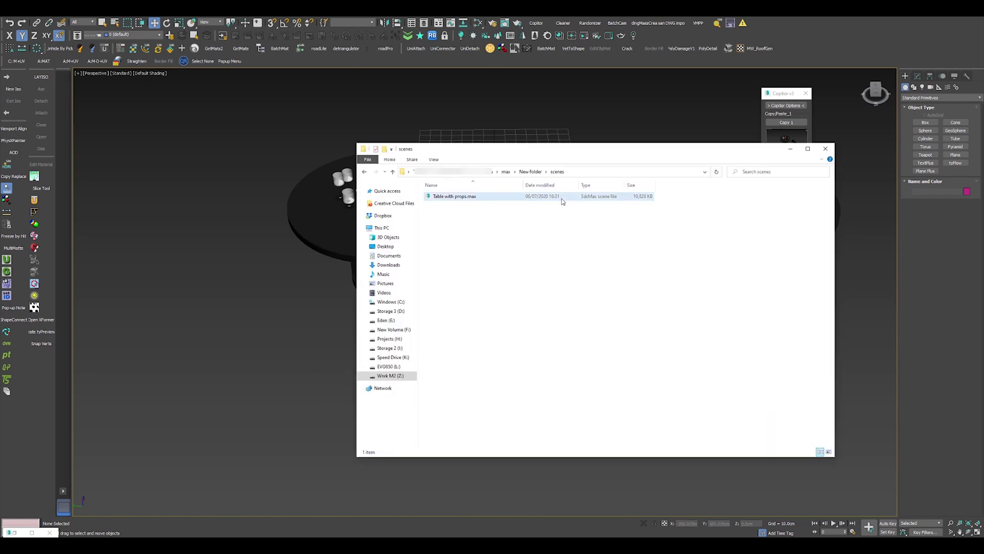
left_click(226, 242)
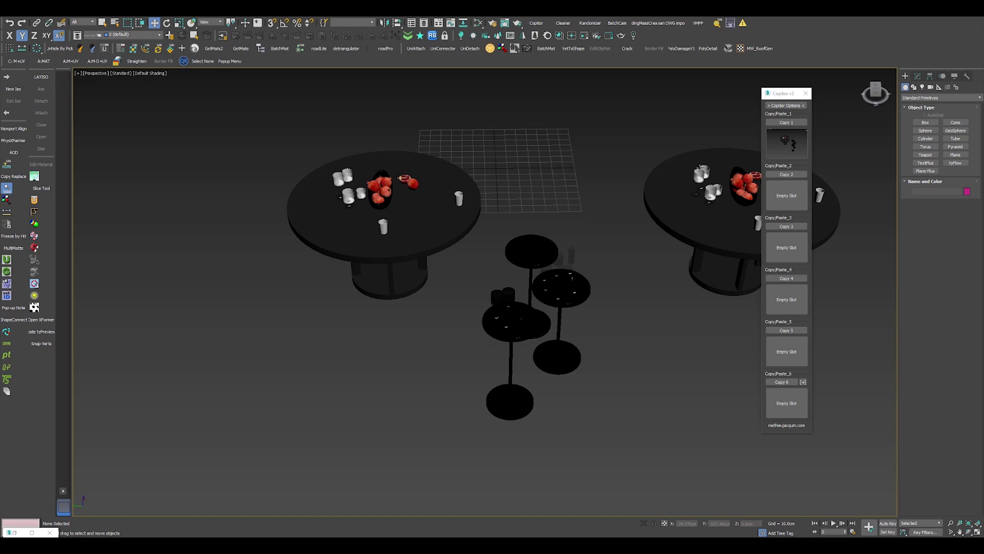
left_click_drag(788, 97, 876, 101)
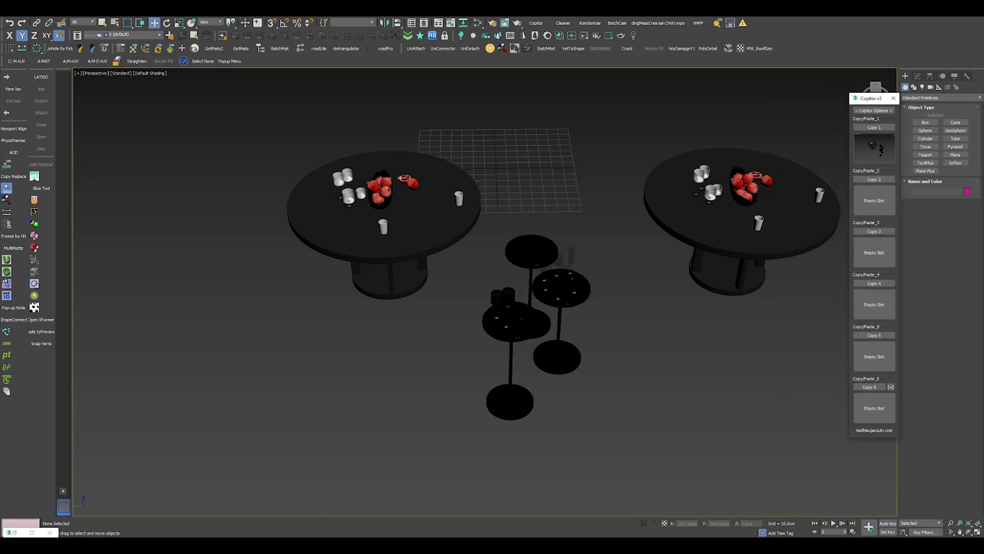
- Bring the side table model from Connecter's "Table + Chairs Sets" tag into the scene and place it apart from the round tables
scroll(784, 271, "down", 6)
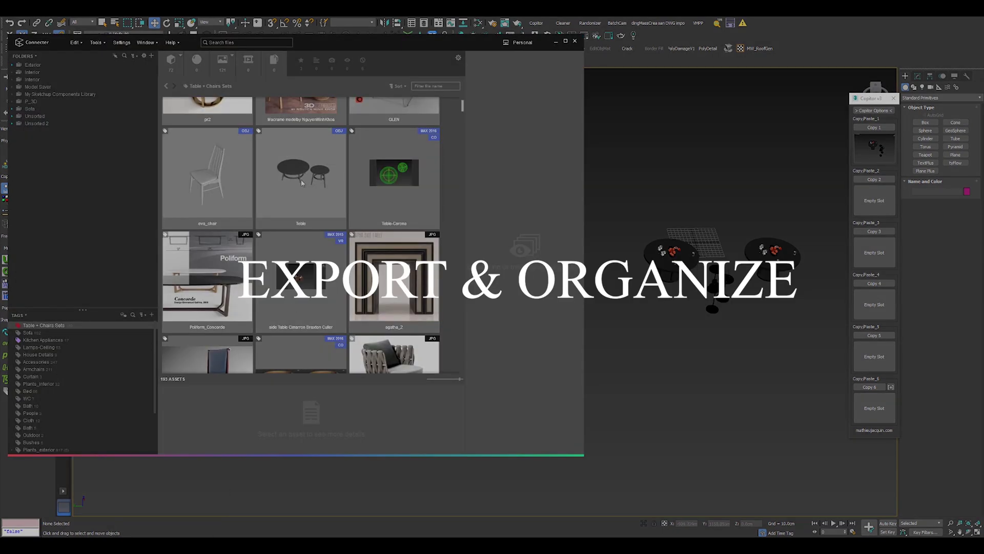
left_click_drag(304, 269, 647, 332)
left_click(672, 354)
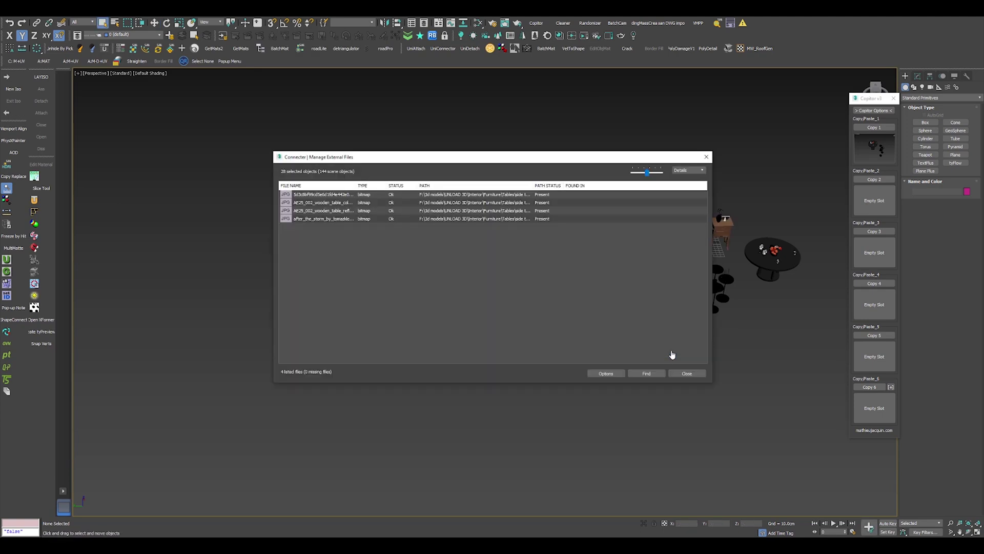
left_click(682, 374)
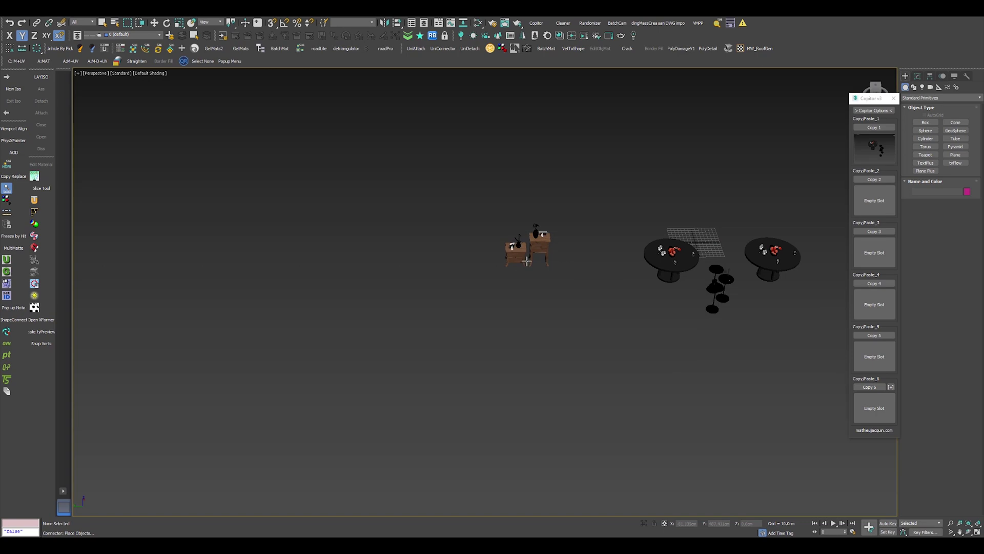
left_click(527, 261)
scroll(538, 241, "up", 8)
scroll(532, 246, "down", 2)
middle_click_drag(532, 246, 534, 224, "alt")
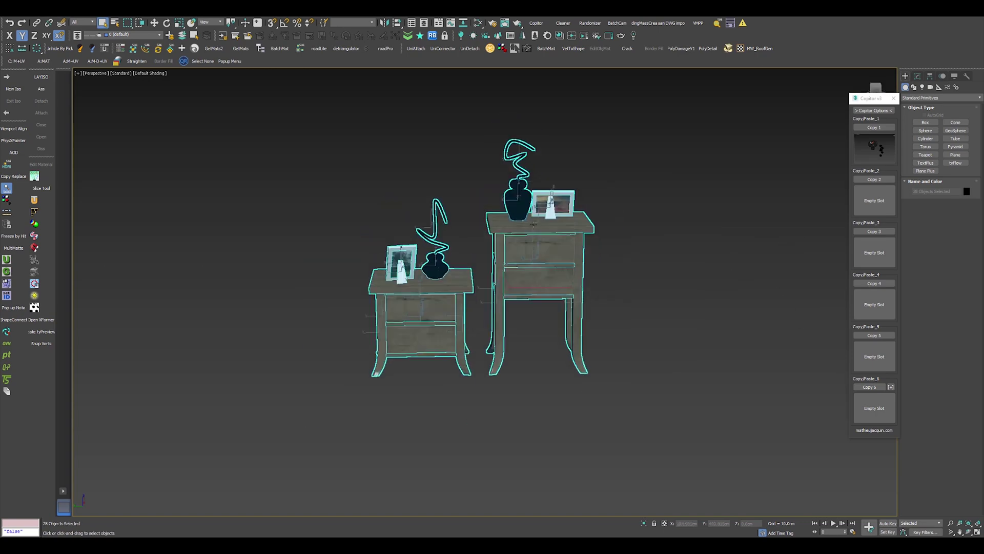
- Clone the taller side table without its props as one Copy, offset along Y beside the original, and clear the selection
left_click(661, 185)
middle_click_drag(509, 254, 503, 281)
left_click(503, 282)
key("w")
left_click_drag(521, 295, 692, 296, "shift")
left_click(493, 305)
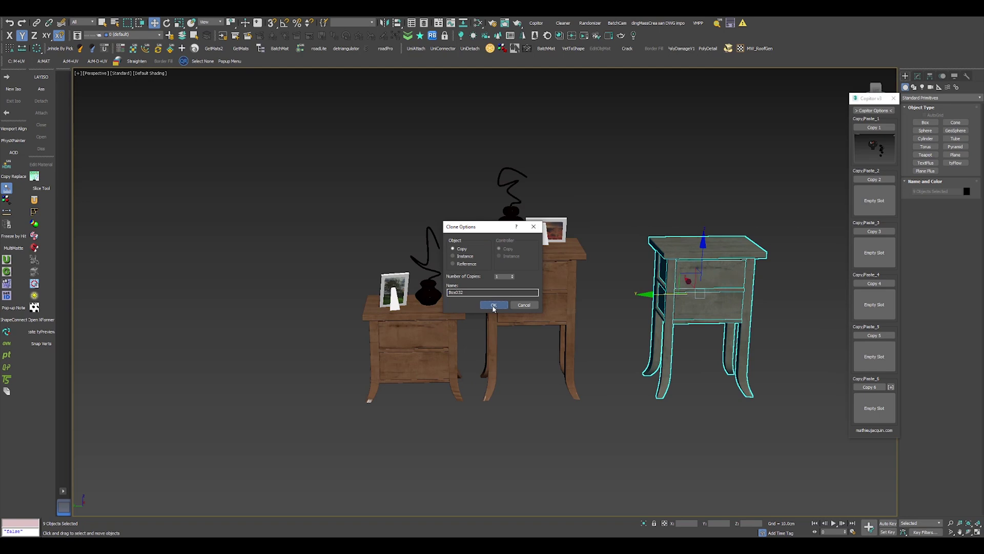
left_click(626, 341)
- Select the pomegranate bowl group on the round table and place it on the bare side table copy with Select and Place
middle_click_drag(649, 336, 553, 328)
scroll(554, 328, "down", 5)
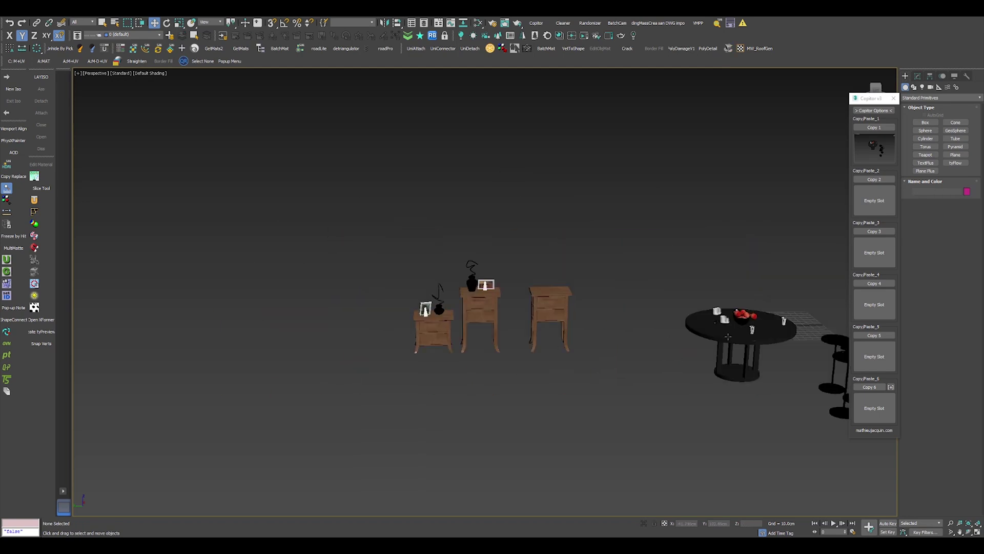
scroll(717, 313, "up", 3)
left_click(728, 308)
scroll(602, 290, "up", 3)
scroll(603, 291, "down", 3)
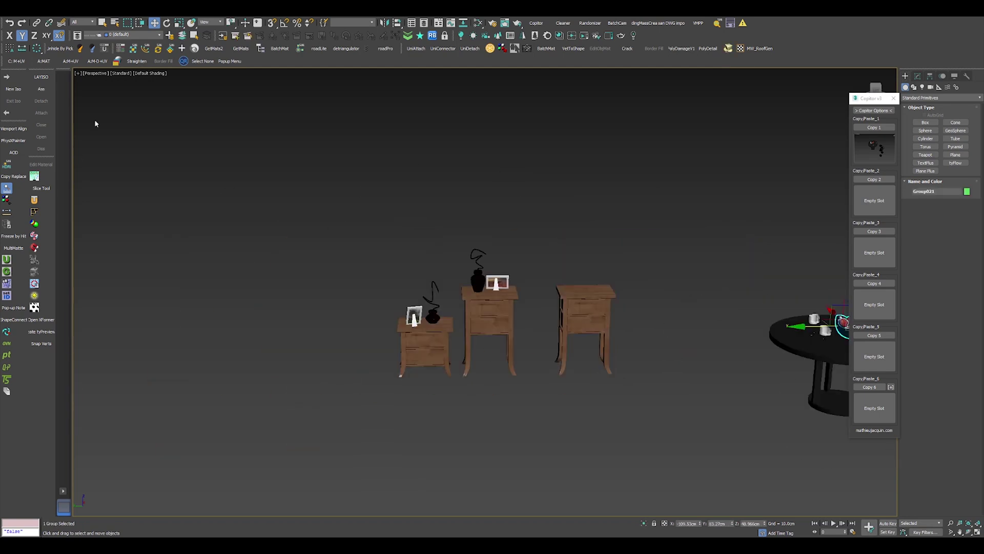
left_click(191, 23)
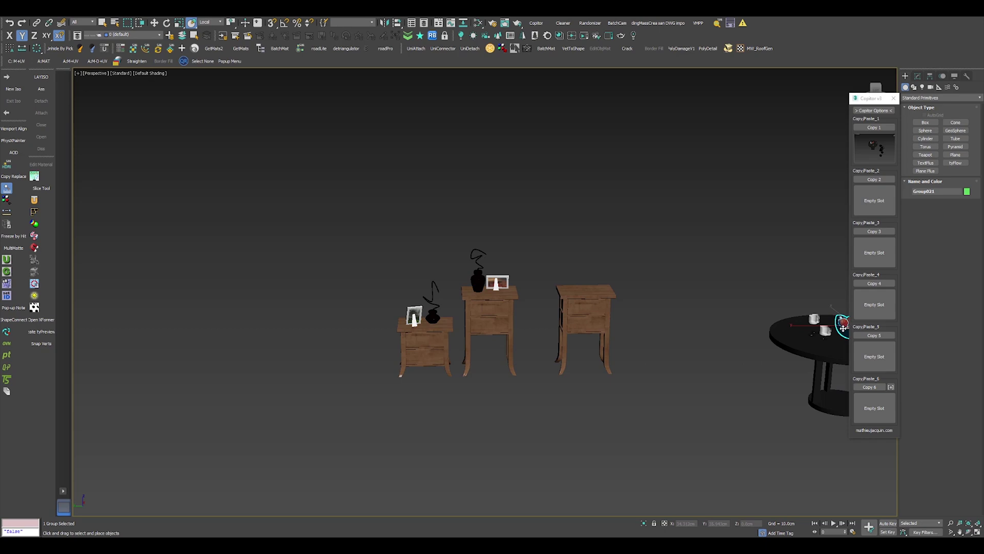
middle_click_drag(713, 310, 598, 293)
middle_click_drag(598, 292, 615, 318, "alt")
left_click_drag(742, 312, 474, 289)
- Slide the pomegranate bowl toward the middle of the side table's top and inspect how it sits on the surface
scroll(479, 286, "up", 5)
middle_click_drag(487, 277, 468, 287, "alt")
scroll(483, 288, "up", 5)
scroll(468, 288, "up", 4)
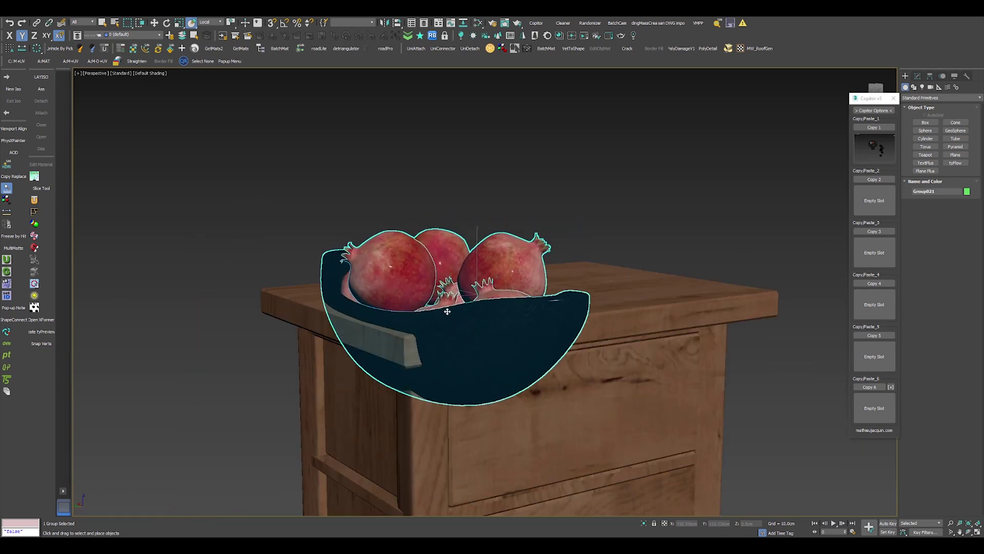
left_click_drag(468, 322, 489, 276)
scroll(493, 278, "down", 5)
scroll(494, 278, "up", 5)
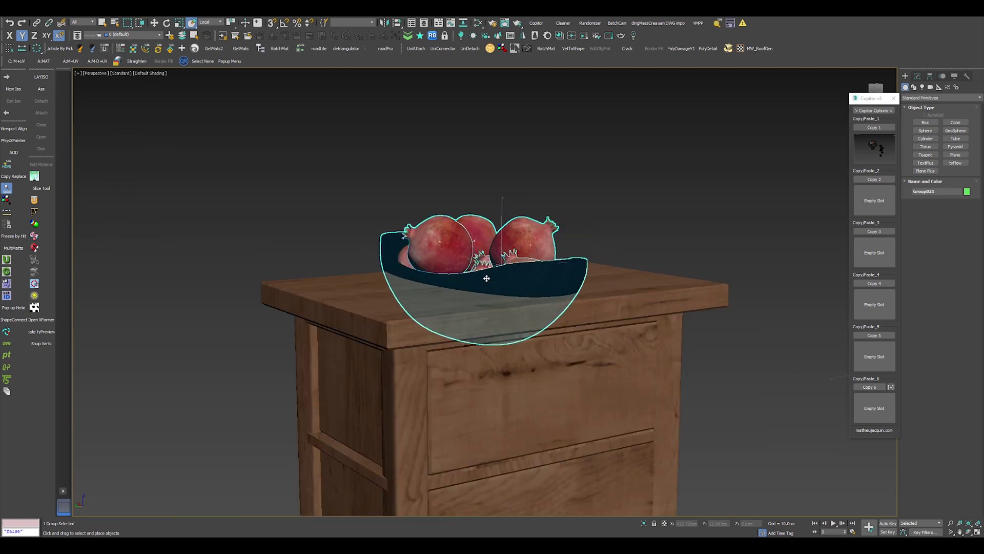
- Isolate the pomegranate bowl group and turn on Affect Pivot Only for it
left_click(645, 521)
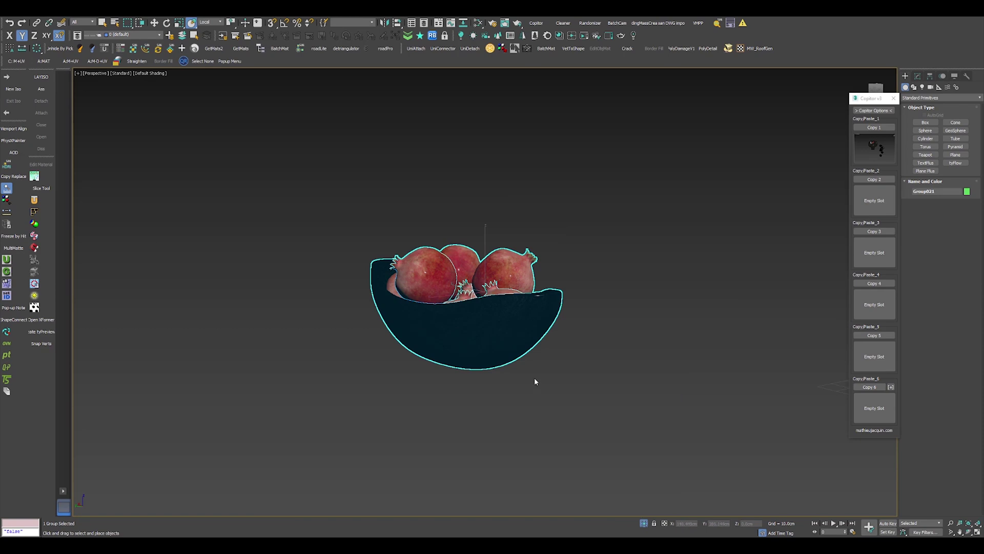
middle_click_drag(535, 378, 508, 361, "alt")
key("w")
left_click(929, 76)
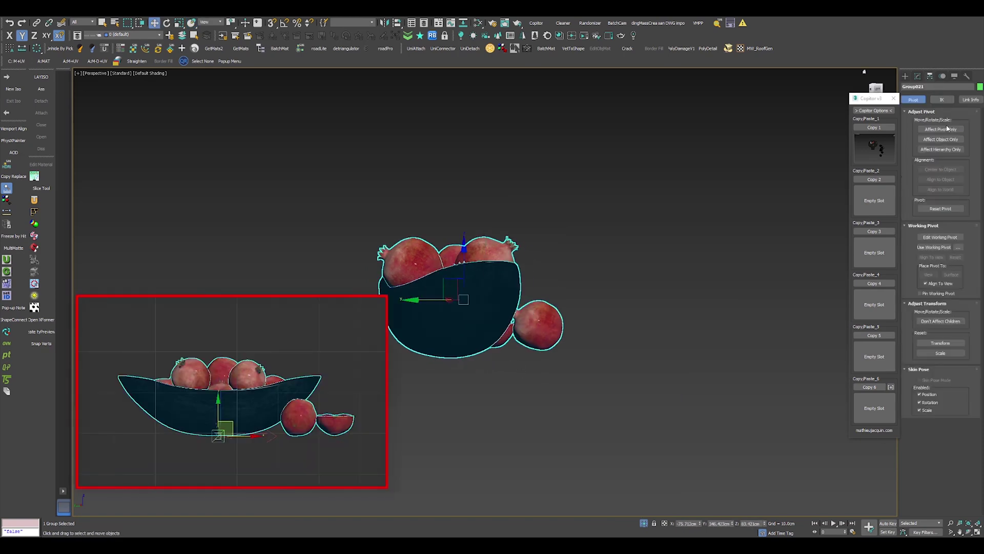
left_click(948, 129)
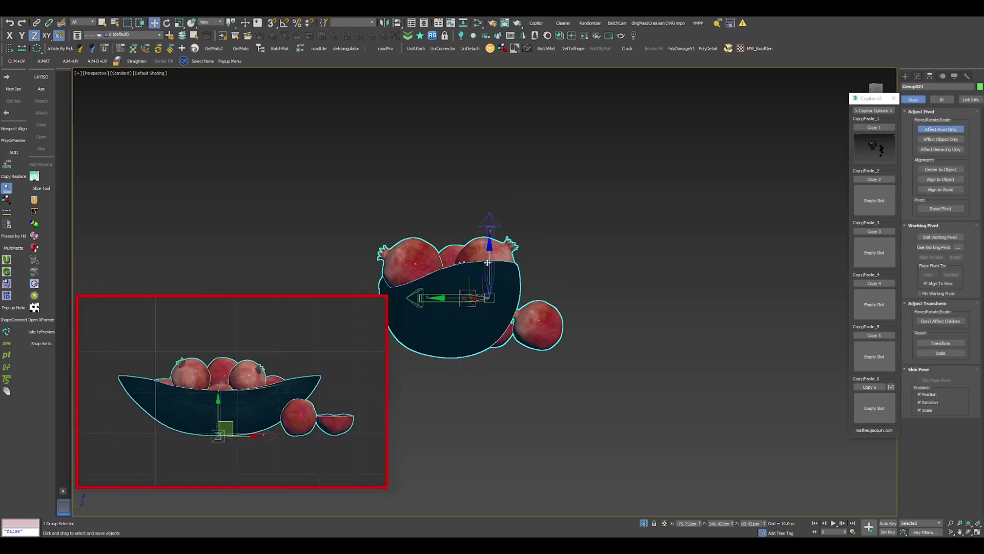
- Turn on vertex snapping and edged faces, and snap the pivot horizontally to the middle of the bowl's mesh
left_click_drag(487, 252, 475, 358)
key("s")
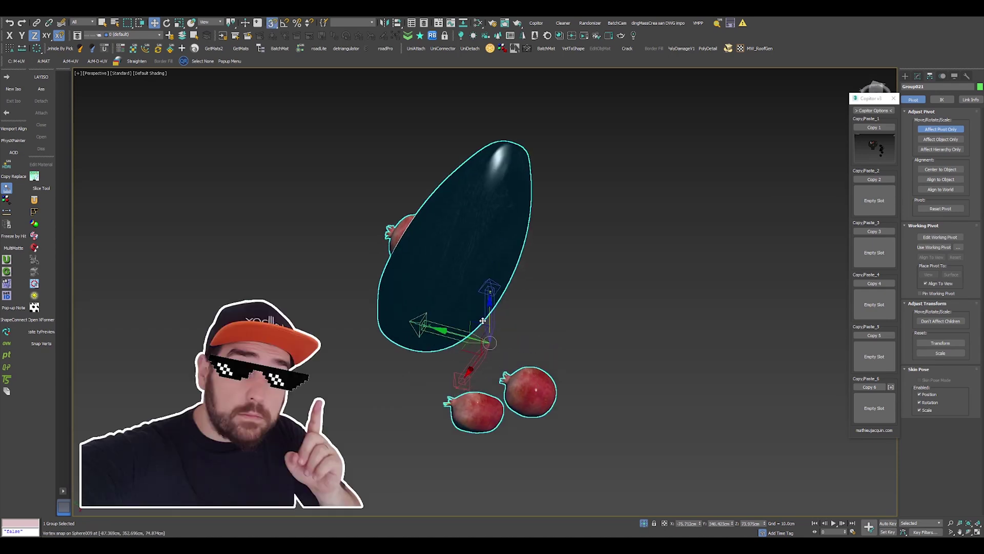
middle_click_drag(483, 320, 461, 308, "alt")
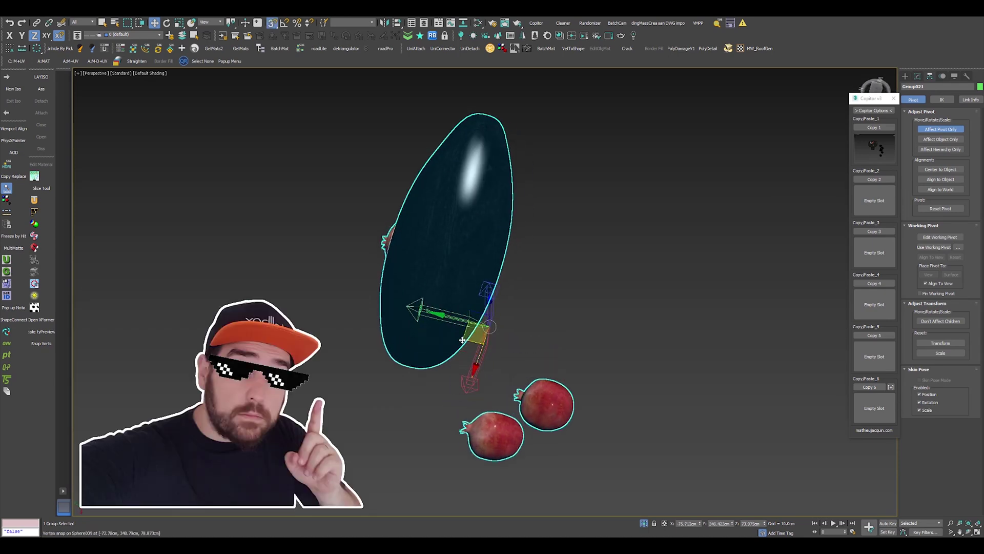
key("F4")
key("F8")
left_click_drag(458, 306, 441, 294)
key("F7")
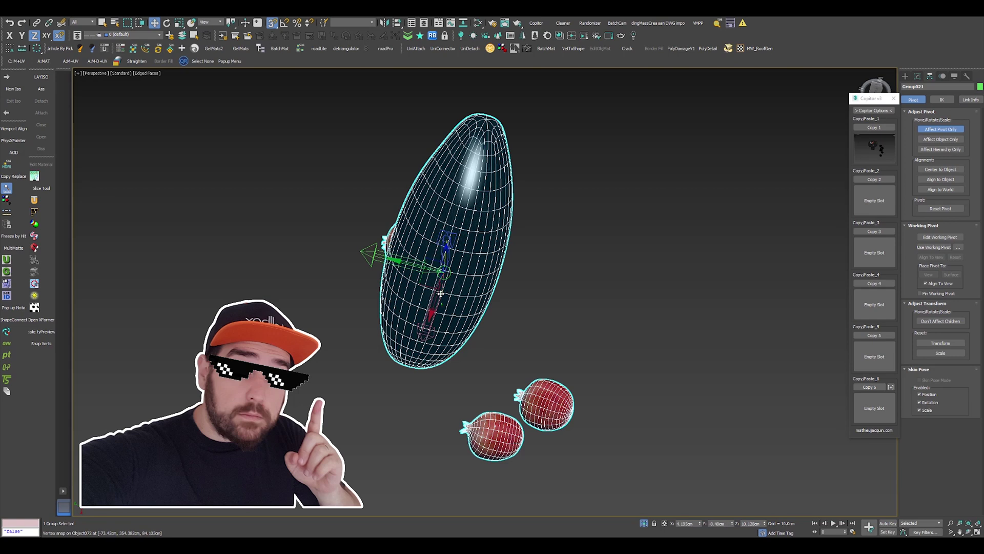
- Lower the pivot and snap it to the lowest point at the center of the bowl's base
middle_click_drag(439, 293, 493, 303, "alt")
key("e")
key("w")
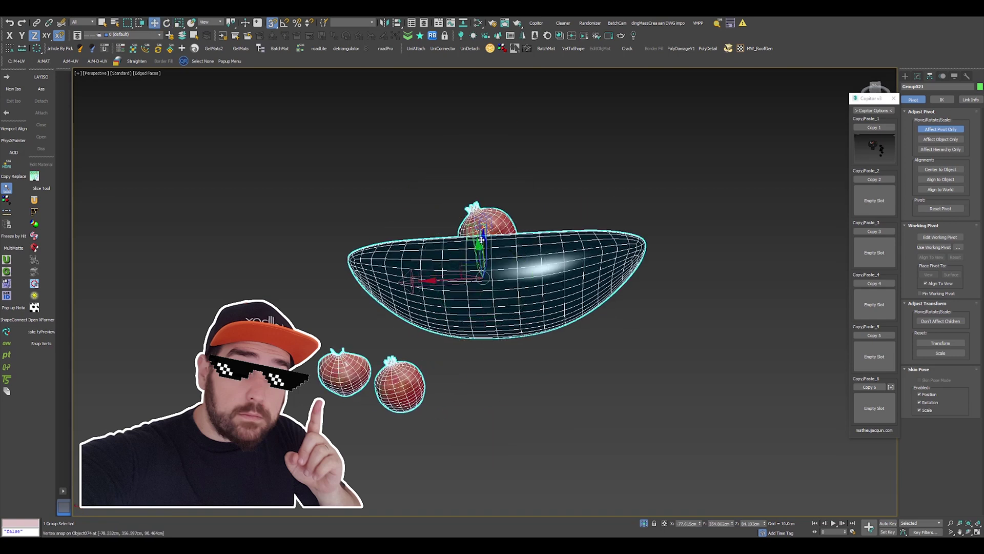
left_click_drag(484, 250, 497, 325)
middle_click_drag(497, 325, 464, 340, "alt")
left_click_drag(464, 340, 497, 358)
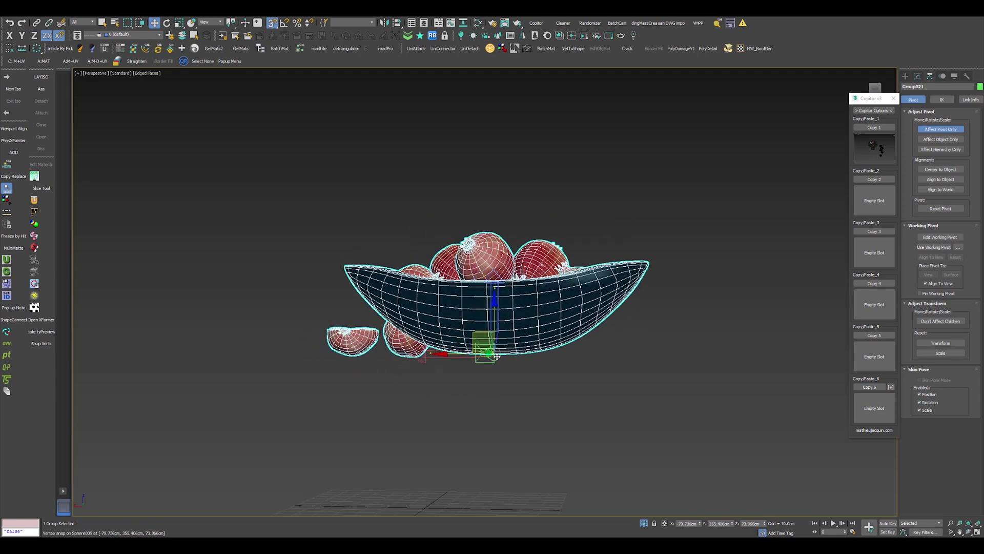
- Turn off Affect Pivot Only and exit isolation mode to bring the side tables back
key("r")
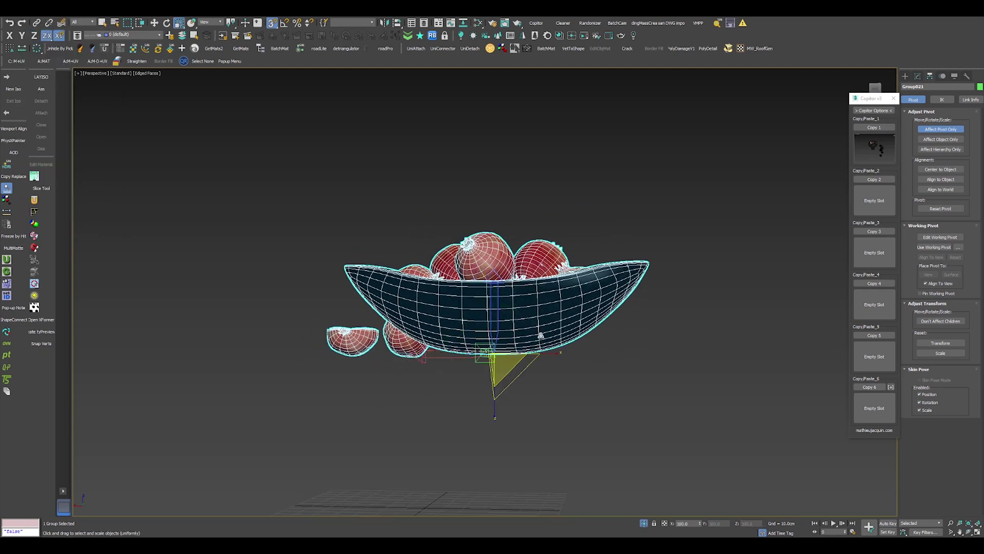
left_click(932, 131)
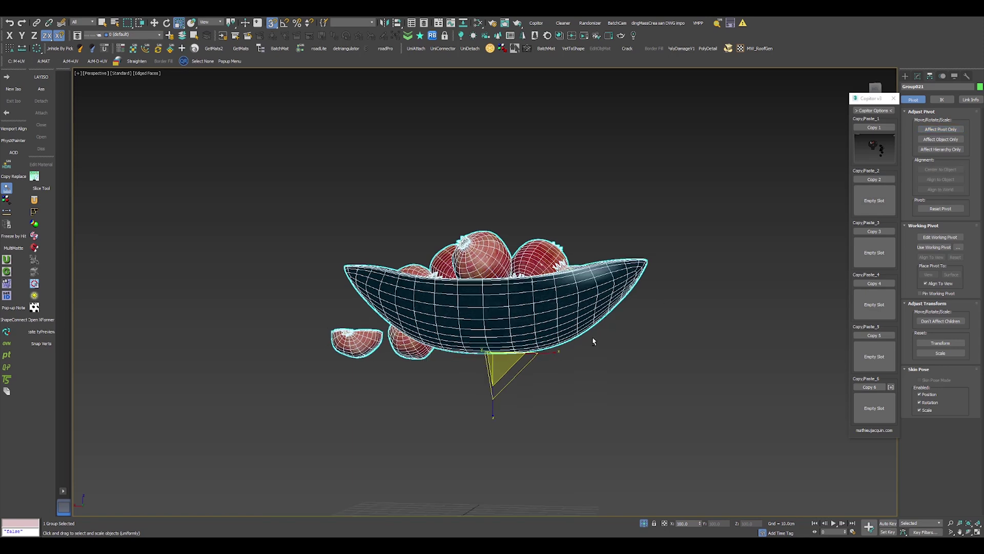
mouse_move(593, 341)
middle_mouse_down("alt")
mouse_move(545, 301)
mouse_move(580, 345)
middle_mouse_up("alt")
key("w")
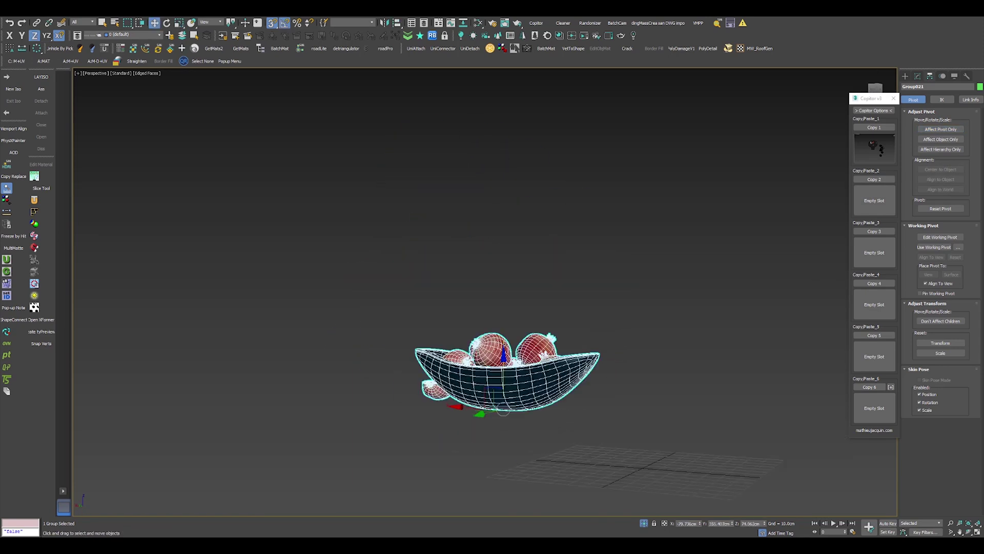
left_click(644, 524)
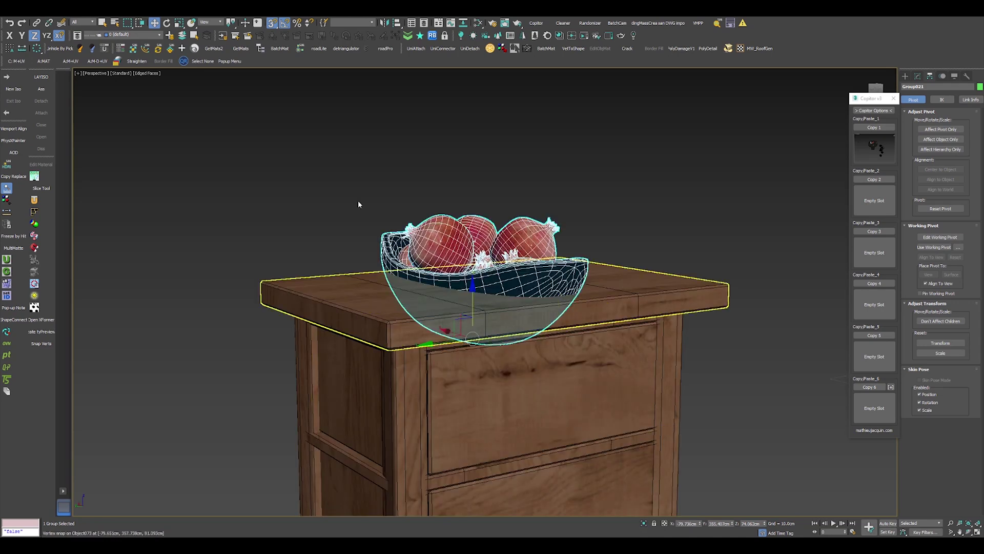
- Turn off snapping, use Select and Place to set the pomegranate bowl group on the side table, and undo the last placement
key("s")
left_click(192, 23)
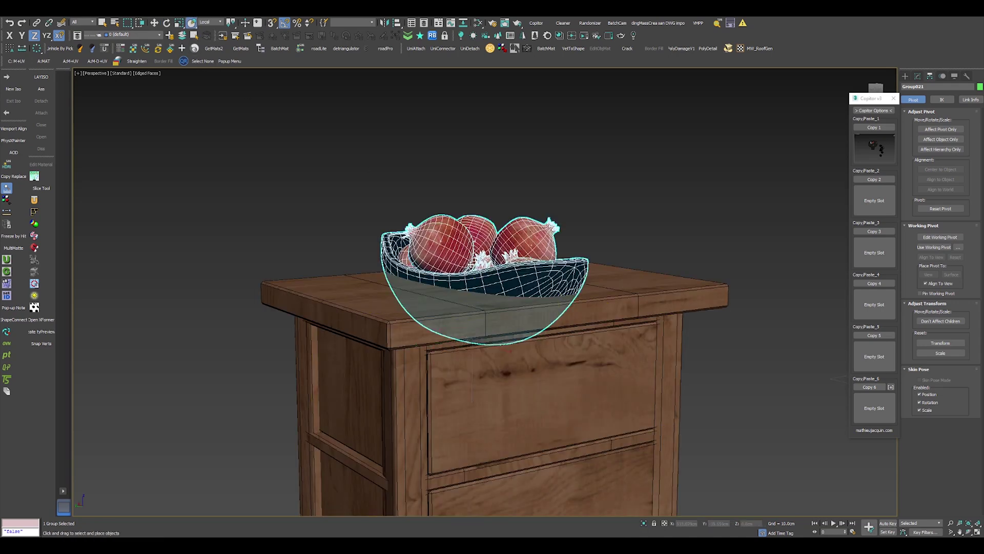
left_click_drag(482, 300, 563, 342)
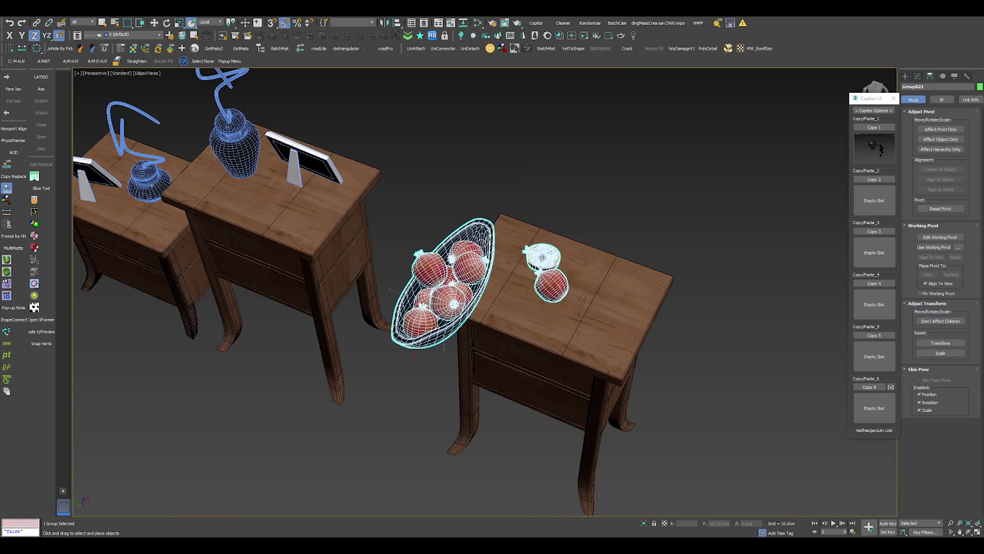
left_click_drag(542, 257, 472, 397)
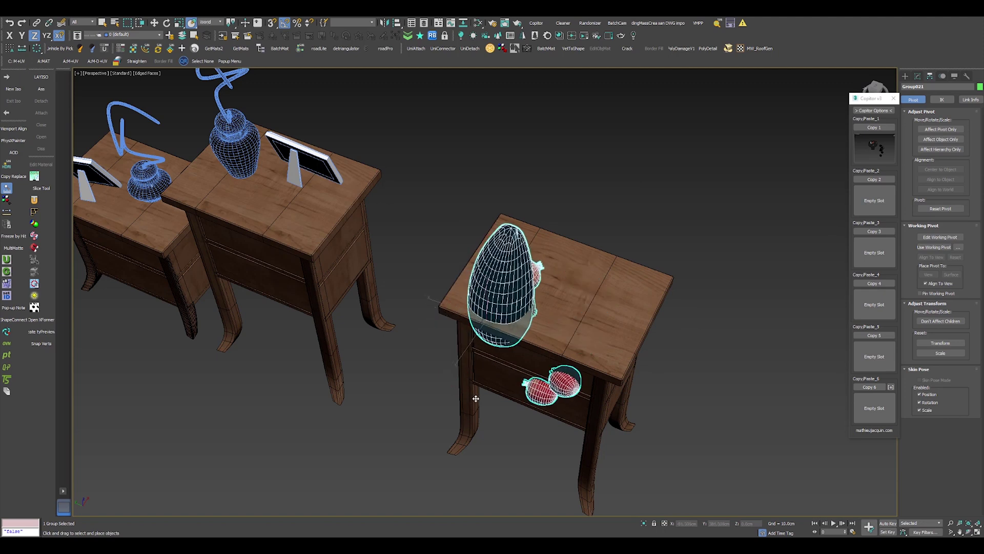
key("ctrl+z")
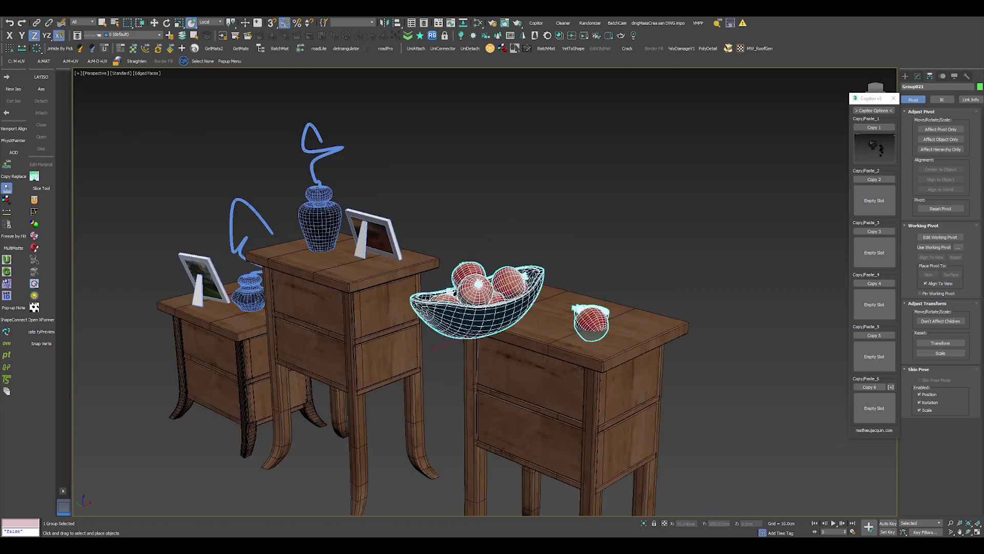
- Move the pomegranate bowl group horizontally from the table's edge toward the middle of the side table's top
middle_click_drag(526, 353, 456, 215, "alt")
key("w")
scroll(482, 322, "up", 4)
scroll(489, 313, "down", 4)
middle_click_drag(455, 215, 537, 293, "alt")
key("s")
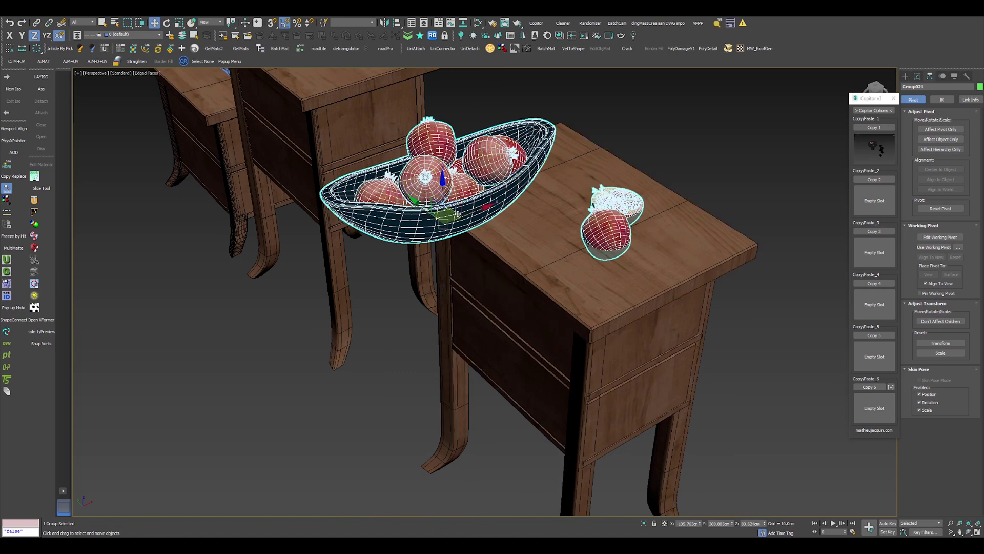
left_click_drag(443, 222, 591, 328)
middle_click_drag(591, 328, 564, 328, "alt")
scroll(564, 308, "down", 4)
key("s")
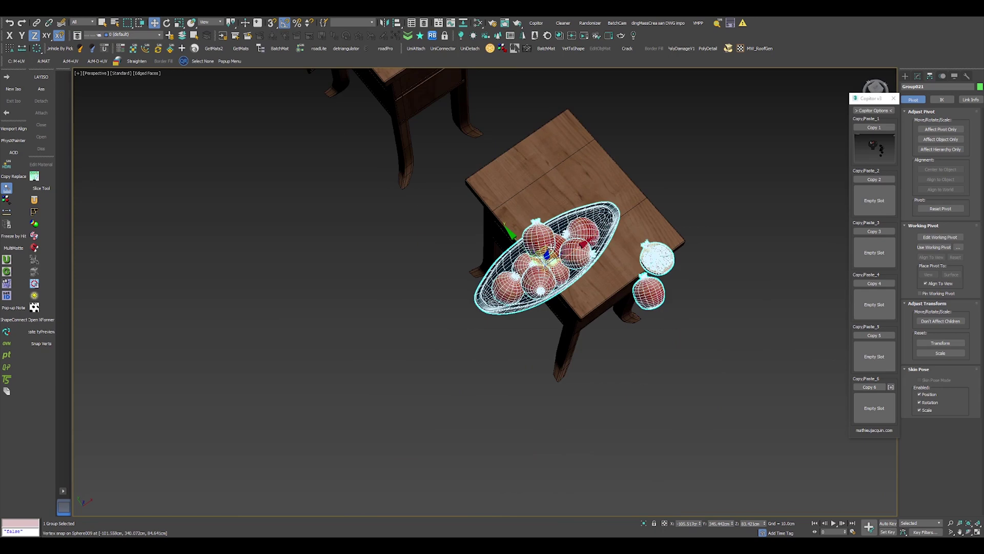
- Rotate the pomegranate bowl group slightly and adjust its position on the tabletop
key("e")
left_click_drag(551, 246, 549, 246)
key("w")
middle_click_drag(569, 239, 449, 222)
- Ungroup the pomegranate bowl's outer group and the nested group inside it
key("alt+g")
key("u")
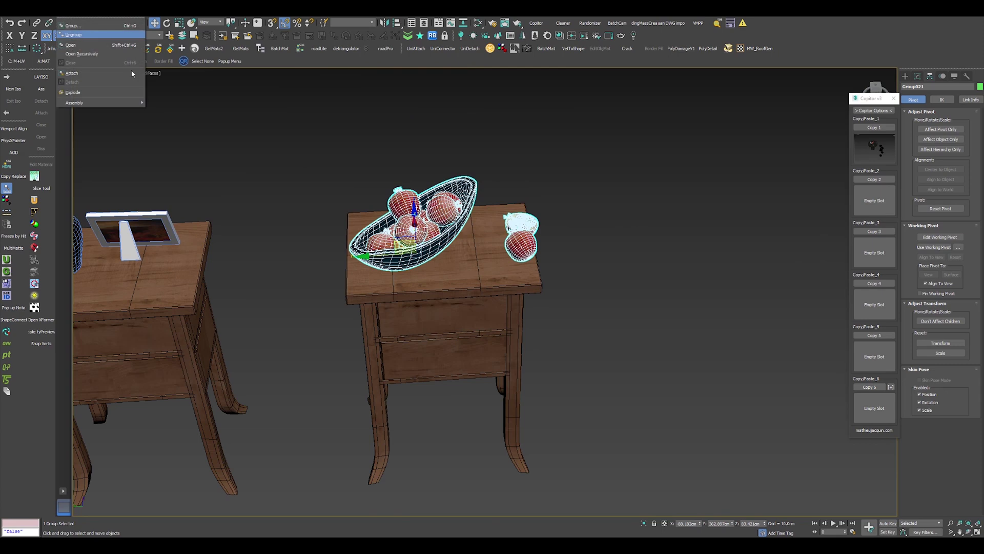
key("Return")
scroll(546, 274, "up", 5)
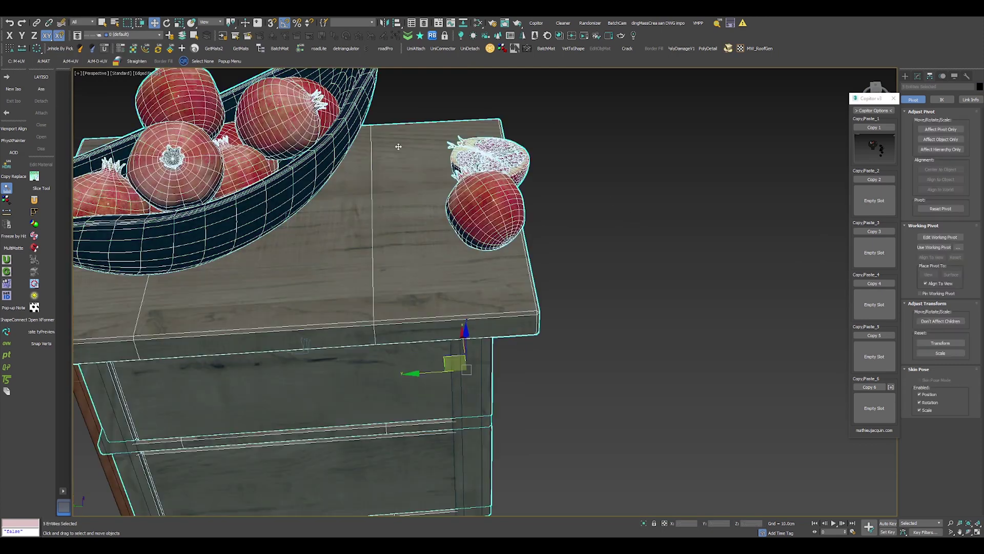
left_click(331, 119)
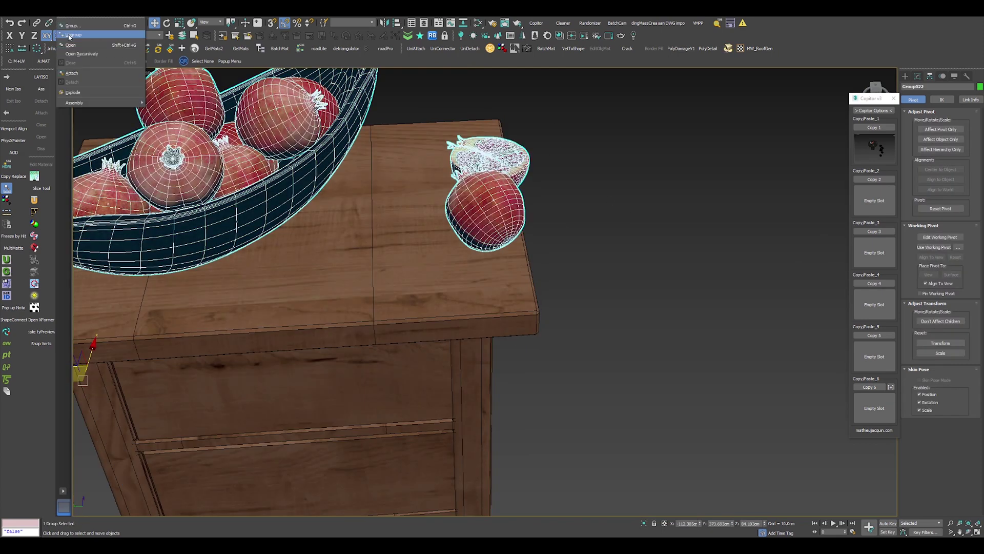
left_click(70, 35)
- Select only the loose pomegranate and cut half beside the bowl and center their pivots to the objects
left_click(477, 152)
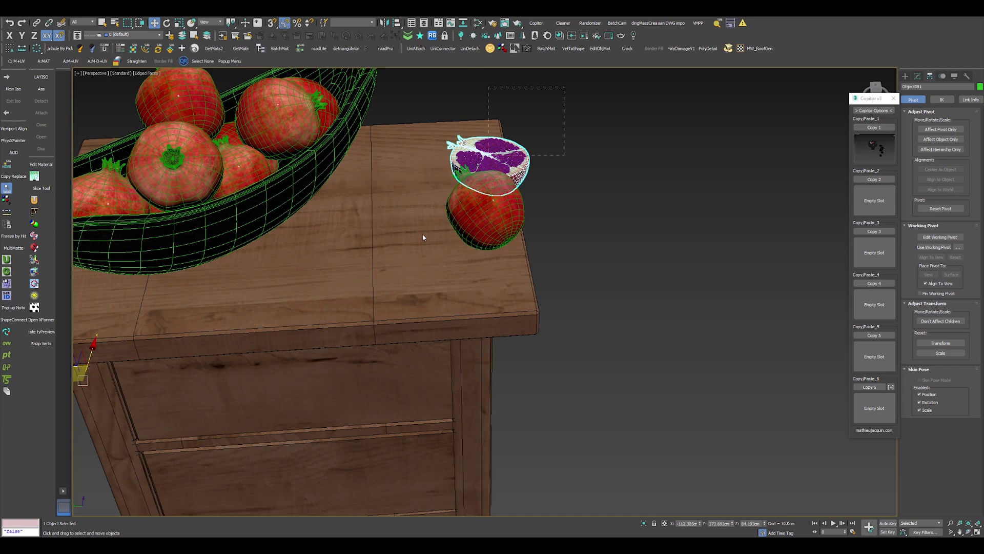
left_click_drag(423, 234, 414, 247)
left_click(509, 329, "alt")
left_click(459, 359, "alt")
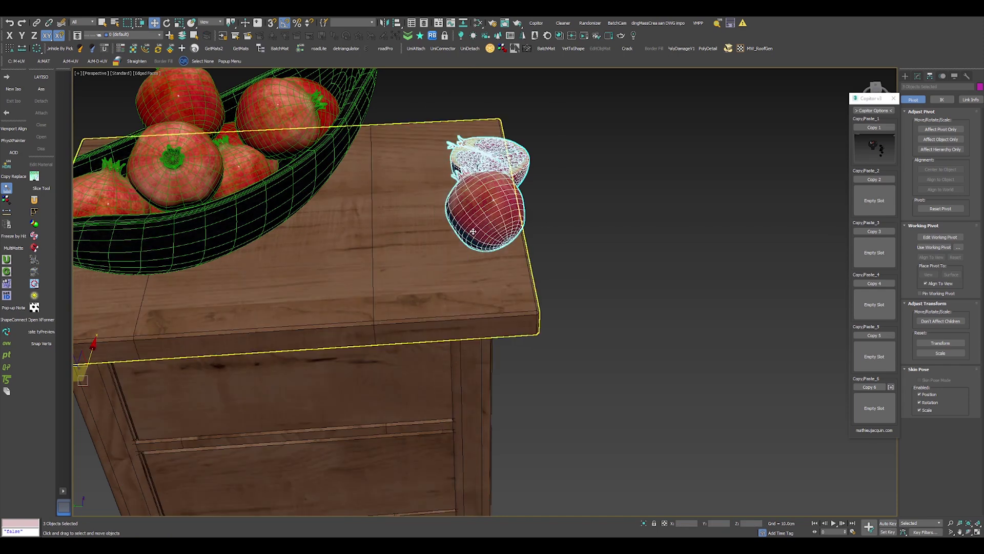
left_click(941, 130)
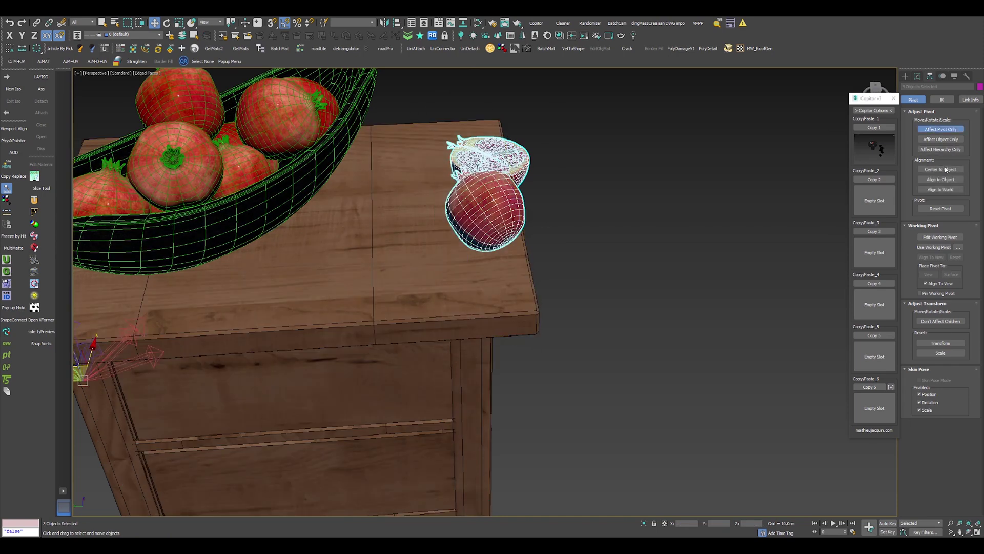
left_click(946, 170)
left_click(941, 129)
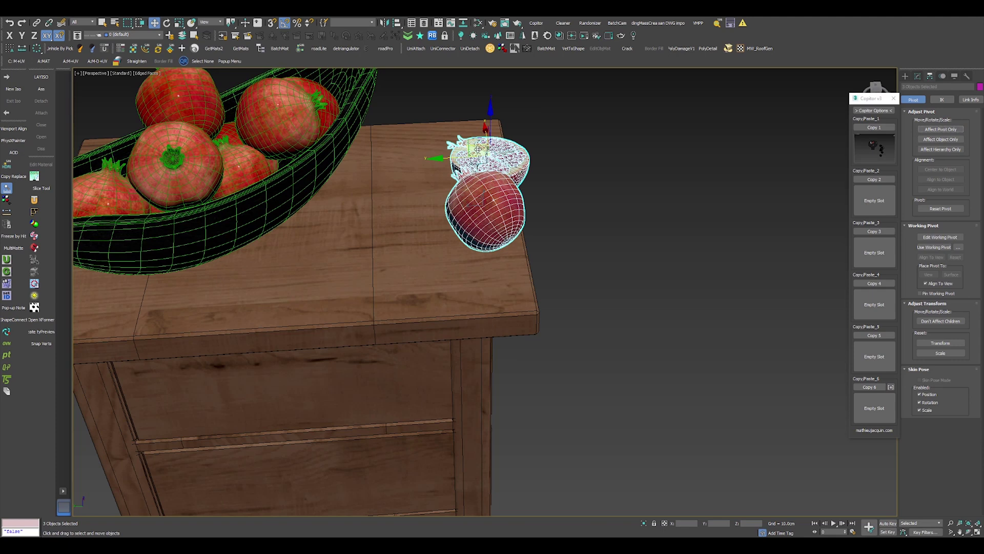
- Move the loose pomegranate pieces away from the table's edge toward the bowl and group them under the default name
middle_click_drag(458, 150, 473, 154, "alt")
left_click_drag(443, 154, 398, 211)
middle_click_drag(569, 205, 554, 199, "alt")
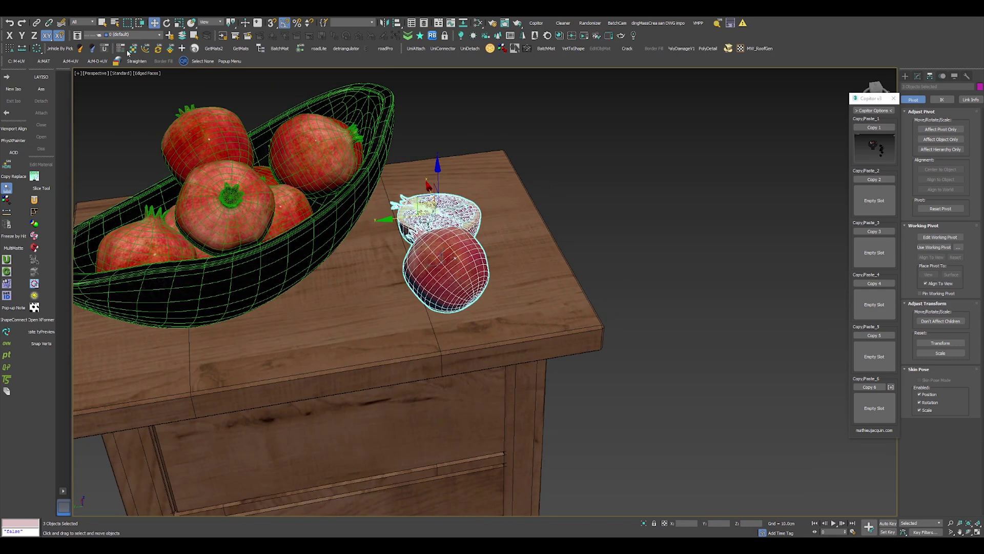
left_click(65, 12)
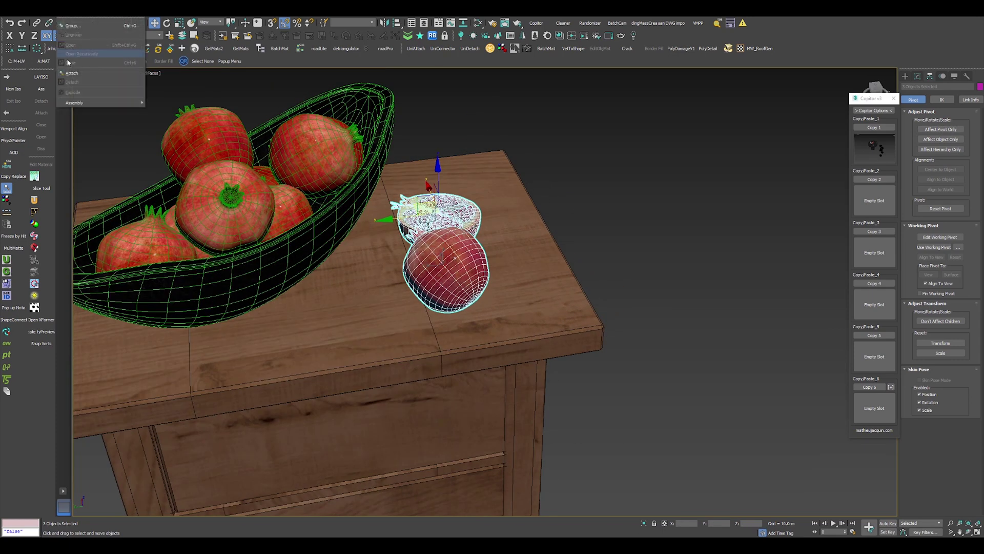
left_click(63, 27)
key("Return")
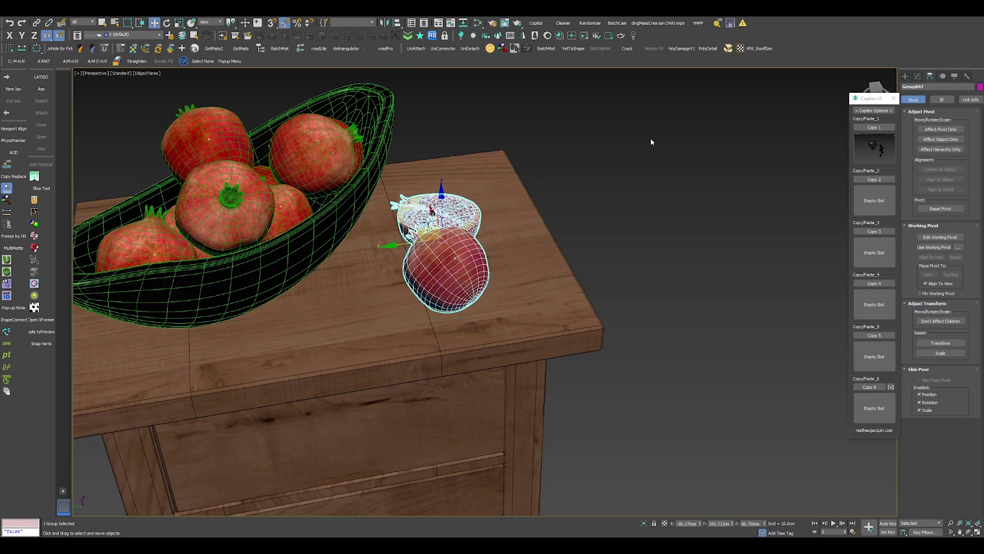
- Group the side table together with its pomegranate bowl and loose pomegranates, keeping the default group name
scroll(652, 143, "down", 6)
middle_click_drag(666, 171, 576, 234, "alt")
scroll(676, 168, "down", 3)
left_click(675, 190)
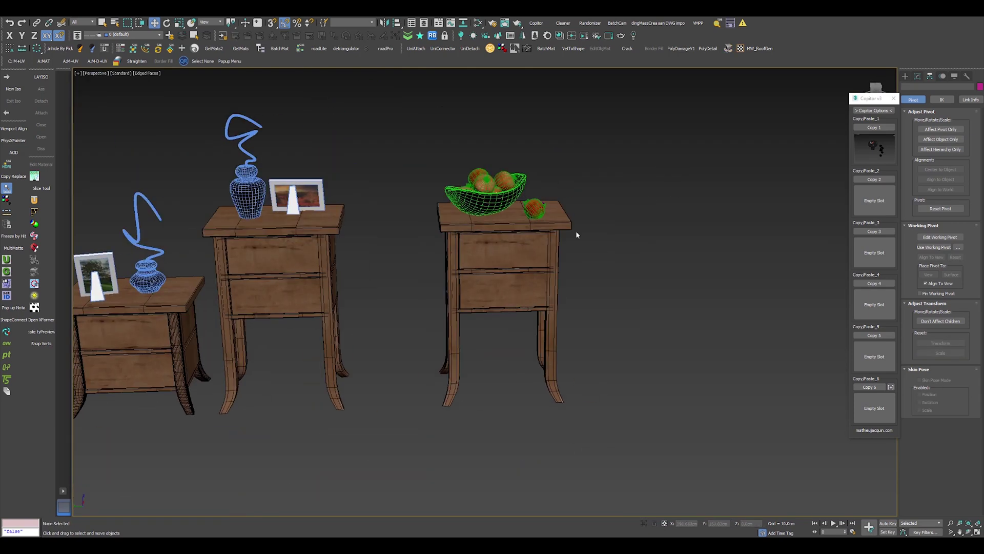
scroll(572, 234, "down", 5)
scroll(515, 227, "up", 5)
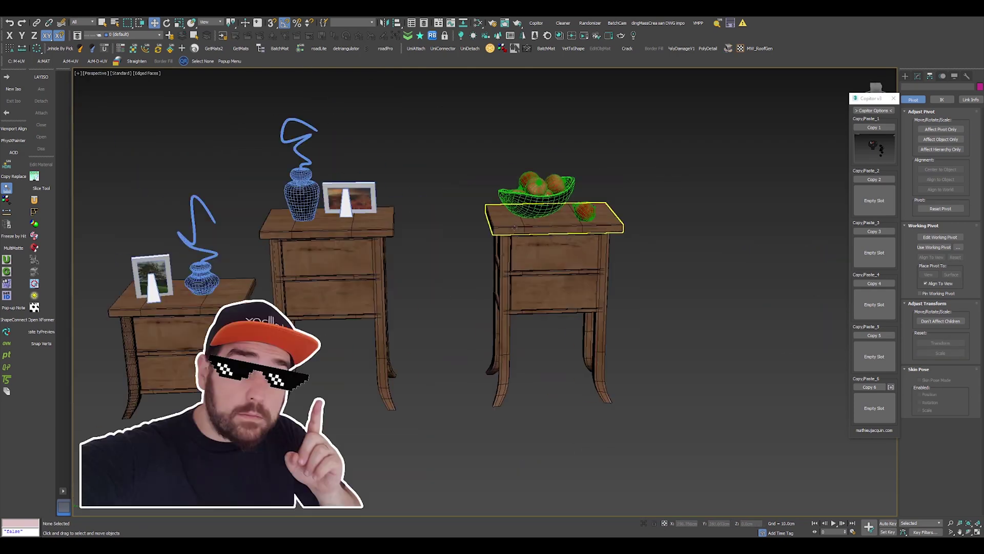
left_click_drag(459, 159, 669, 438)
scroll(590, 237, "up", 5)
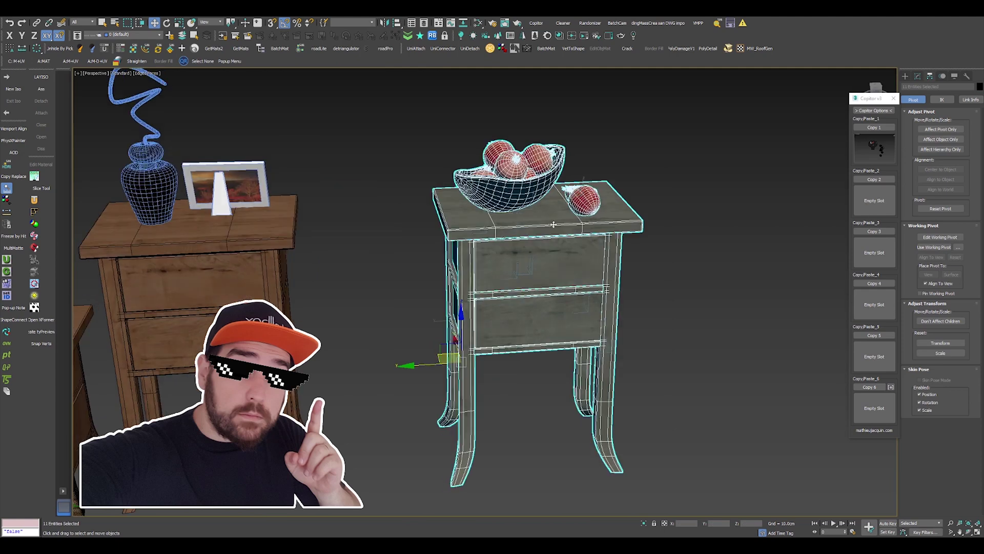
left_click(66, 15)
left_click(72, 26)
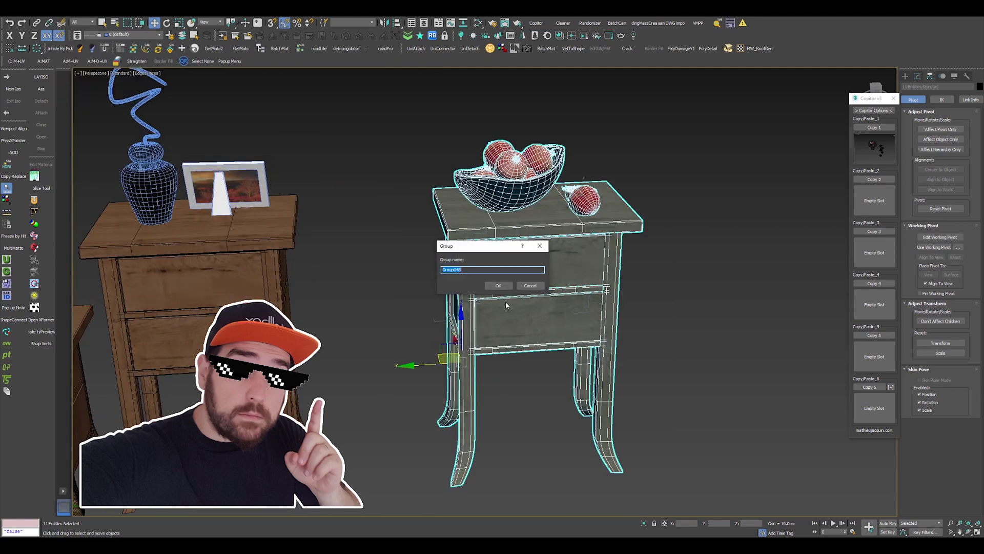
left_click(506, 285)
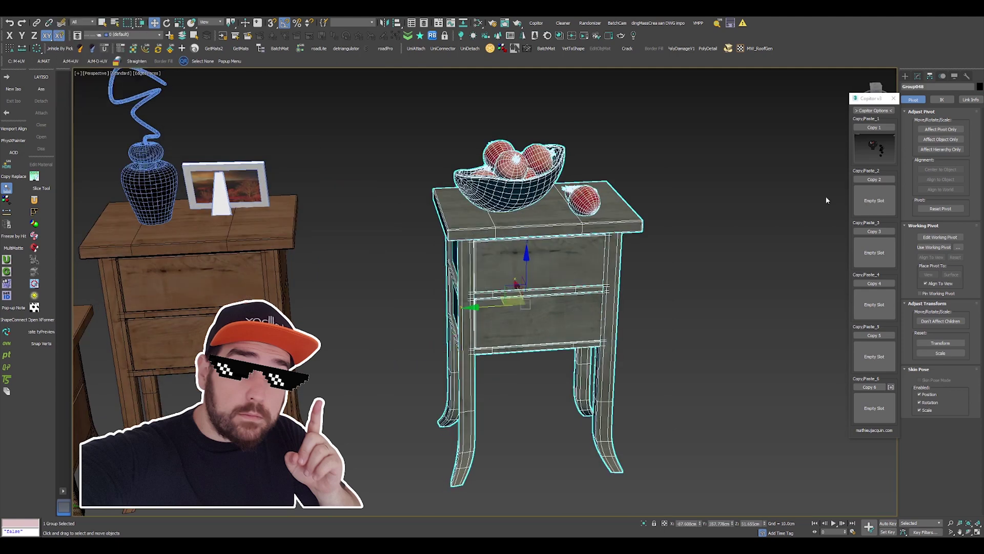
- Start adding the grouped side table to Connecter as an asset from the selection, acknowledging the unsaved-scene message
middle_click_drag(579, 260, 572, 252, "alt")
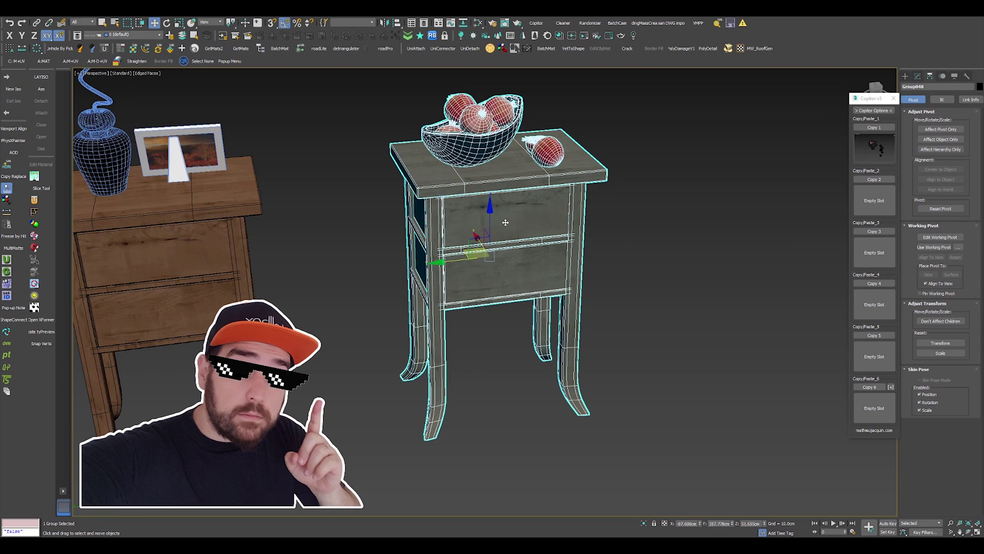
right_click(541, 225)
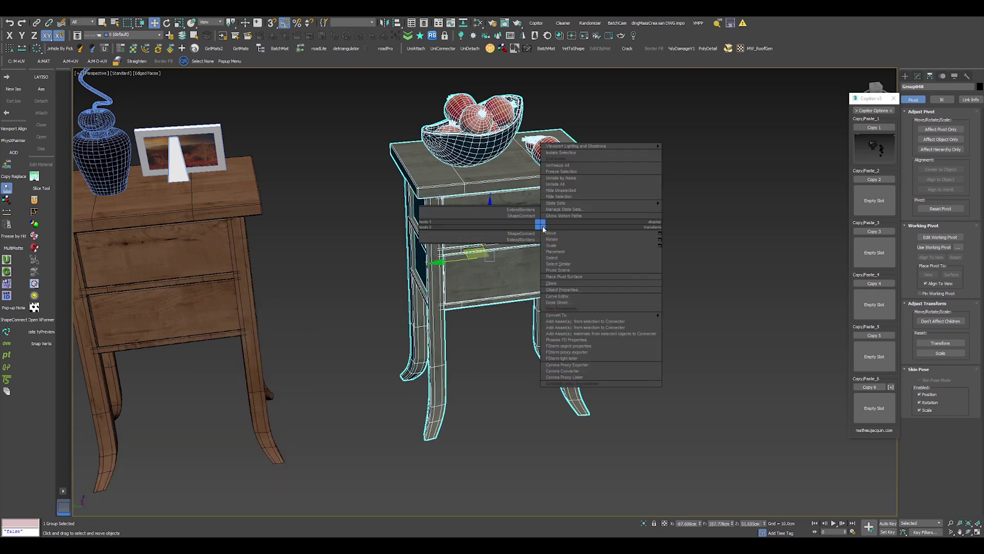
left_click(611, 321)
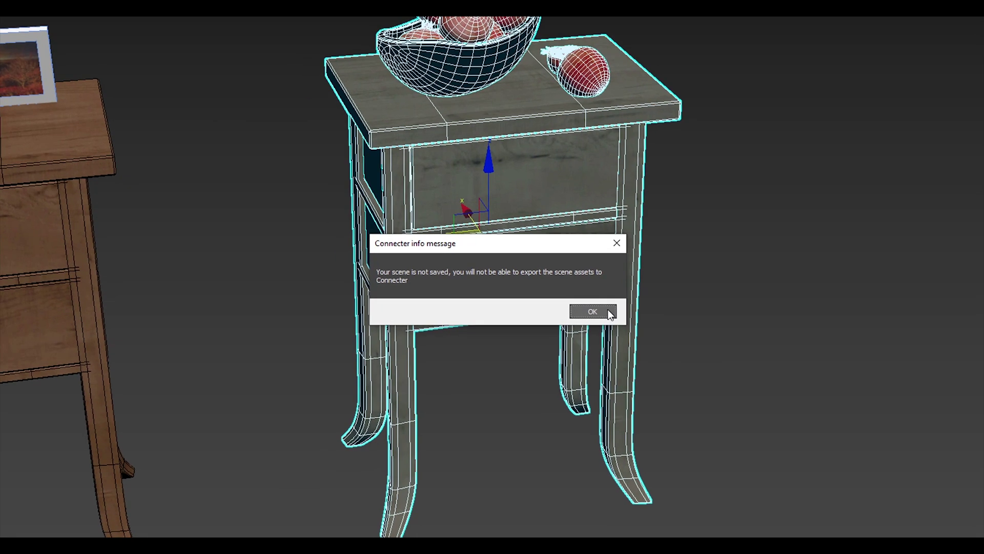
left_click(610, 313)
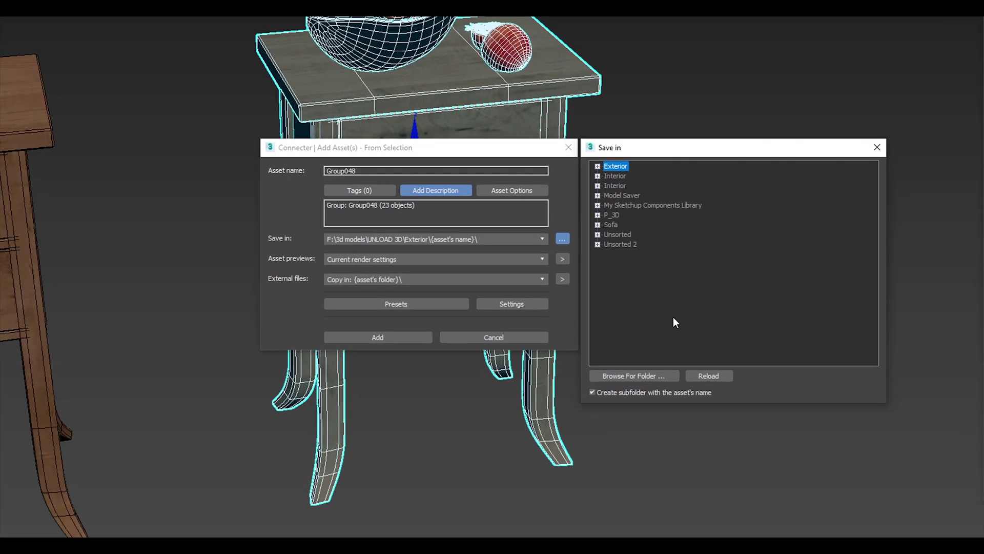
- Set the asset's save location to the Accessories folder inside Model Saver
left_click(597, 195)
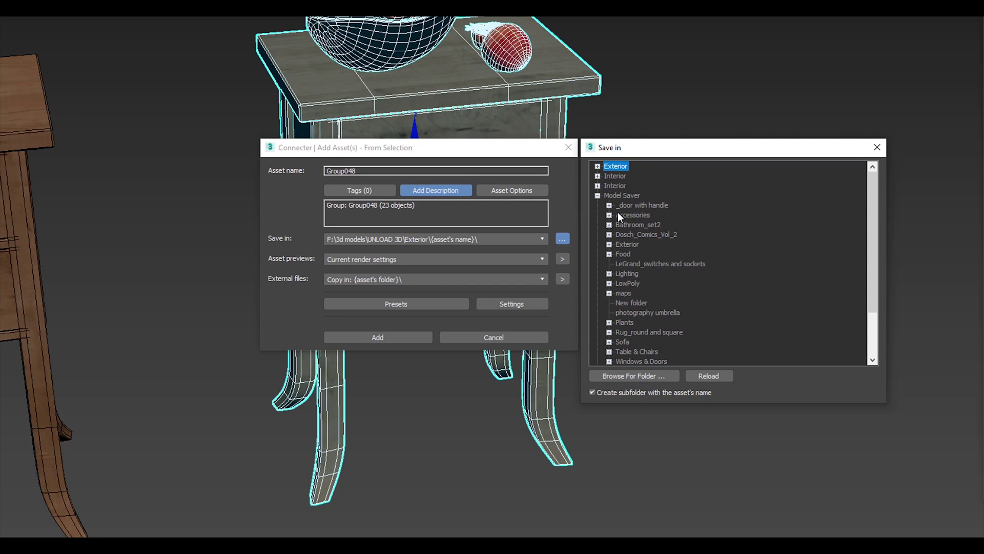
left_click(609, 216)
left_click(634, 215)
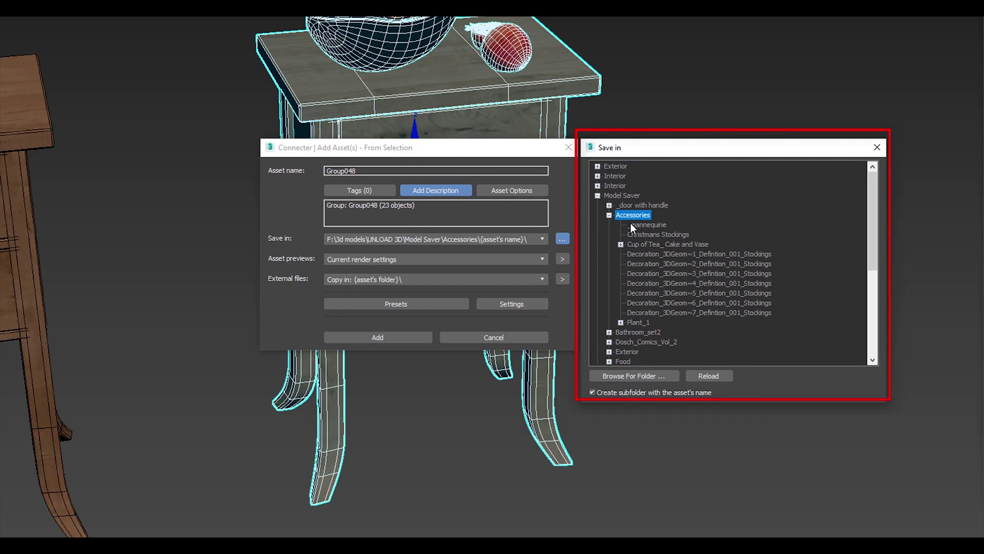
- Name the asset "Side table" and assign it the Accessories tag
left_click_drag(361, 171, 311, 180)
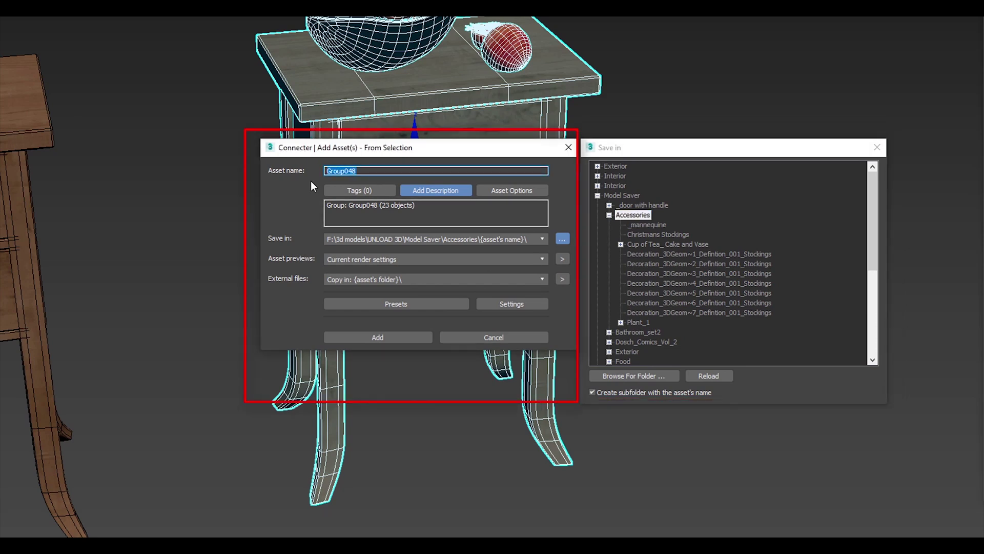
type("Side table")
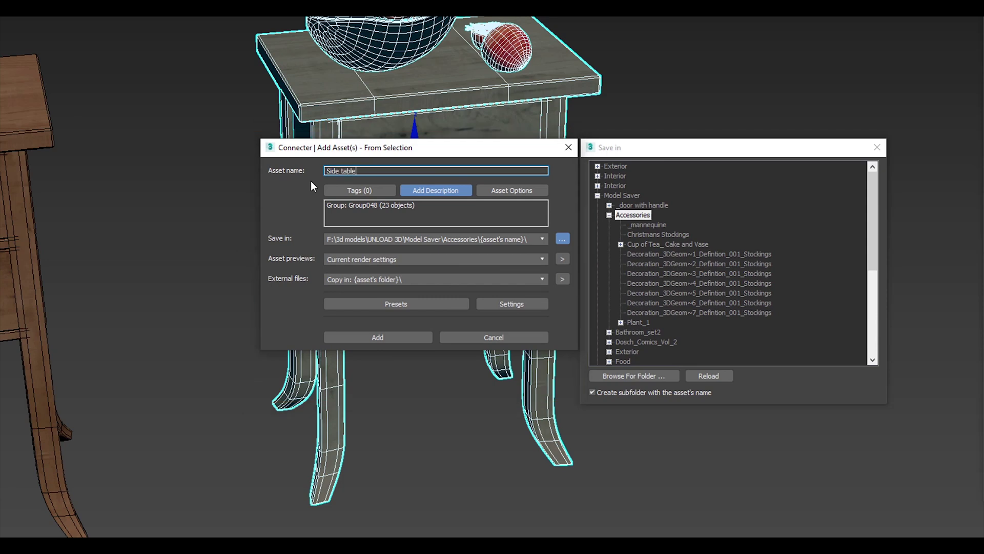
left_click(340, 186)
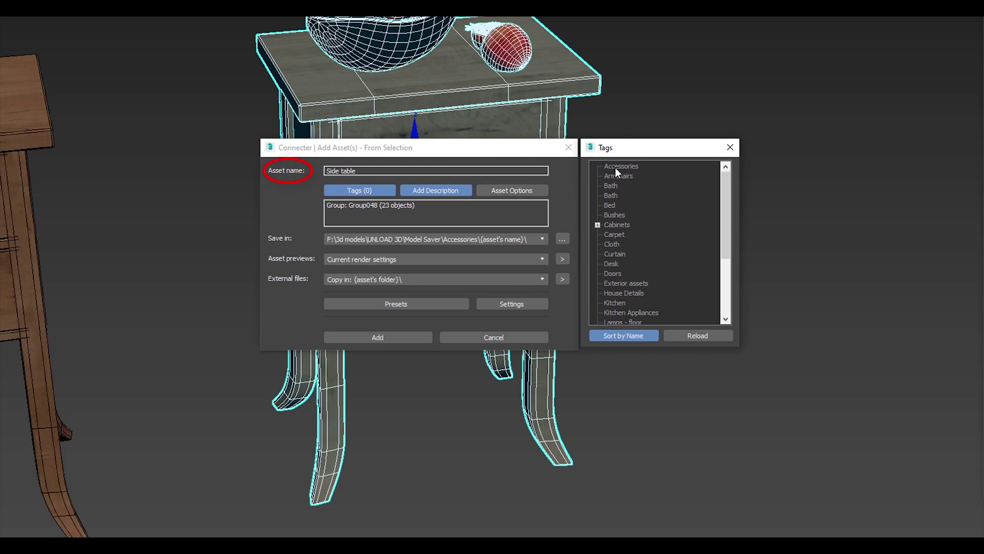
left_click(615, 167)
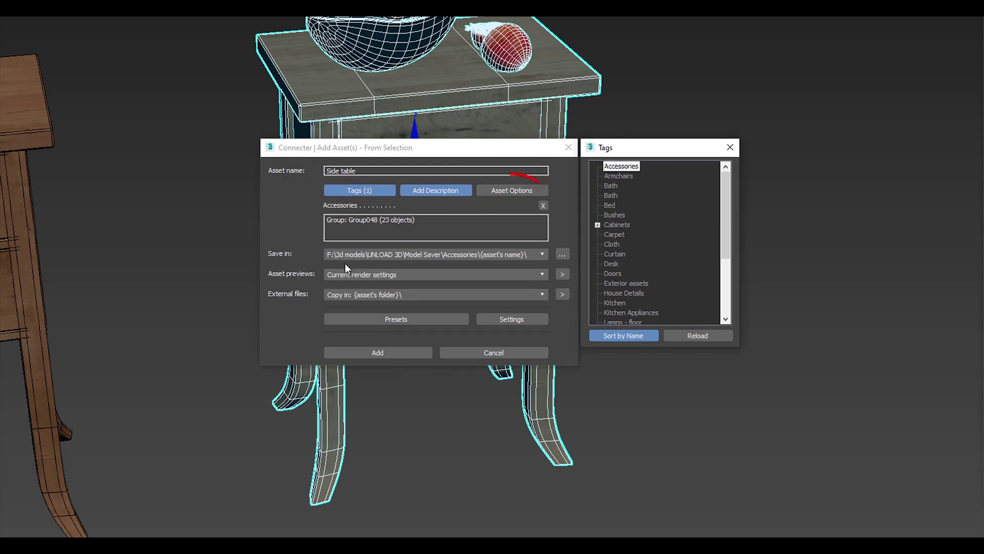
- Enable adding the asset to the default layer and ignoring hidden objects in the asset options
left_click(510, 194)
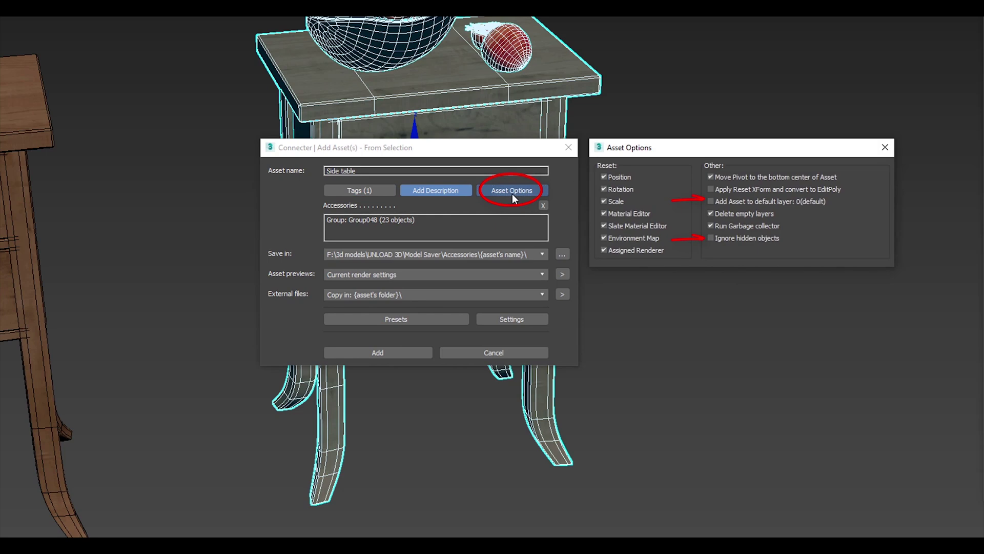
left_click(809, 200)
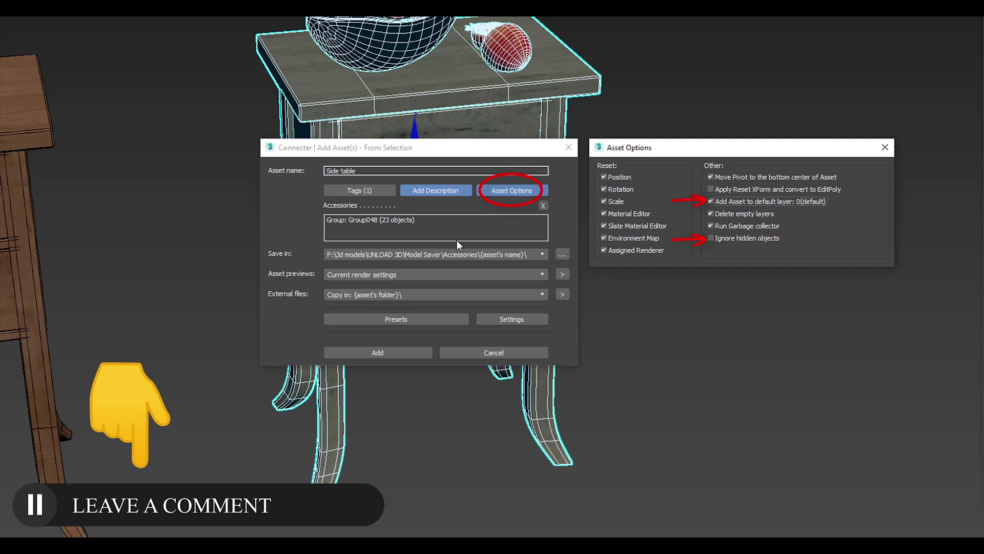
left_click(734, 238)
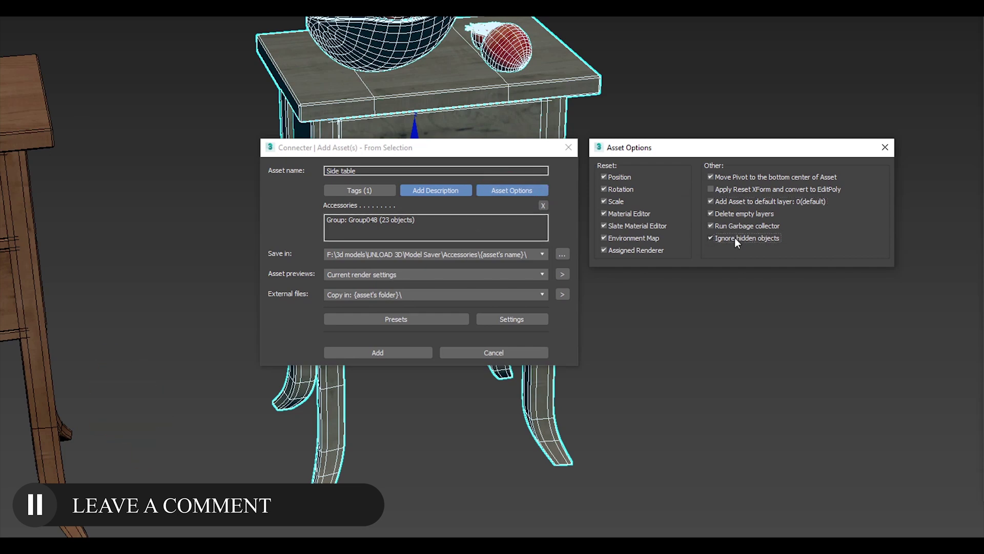
left_click(878, 146)
- Review the preview source options, leaving asset previews on Current render settings and taken from the current view
left_click(514, 274)
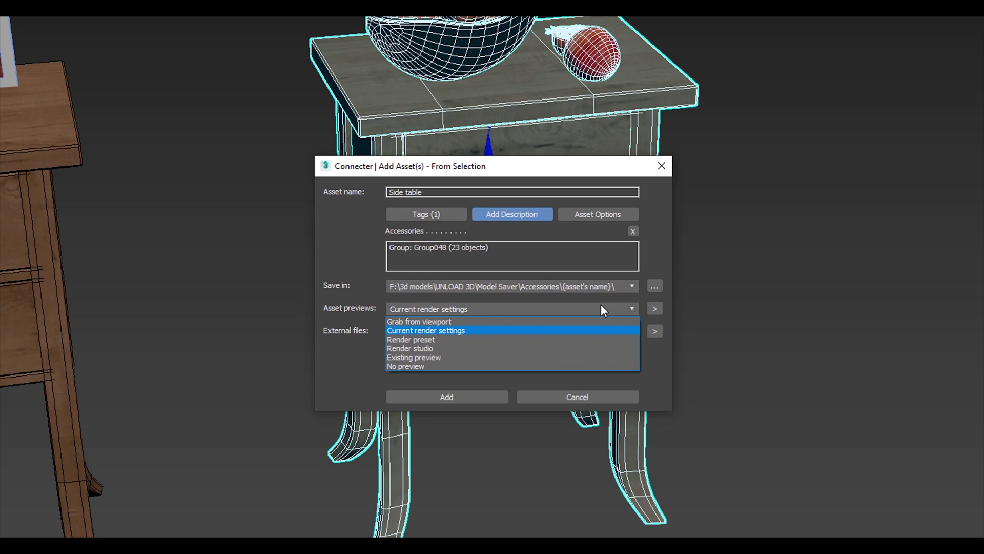
left_click(423, 321)
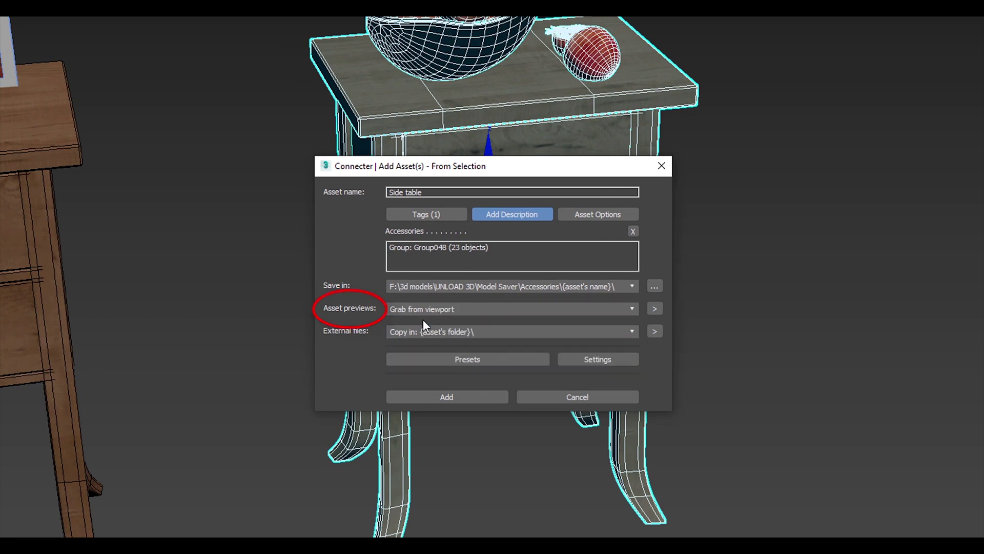
left_click(421, 310)
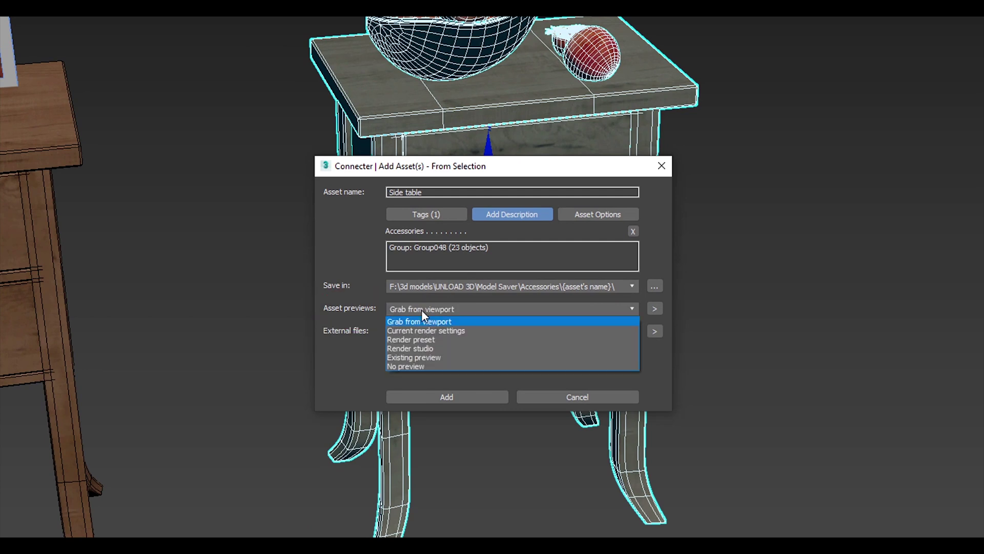
left_click(413, 352)
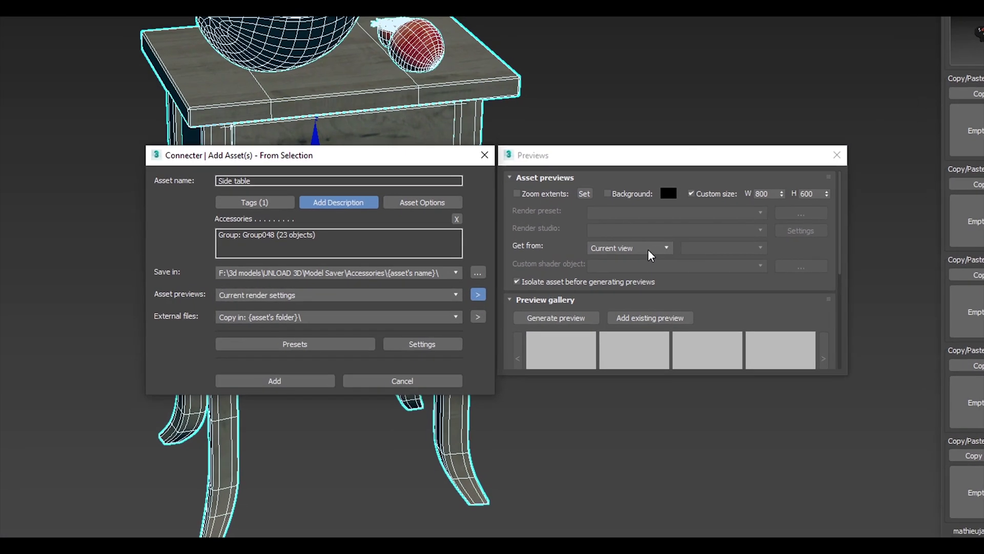
left_click(672, 262)
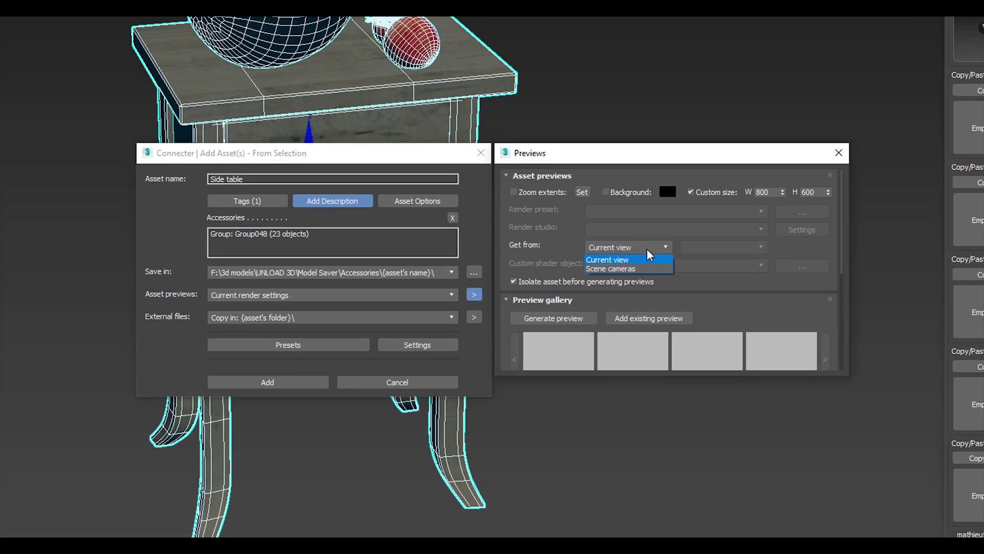
left_click(672, 262)
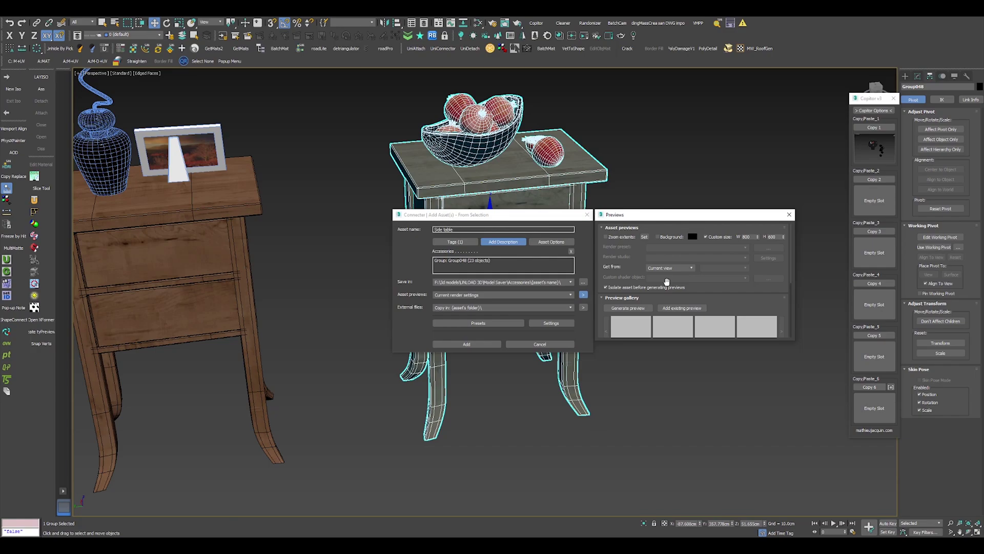
- Generate a preview image for the Side table asset, add the asset to the library, and clear the selection
left_click(553, 318)
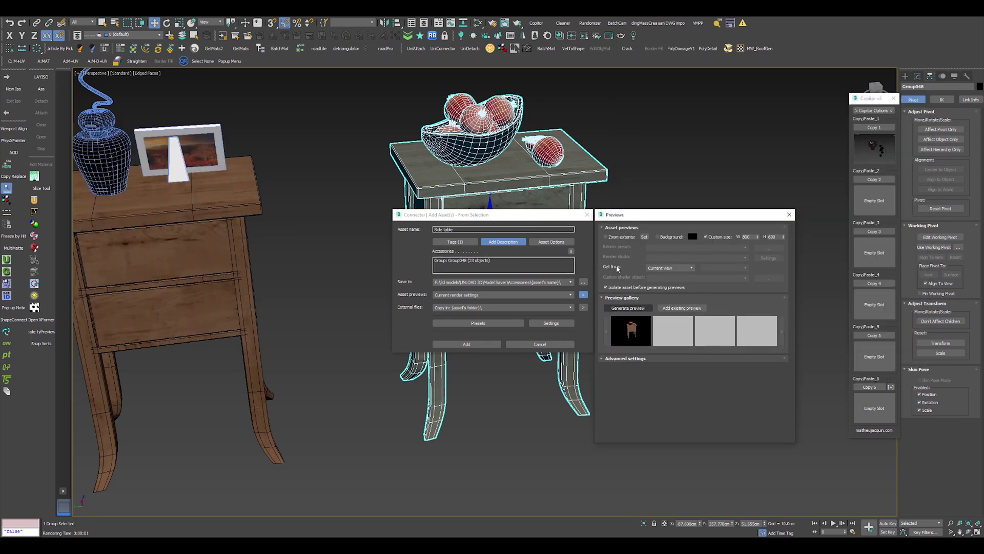
left_click(478, 343)
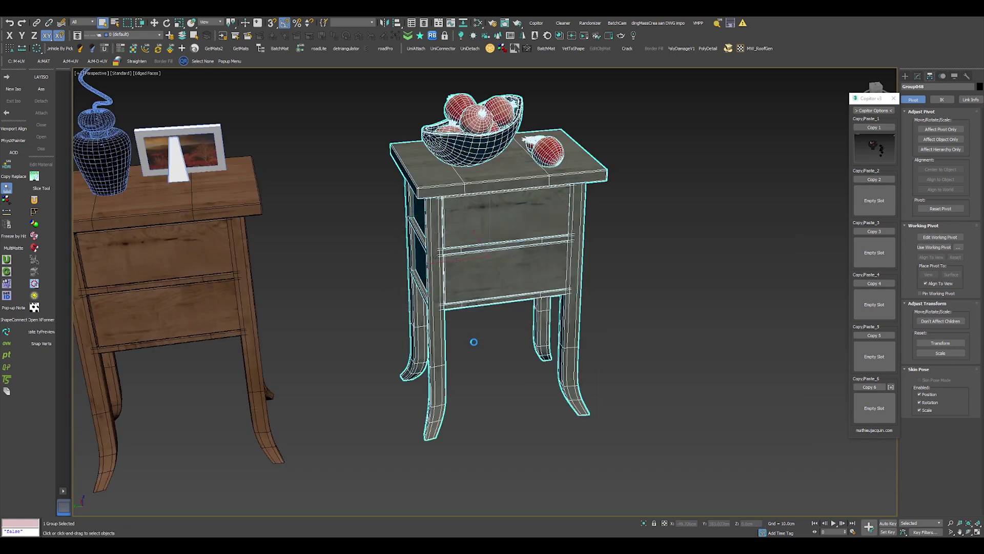
left_click(593, 299)
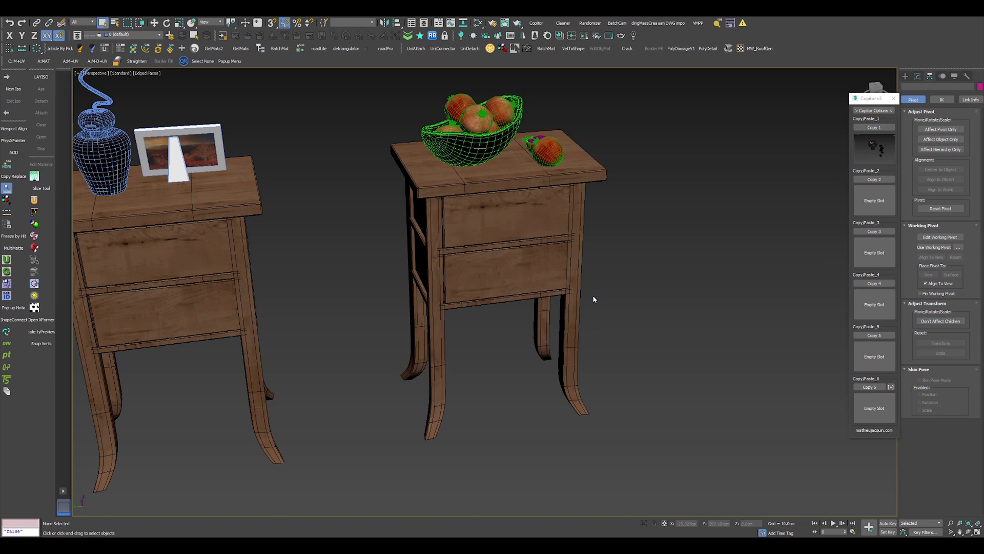
- Switch to Connecter and browse the Side table folder inside Model Saver's Accessories folder
scroll(593, 299, "down", 7)
middle_click_drag(666, 300, 563, 241)
scroll(562, 216, "up", 4)
key("alt+Tab")
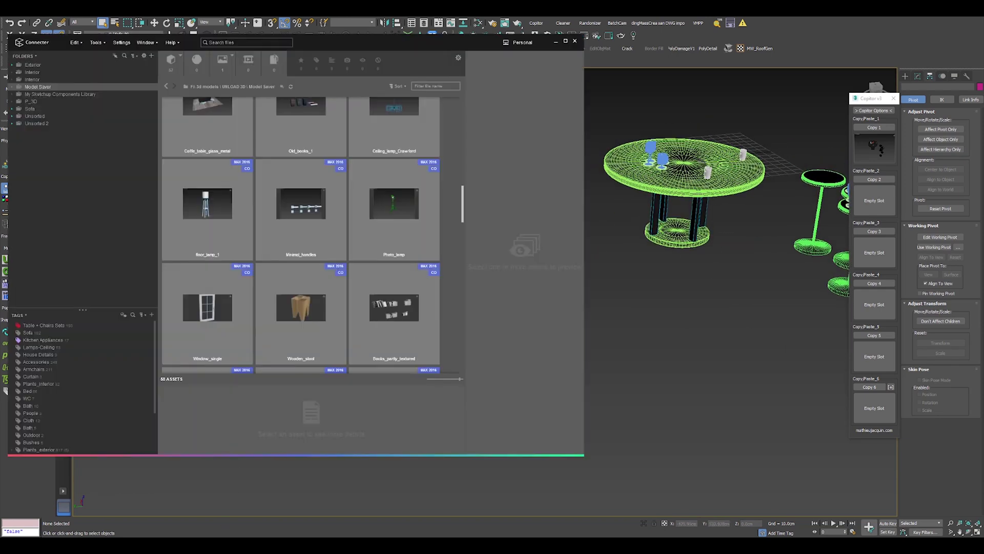
left_click(12, 88)
left_click(19, 102)
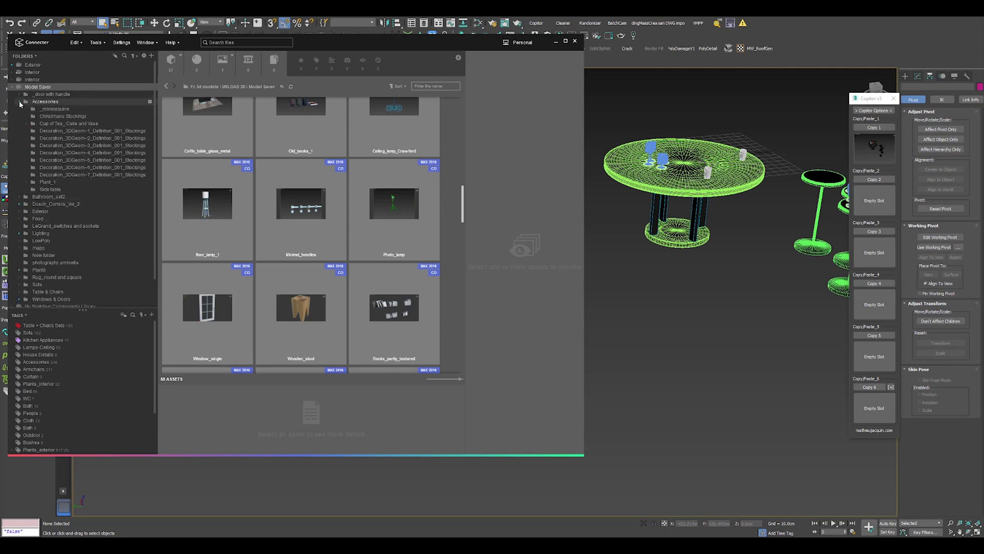
left_click(45, 190)
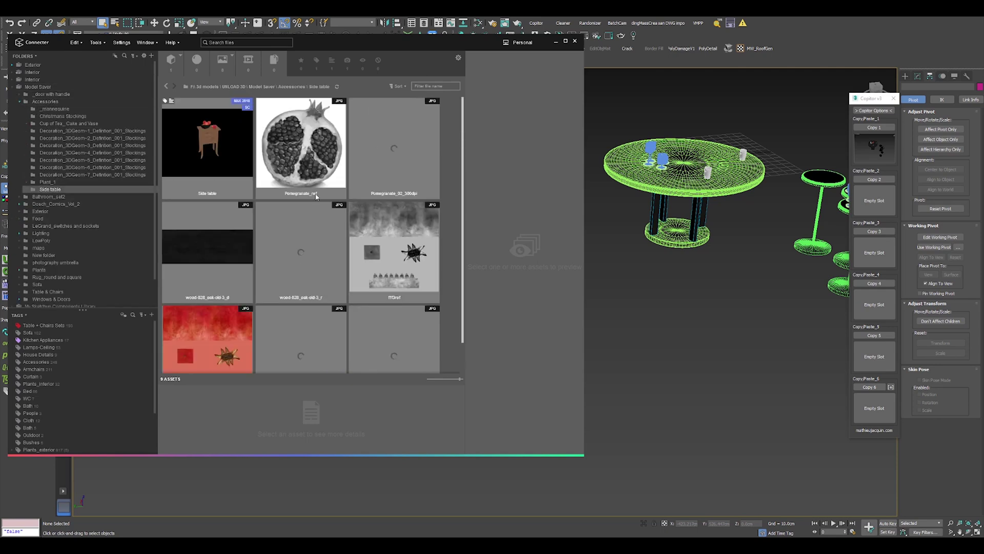
scroll(317, 196, "down", 1)
scroll(316, 195, "up", 1)
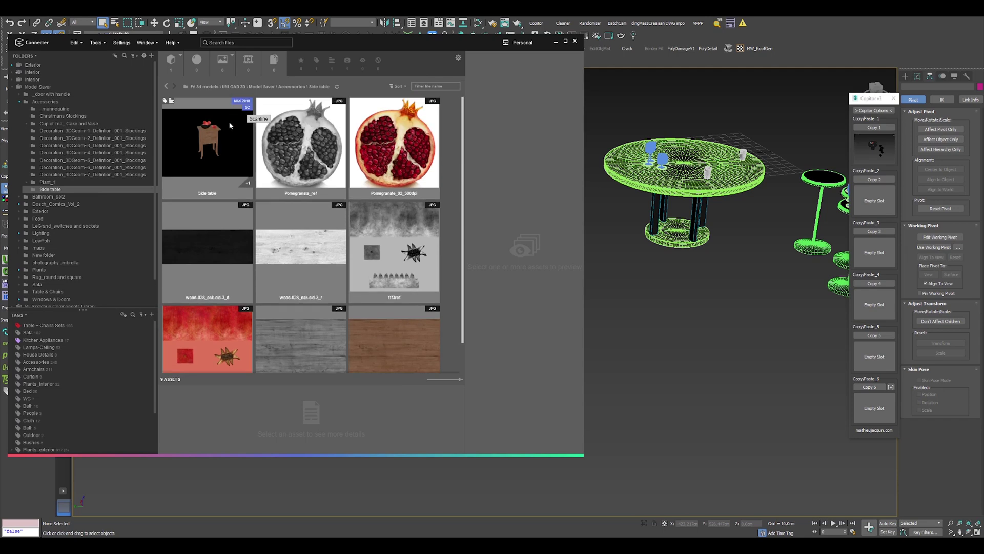
- Merge the Side table asset into the scene, auto-renaming the duplicate material, and place it beside the original pomegranate side table
left_click_drag(202, 147, 678, 305)
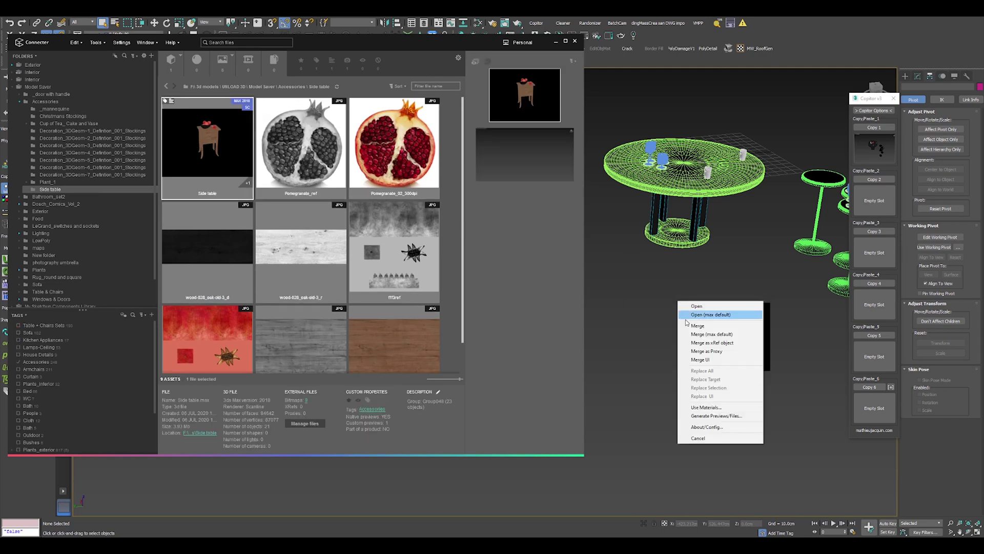
left_click(690, 328)
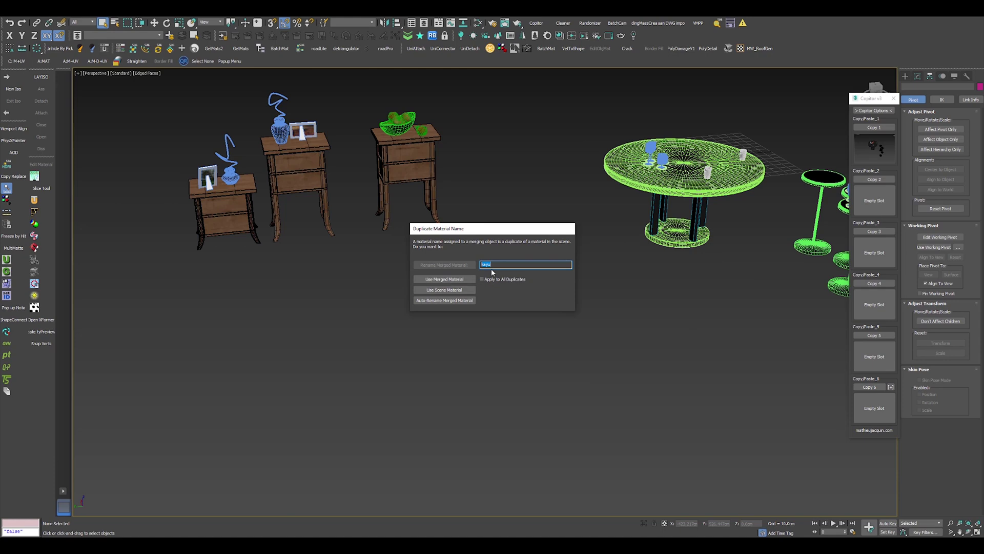
left_click(467, 301)
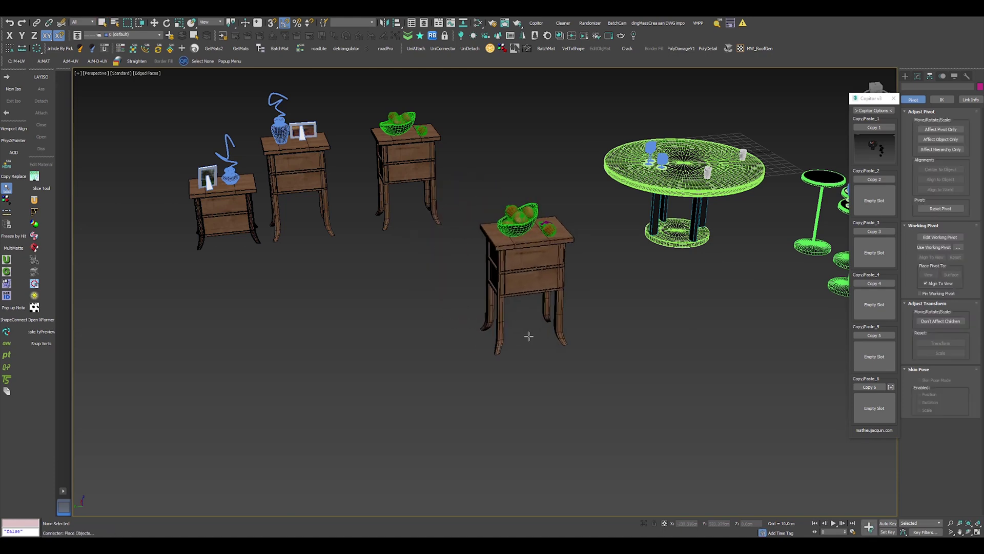
left_click_drag(467, 221, 481, 213)
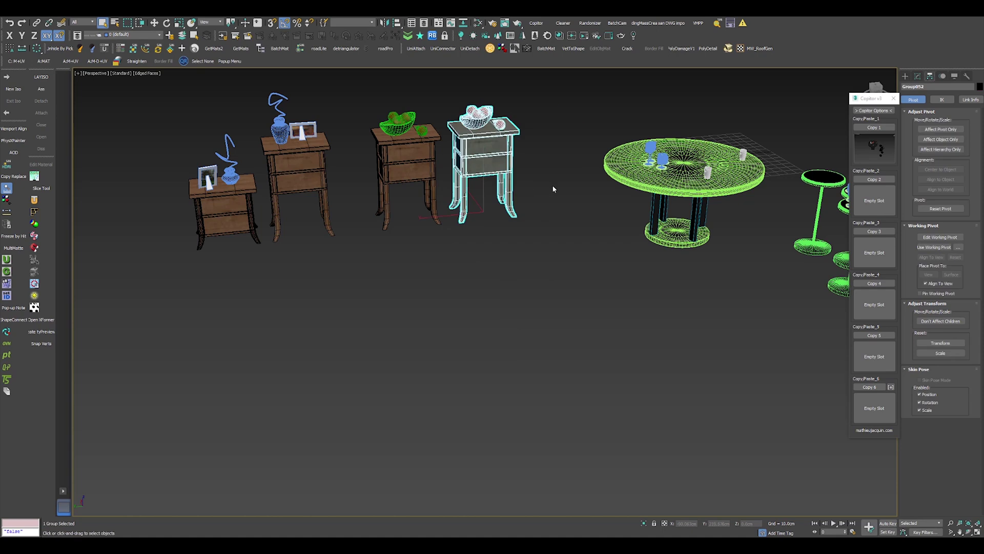
- Turn off edged faces in the viewport and compare the merged side table with the original
scroll(449, 84, "up", 5)
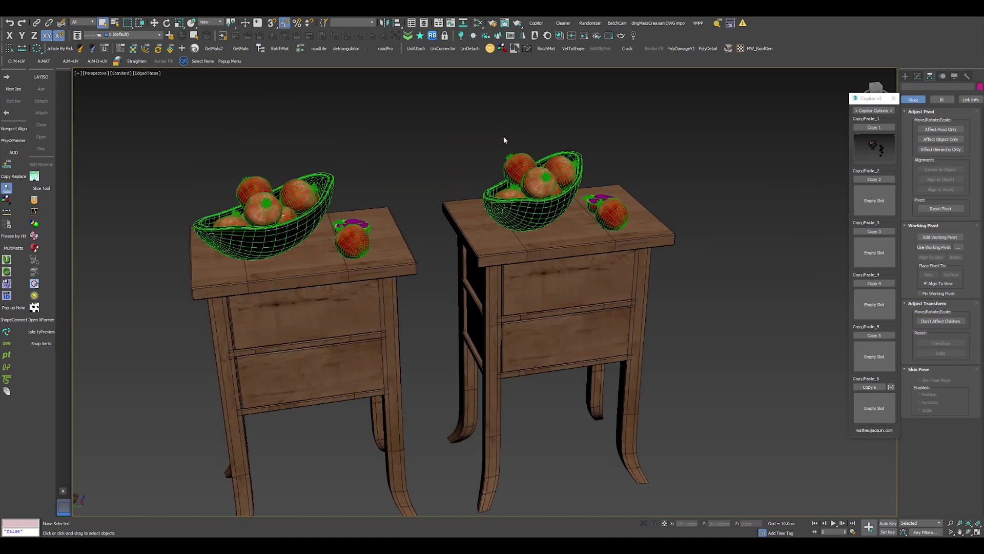
key("F4")
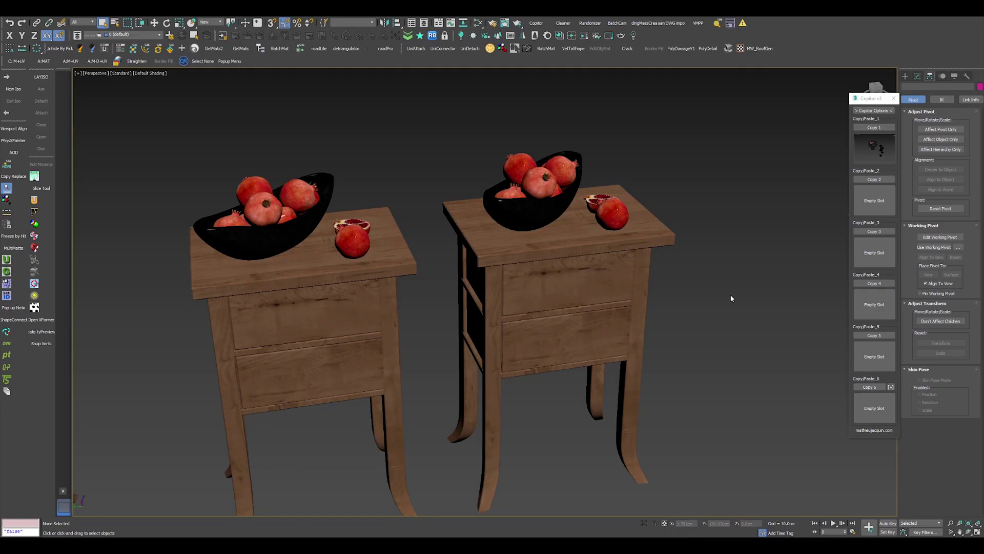
scroll(512, 334, "down", 5)
scroll(611, 369, "down", 2)
middle_click_drag(610, 369, 552, 347)
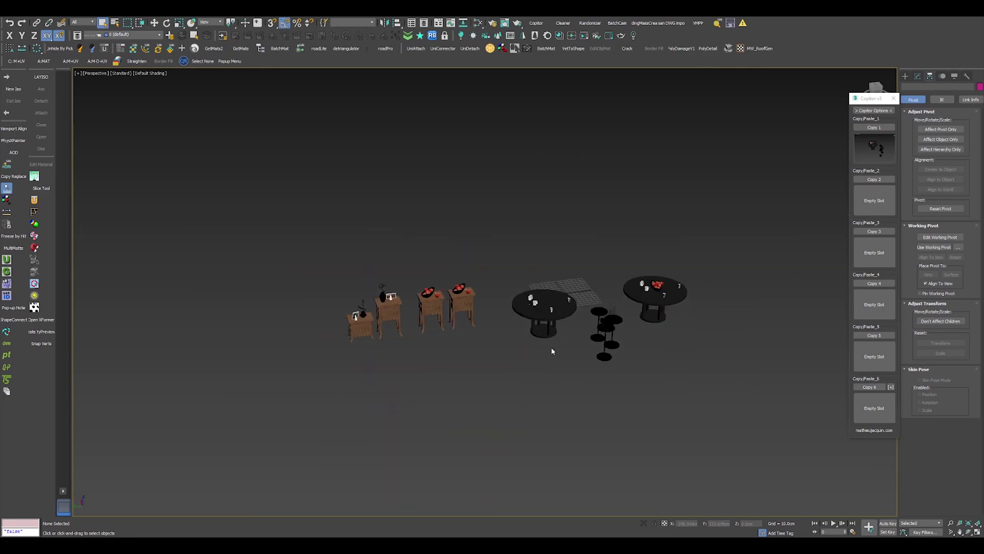
scroll(552, 347, "up", 4)
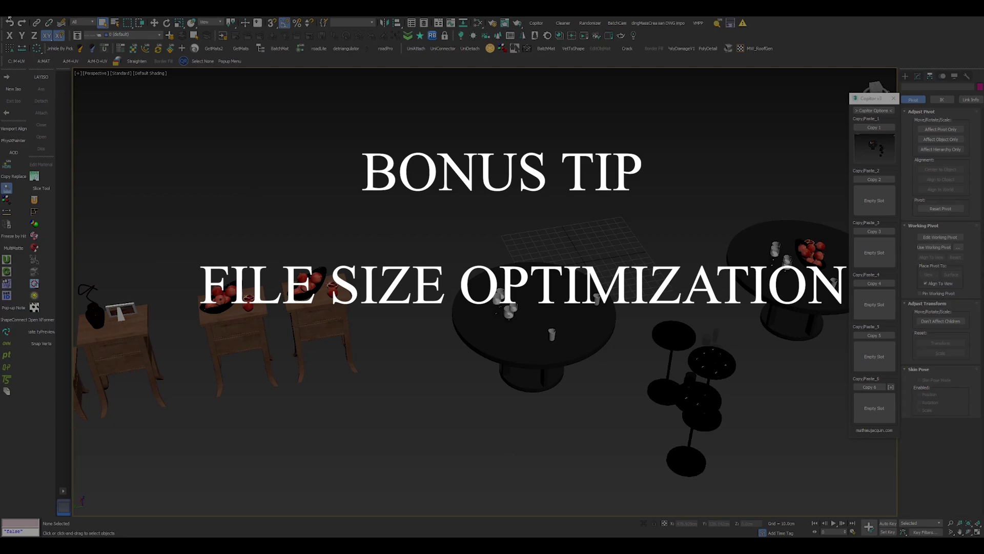
- Save the scene as "Table with props-file size.max" in the scenes folder
left_click(10, 13)
left_click(18, 83)
left_click(75, 61)
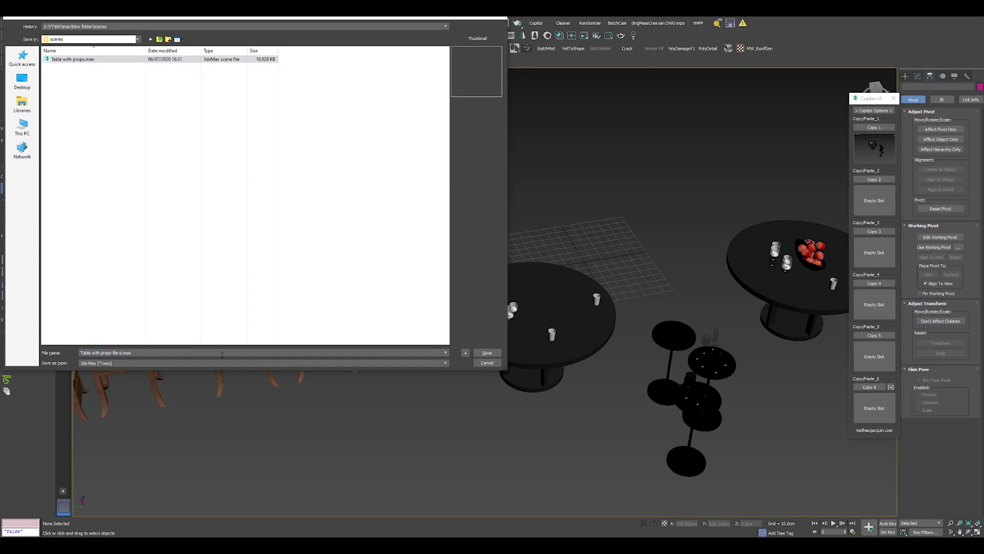
key("Return")
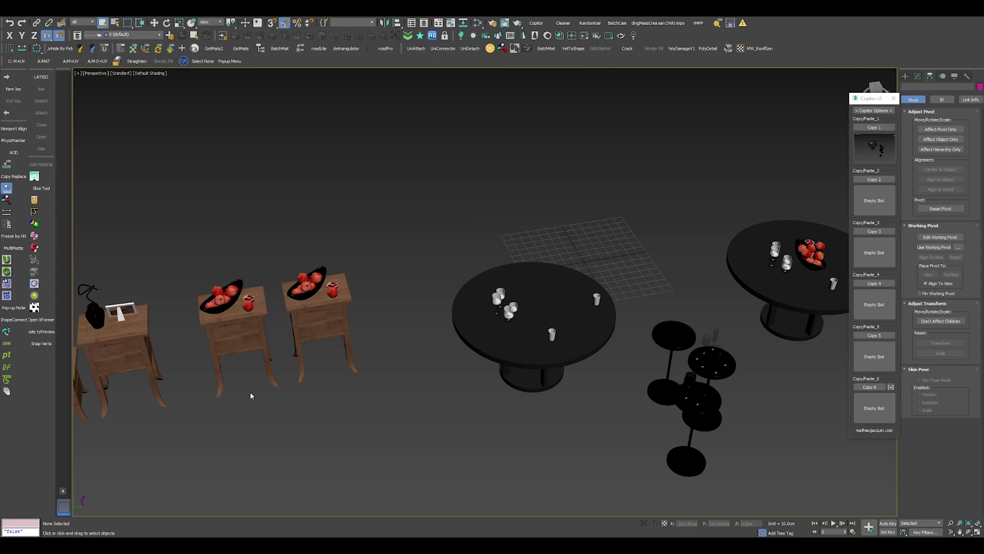
- Check the saved scene's file size in the scenes folder without saving again
left_click(8, 15)
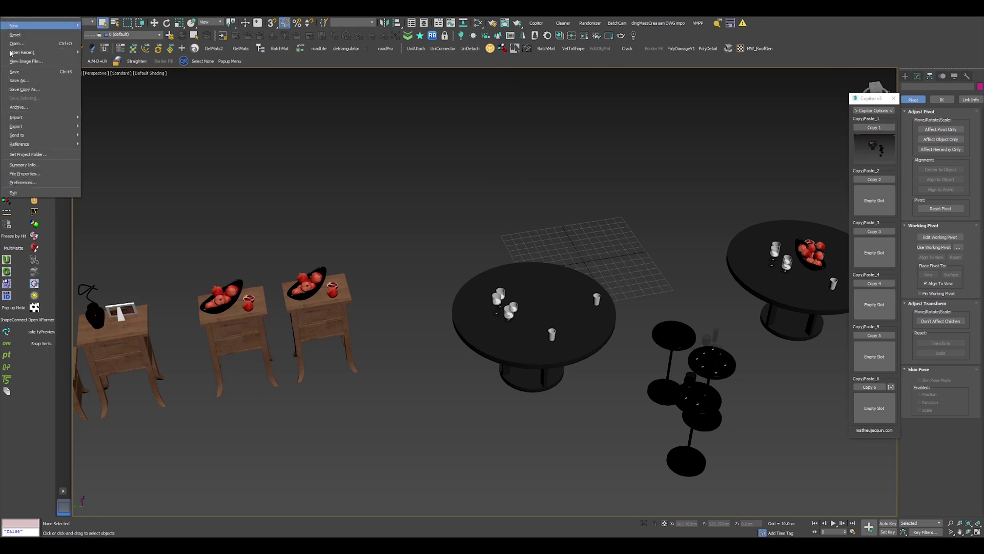
left_click(12, 83)
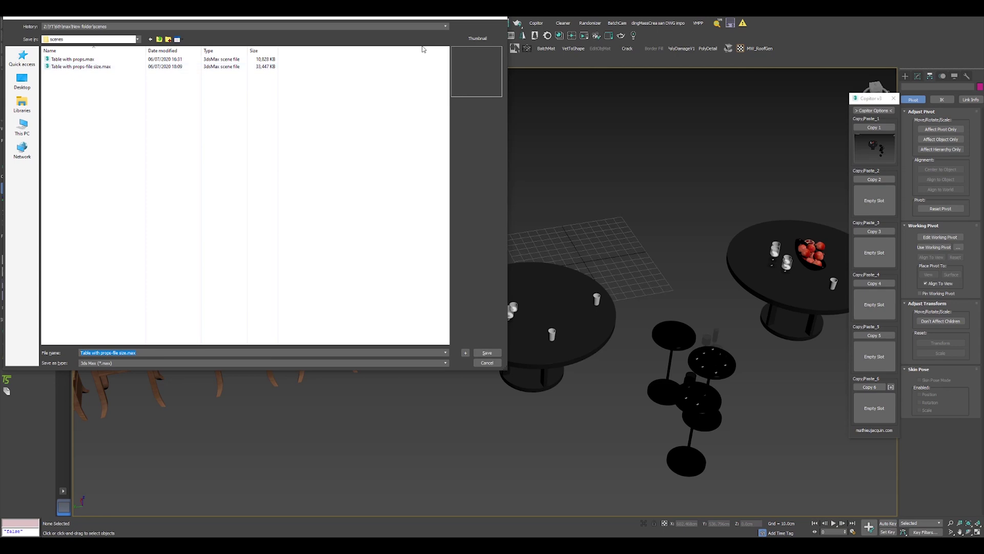
left_click(501, 18)
- Delete the round table near the grid with its glasses, the multi-disc stand, and all side tables except the merged one
scroll(537, 248, "down", 5)
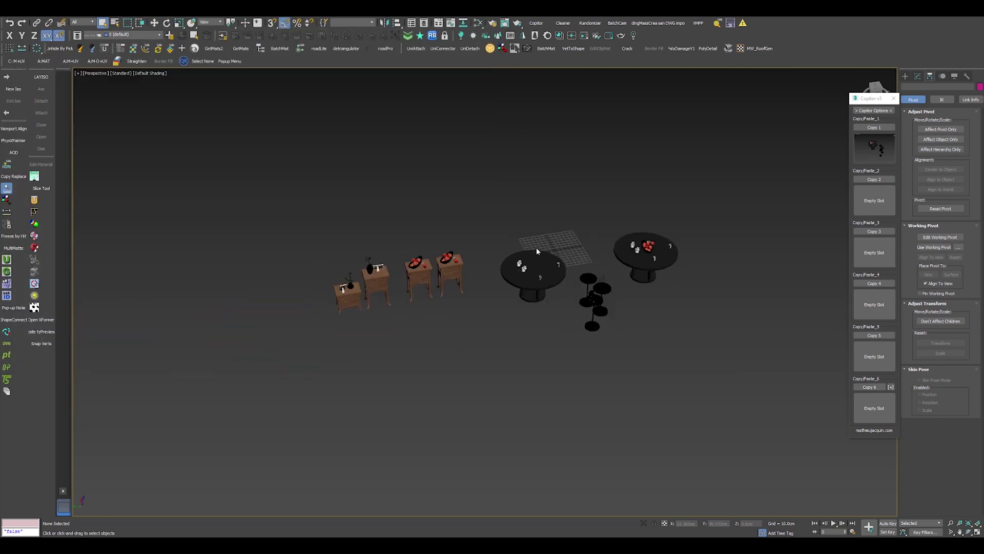
scroll(556, 274, "up", 3)
left_click(547, 257)
key("Delete")
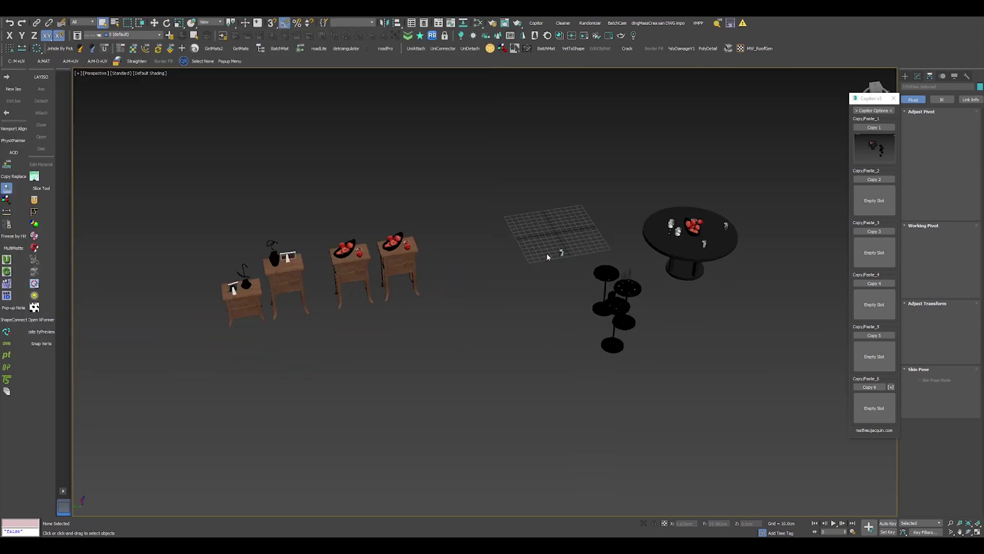
left_click(562, 252)
left_click_drag(617, 350, 566, 292)
key("Delete")
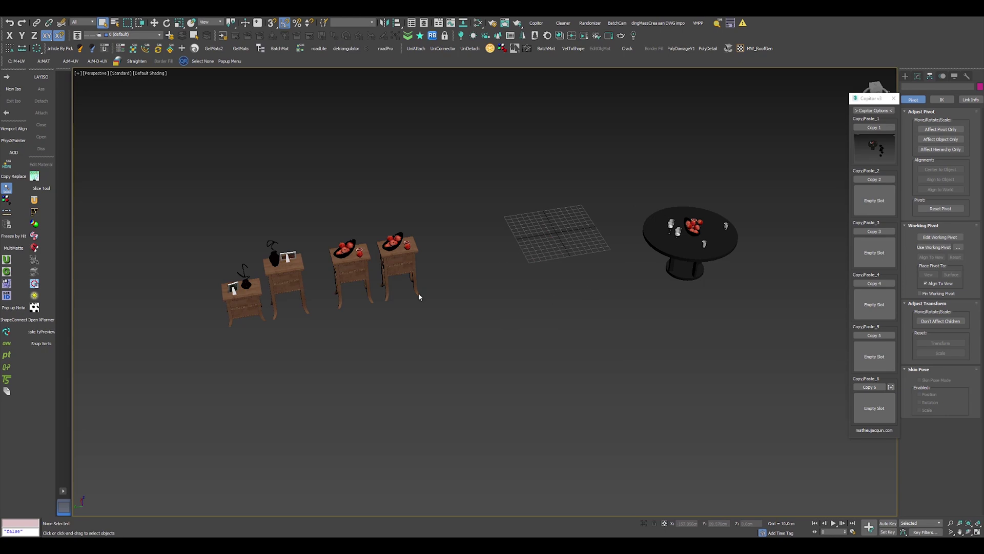
left_click_drag(333, 304, 361, 333)
key("Delete")
- Move the remaining round table with all its props next to the side table, frame it, and clear the selection
left_click_drag(629, 169, 754, 289)
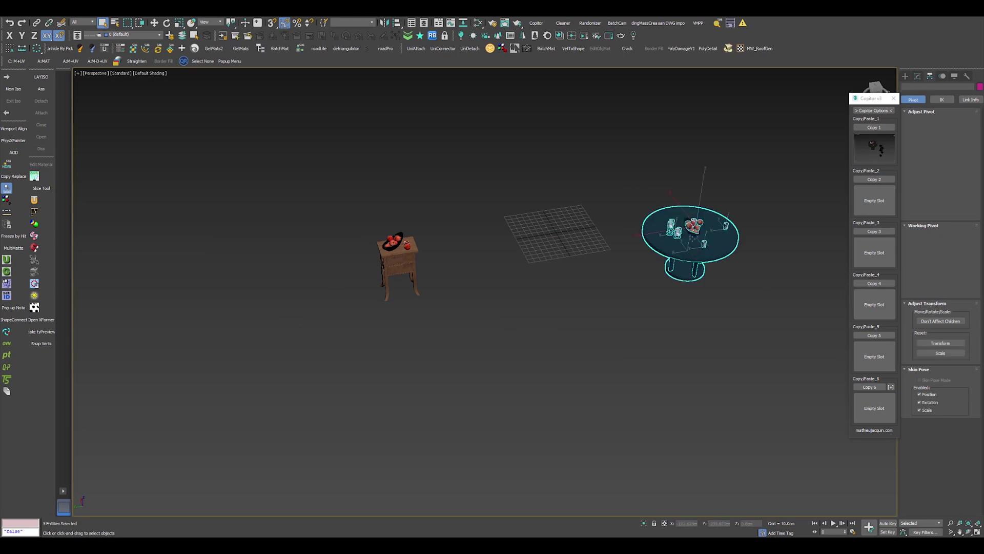
key("w")
left_click_drag(665, 225, 457, 278)
key("z")
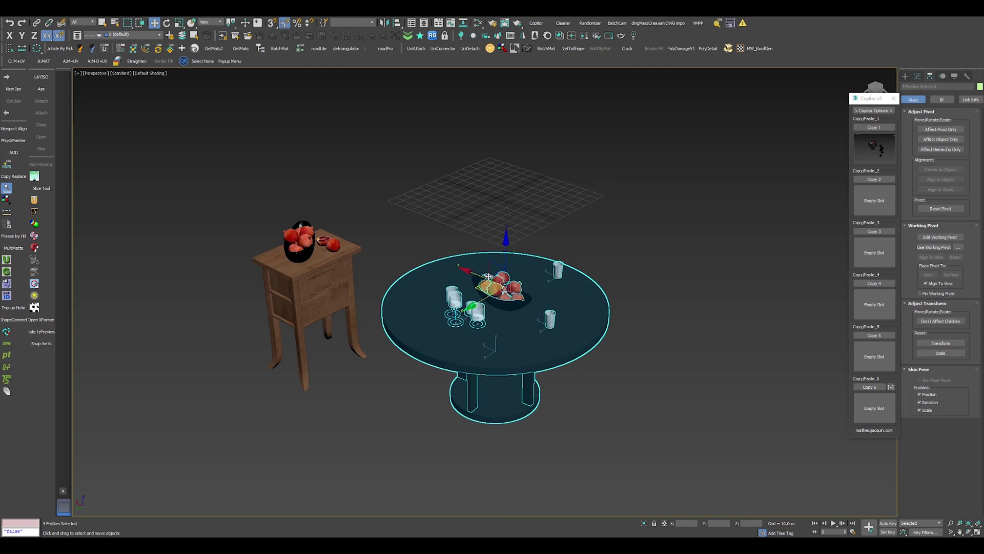
left_click(439, 197)
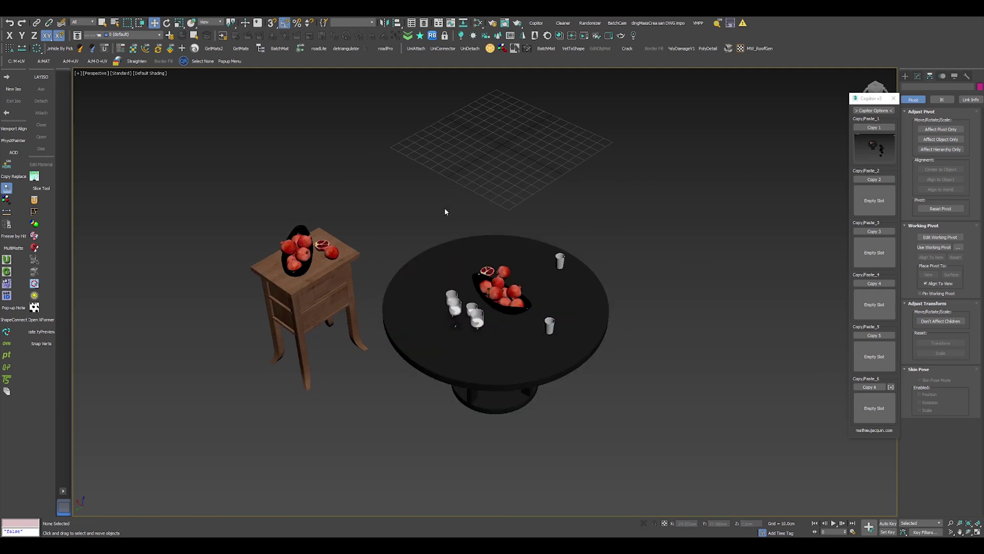
- Save the reduced scene and check its file size in the scenes folder without saving it under another name
left_click(8, 17)
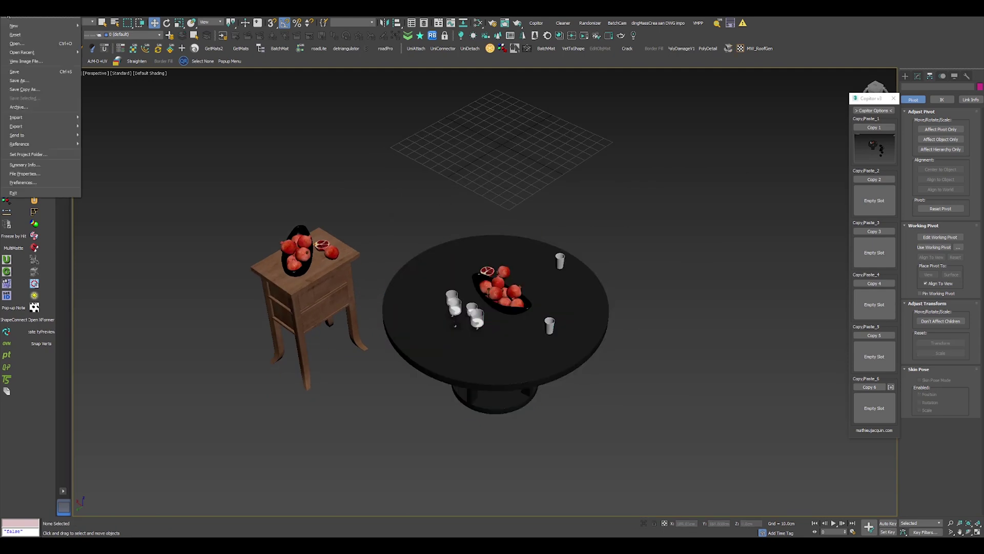
left_click(13, 72)
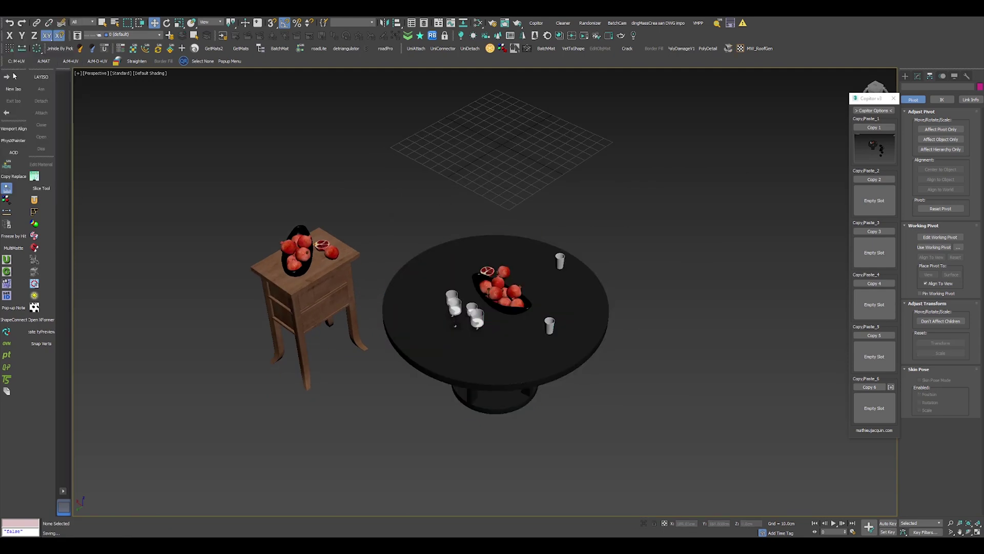
left_click(8, 17)
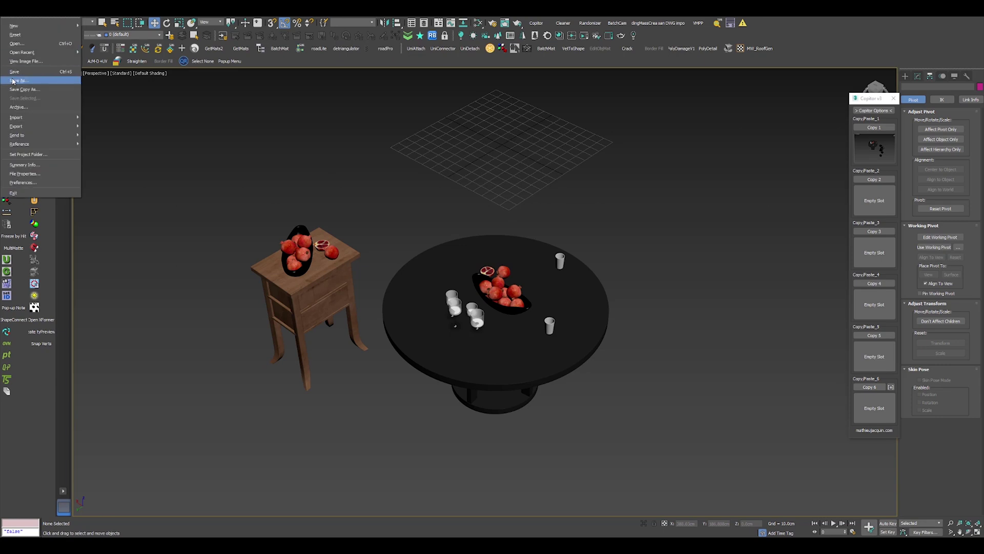
left_click(18, 80)
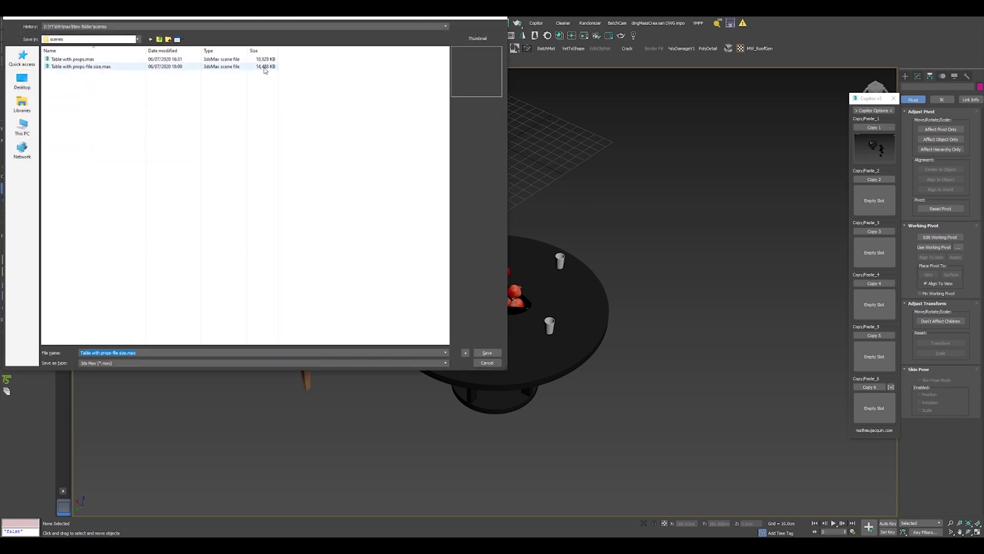
key("Escape")
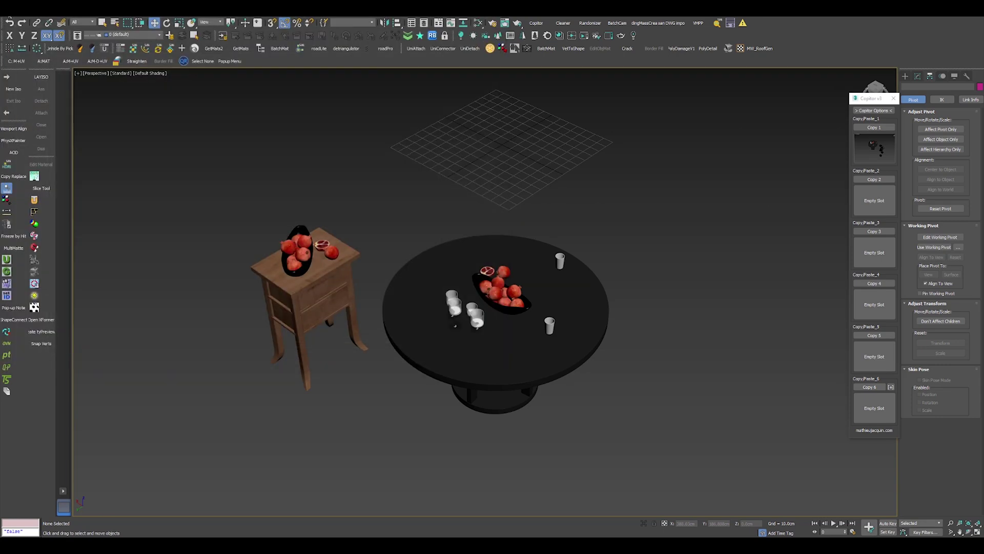
left_click_drag(198, 129, 706, 459)
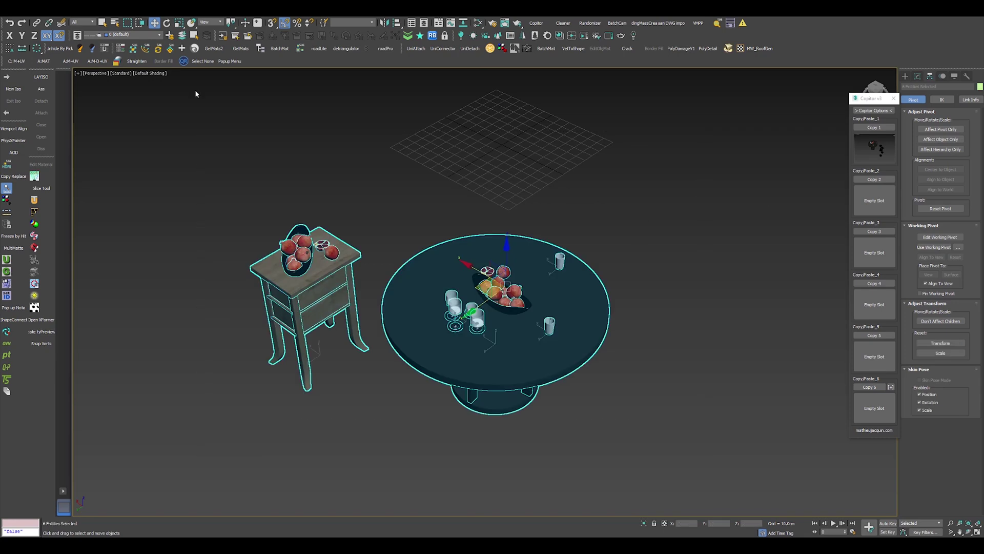
left_click(7, 19)
key("Escape")
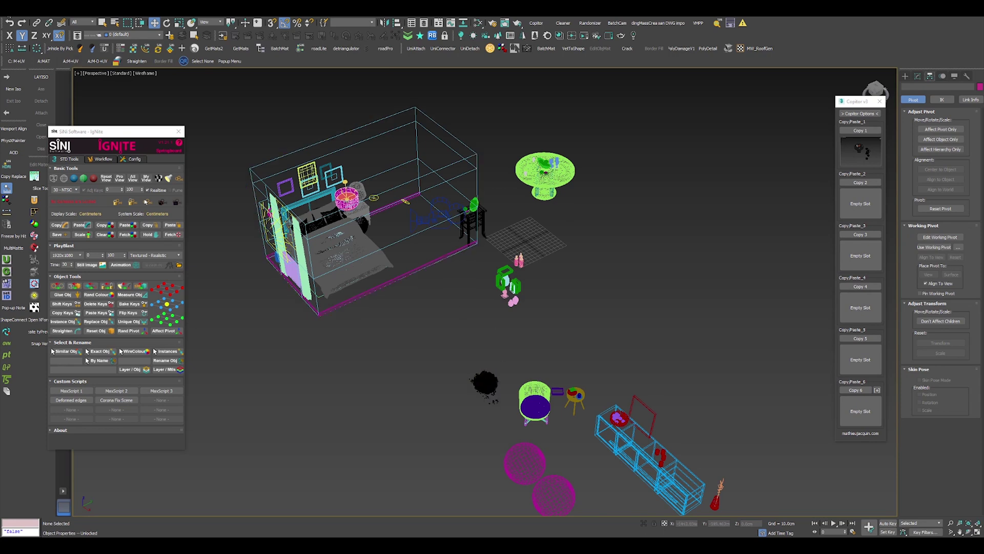
- Save the scene containing the bedroom and extra furniture, and check its file size in the scenes folder without saving again
left_click(7, 17)
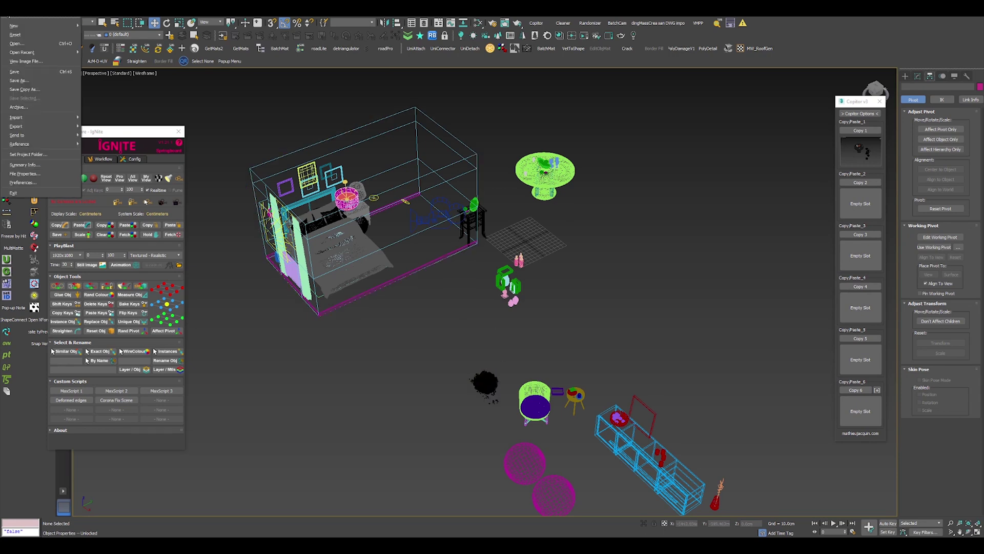
left_click(14, 72)
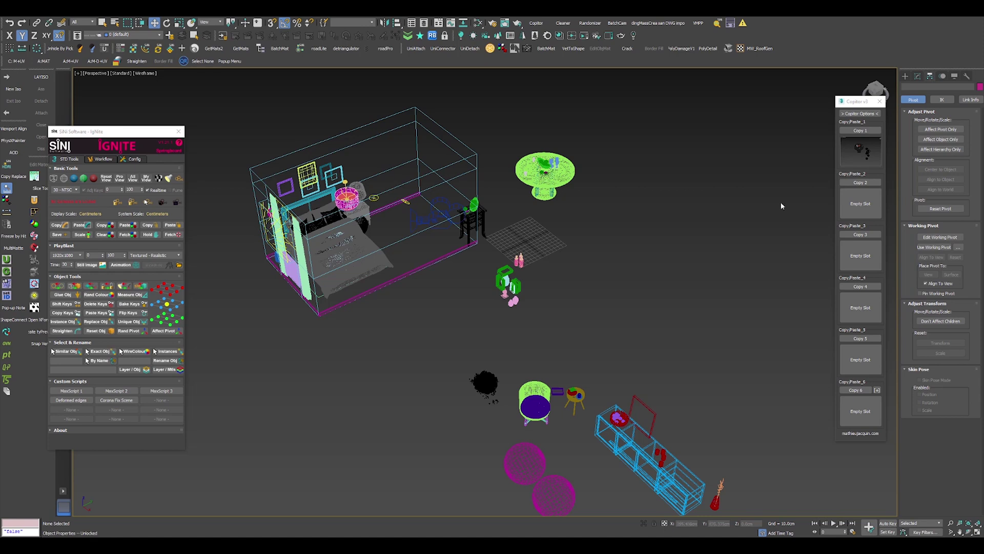
left_click(8, 13)
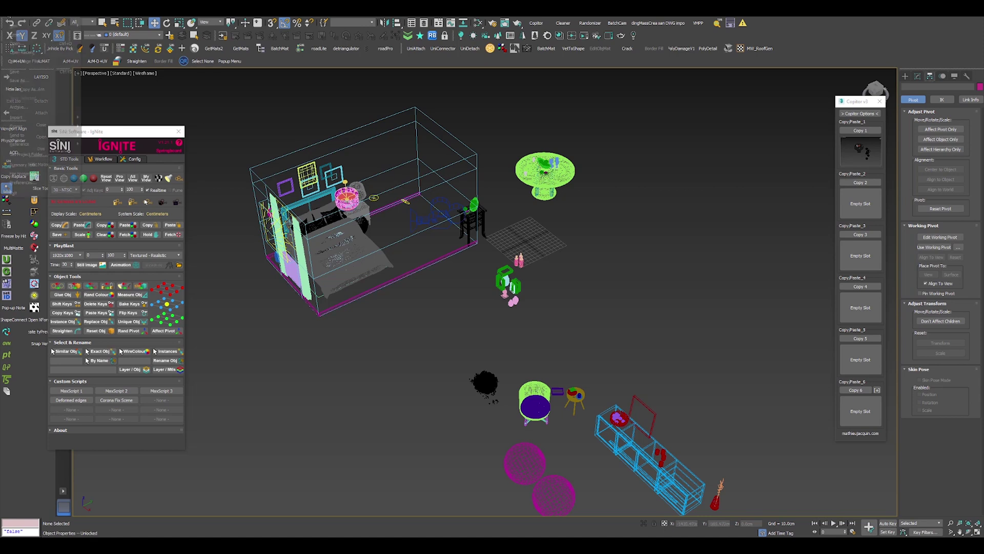
left_click(20, 79)
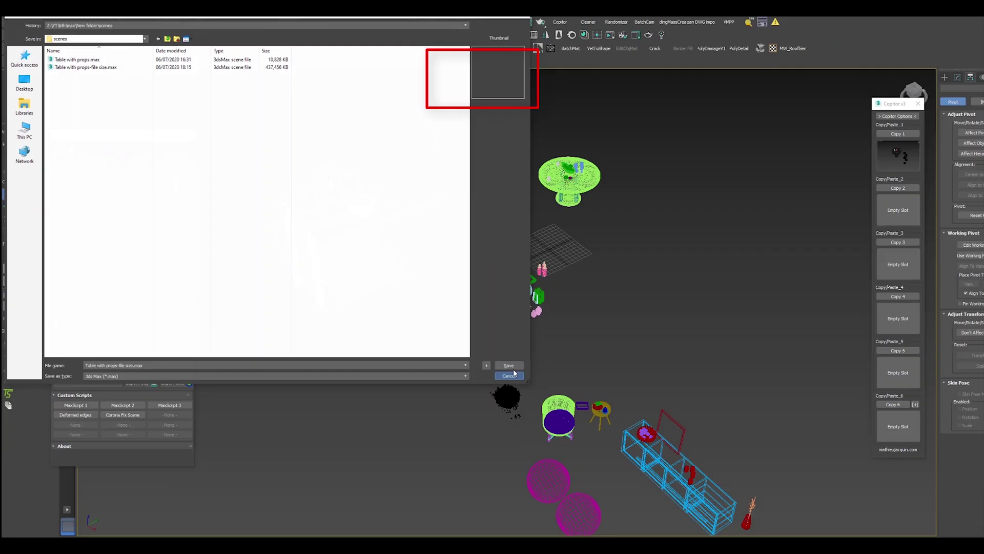
left_click(510, 375)
- Delete the bedroom and all extra furniture, keeping only the round table and side table with their props
middle_click_drag(500, 285, 546, 357, "alt")
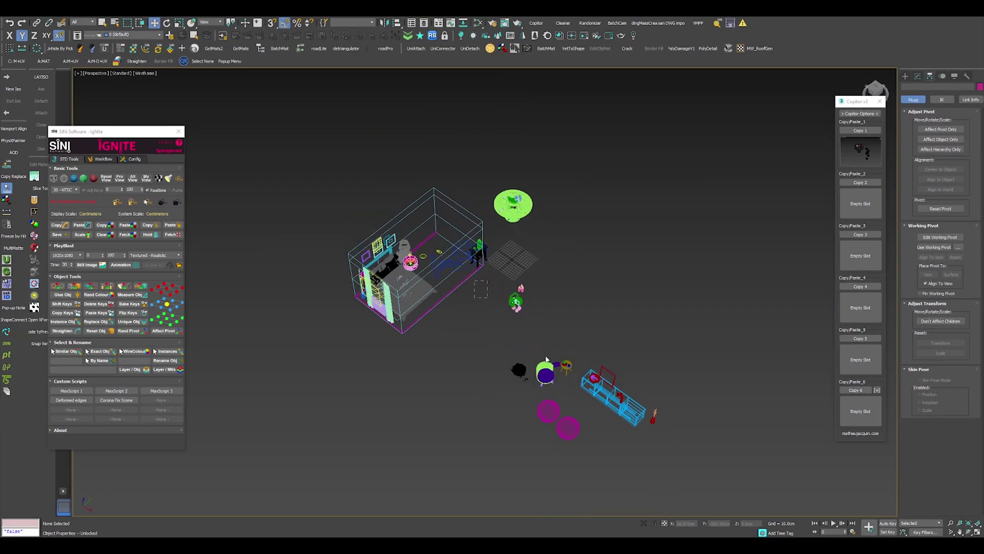
left_click_drag(472, 279, 684, 464)
key("Delete")
left_click_drag(296, 194, 452, 347)
key("Delete")
- Move the side table with its props near the round table, display the viewport shaded, and select the round table
left_click(486, 245)
scroll(493, 243, "up", 3)
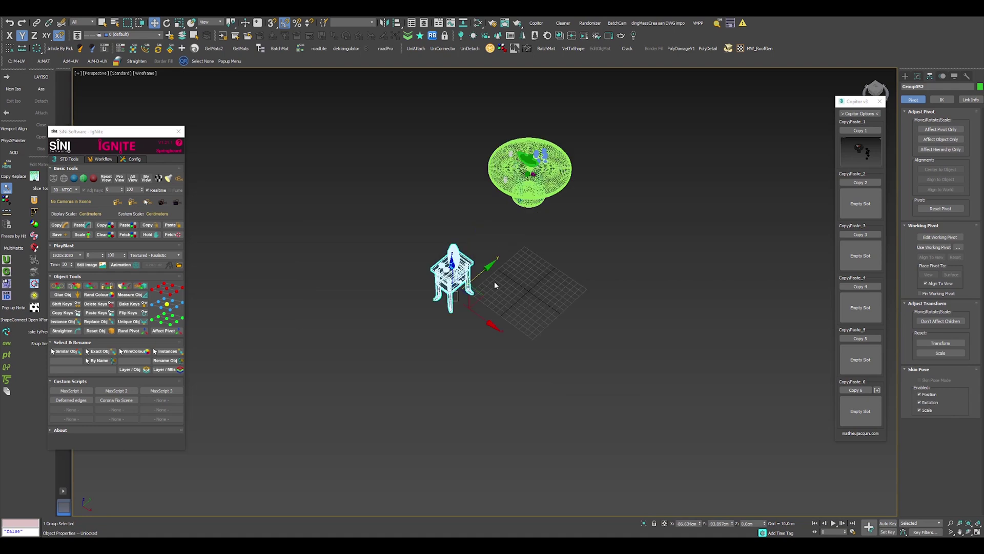
left_click_drag(474, 295, 497, 241)
scroll(508, 241, "up", 4)
key("F3")
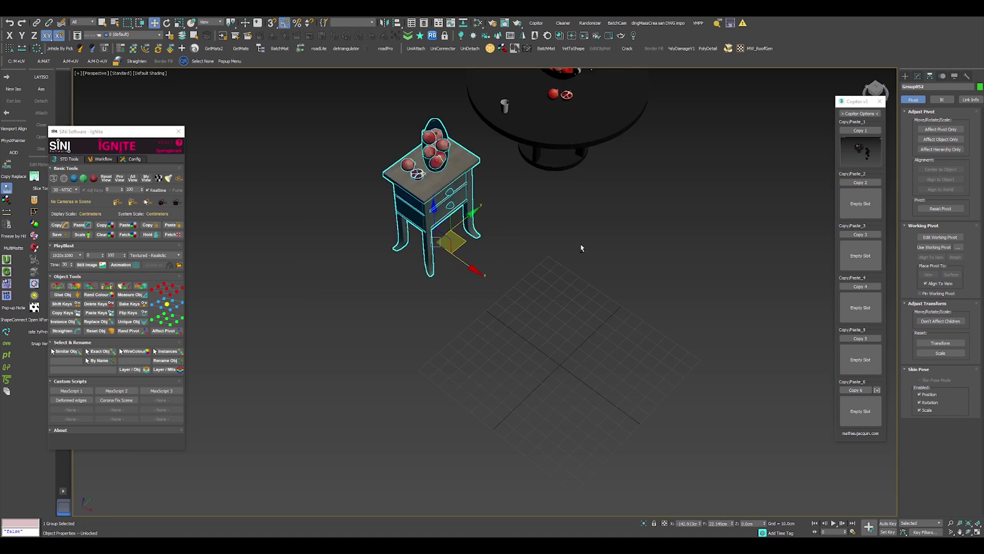
mouse_move(581, 248)
middle_mouse_down("alt")
mouse_move(574, 235)
mouse_move(570, 257)
middle_mouse_up("alt")
left_click(569, 260)
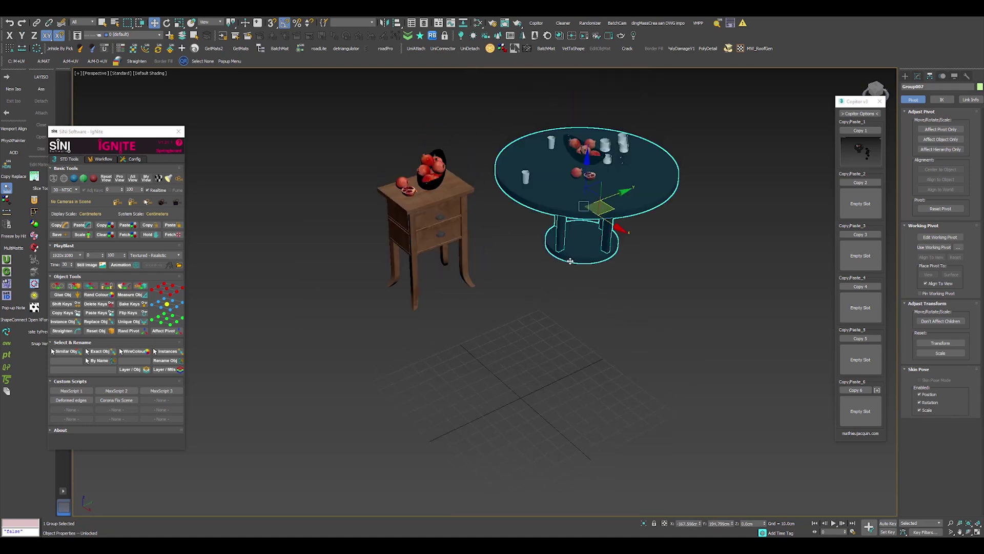
- Save the scene containing only the two tables, and check its file size in the scenes folder without saving again
left_click(12, 19)
left_click(29, 74)
left_click(11, 17)
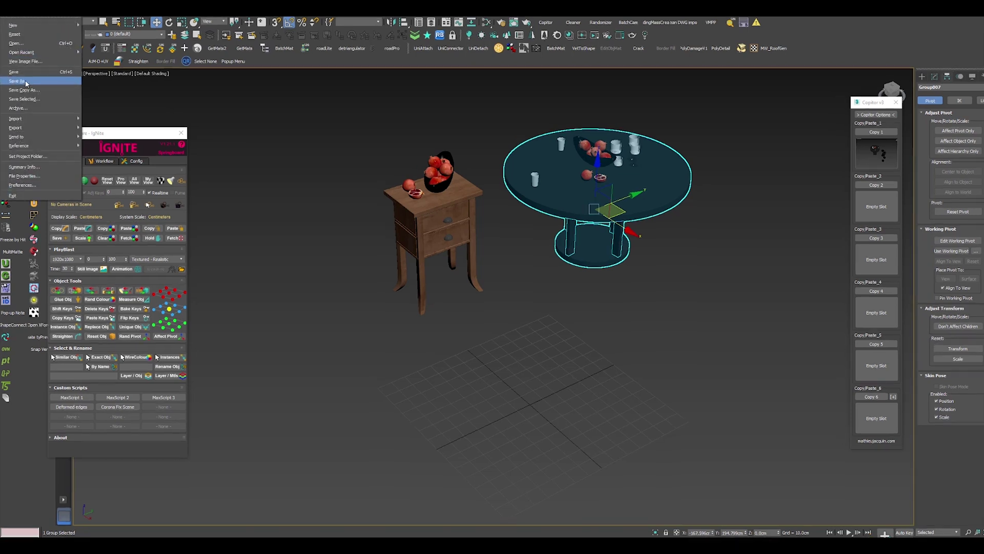
left_click(26, 81)
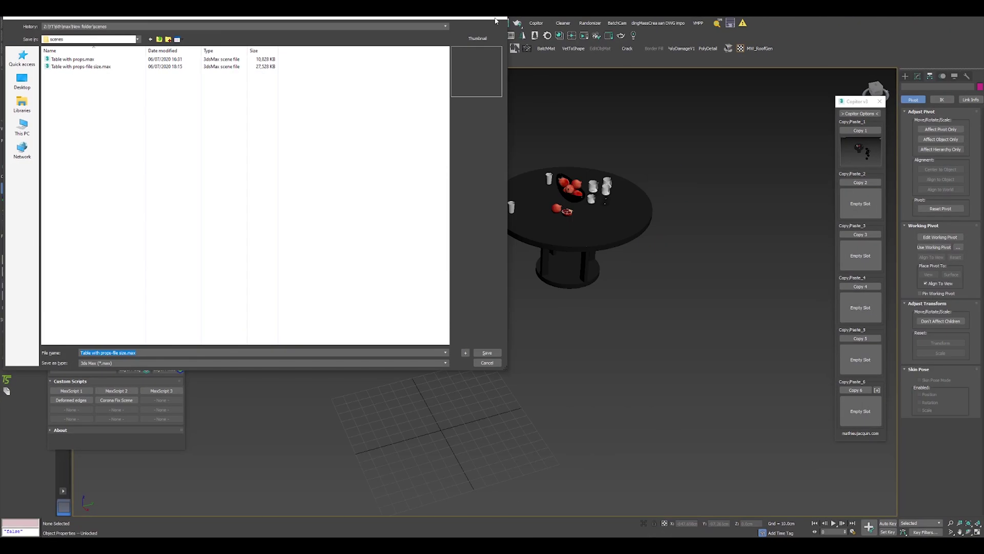
left_click(499, 18)
- Save only the selected tables and props as "Table with props-file size-save selected.max" and compare its size with the full scene file
left_click_drag(717, 118, 487, 280)
key("ctrl+a")
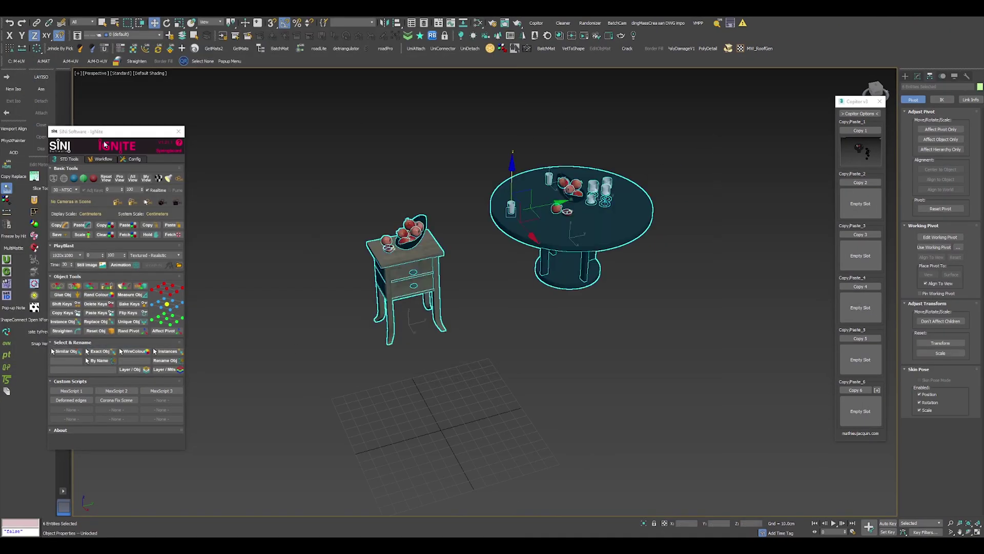
left_click(11, 17)
left_click(27, 101)
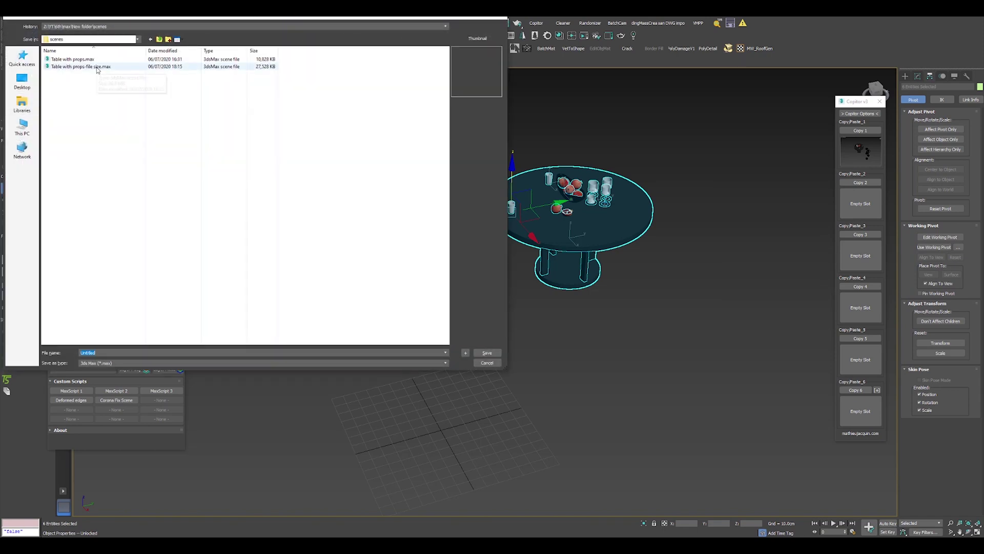
left_click(97, 67)
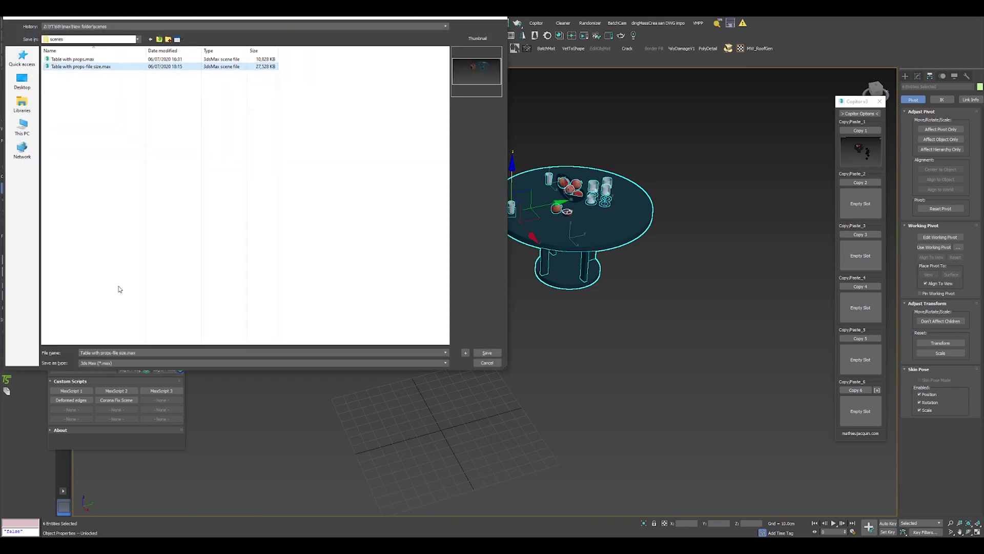
left_click(127, 353)
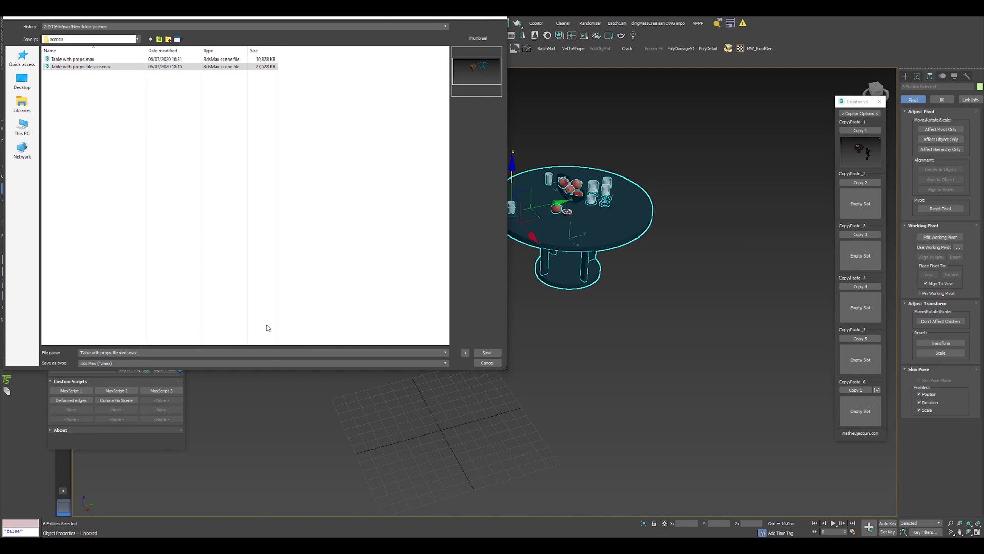
type("save selected")
key("Return")
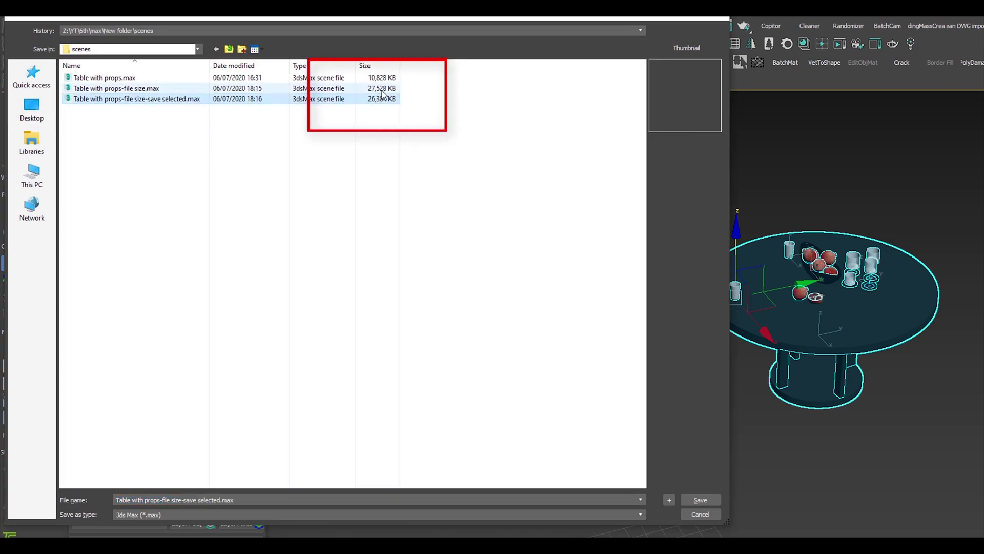
left_click(382, 101)
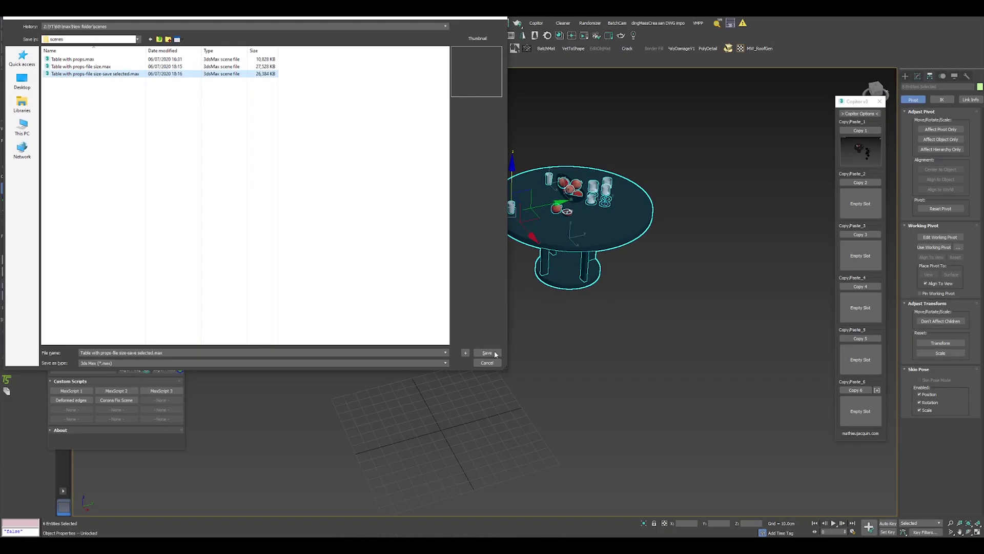
left_click(487, 362)
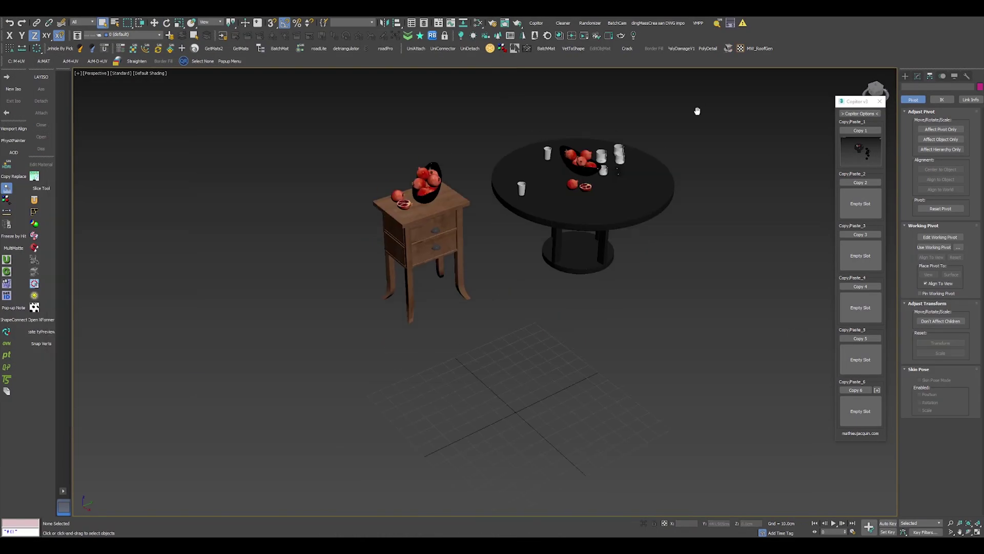
- Open the SiNi Forensic scene checker and place its window over the viewport
left_click(718, 23)
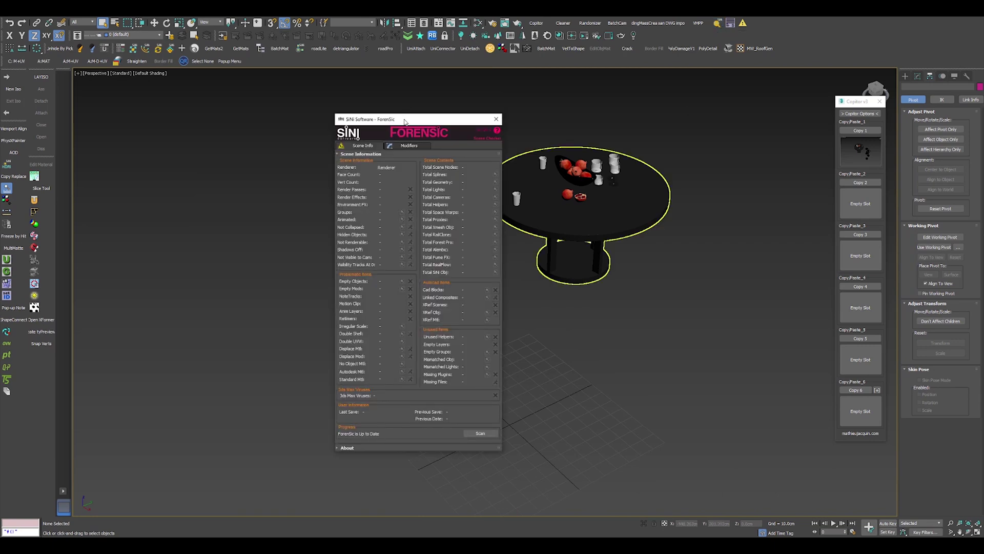
left_click_drag(413, 120, 457, 113)
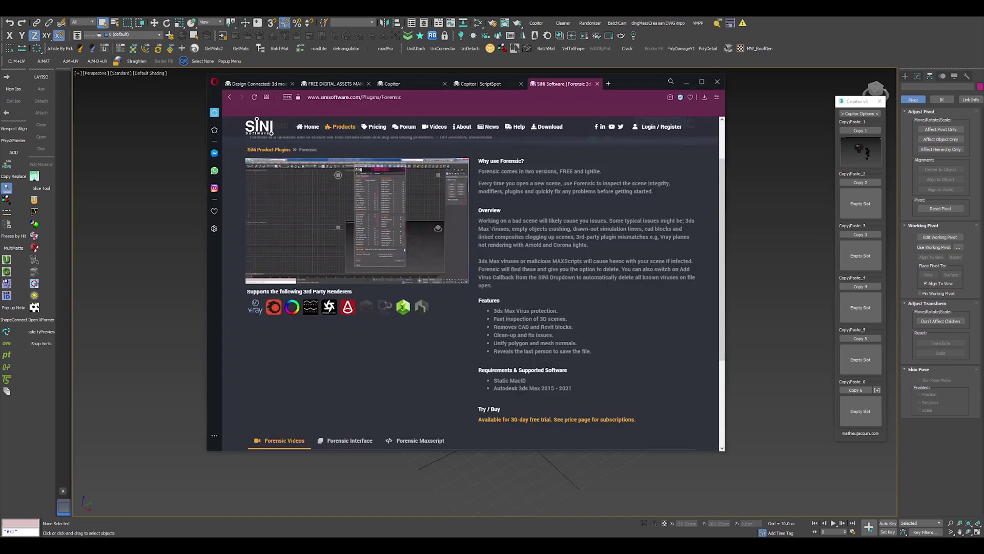
- Examine the Forensic product page in the web browser, looking at which versions are offered
scroll(497, 246, "up", 2)
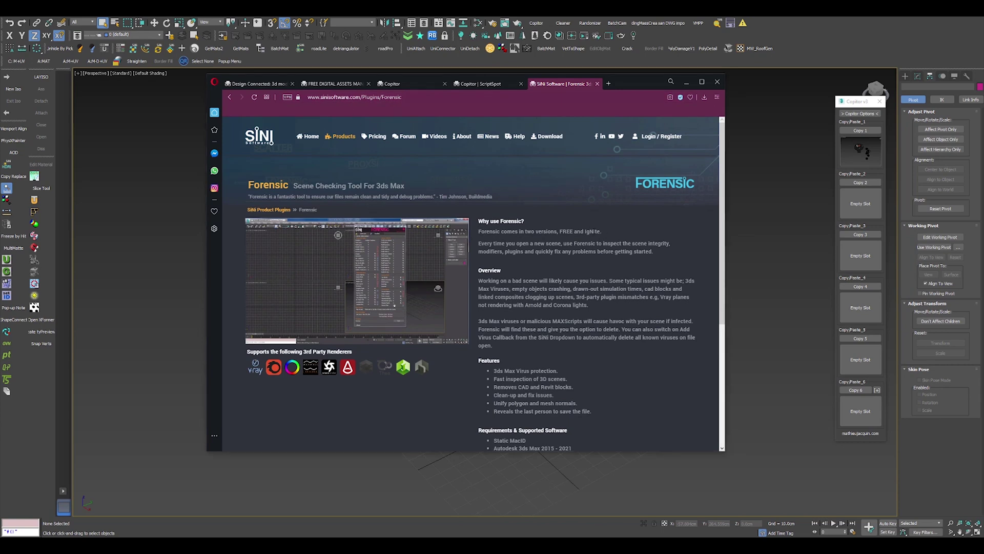
left_click_drag(602, 232, 562, 231)
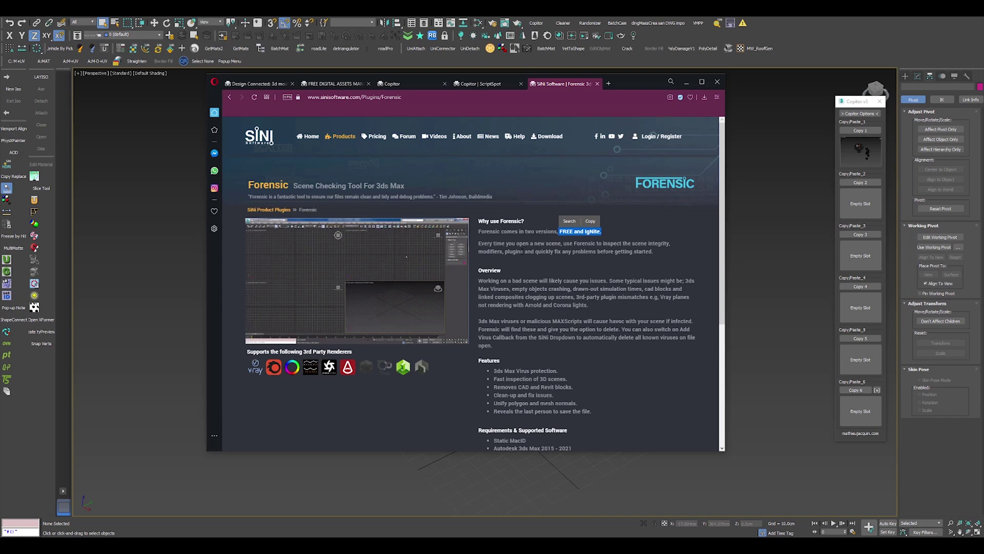
left_click(524, 261)
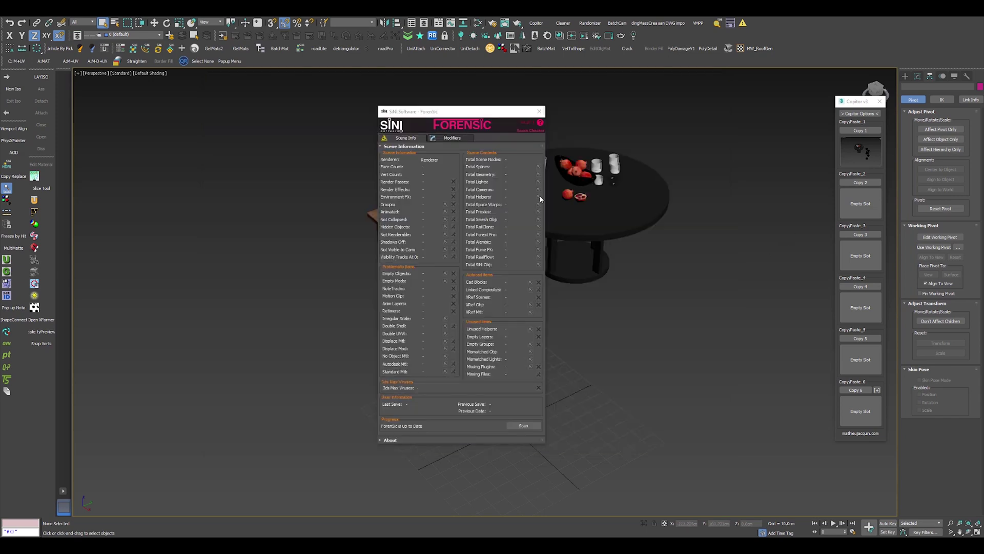
- Scan the scene with Forensic, remove the anim layers and unused helpers, and close the tool
left_click(525, 425)
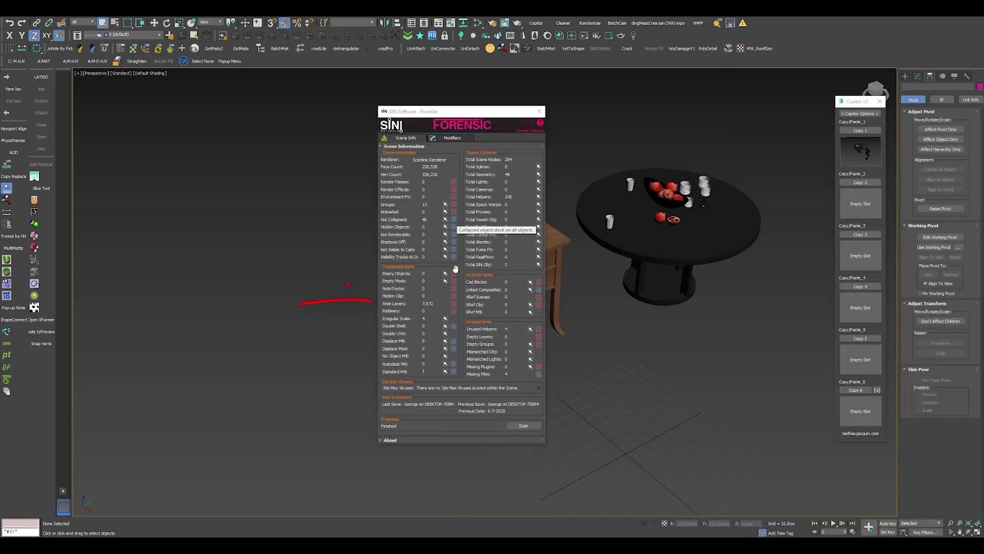
left_click(454, 304)
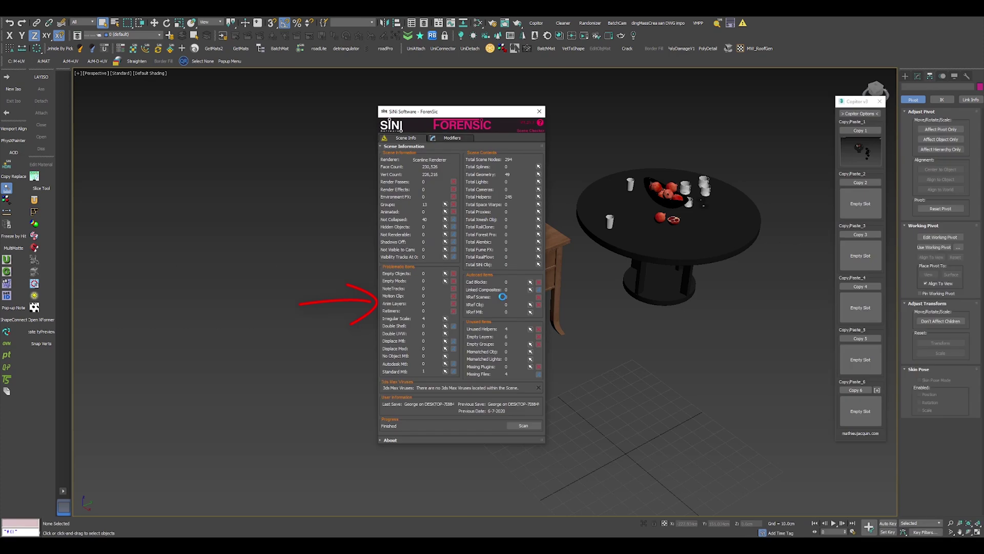
left_click(538, 329)
left_click(540, 114)
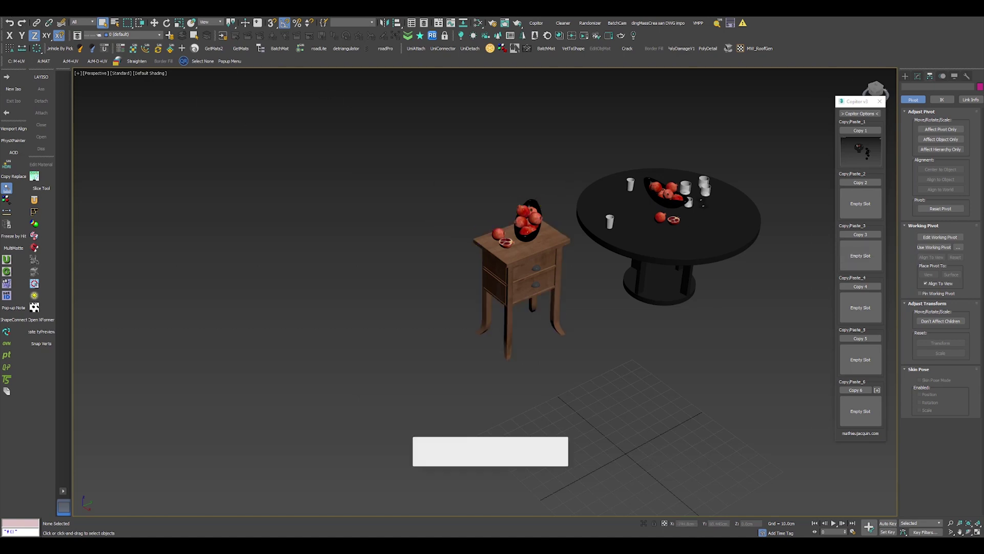
- Save only the selected tables and props as "Table with props-file size-save selected-optimized.max"
left_click(9, 14)
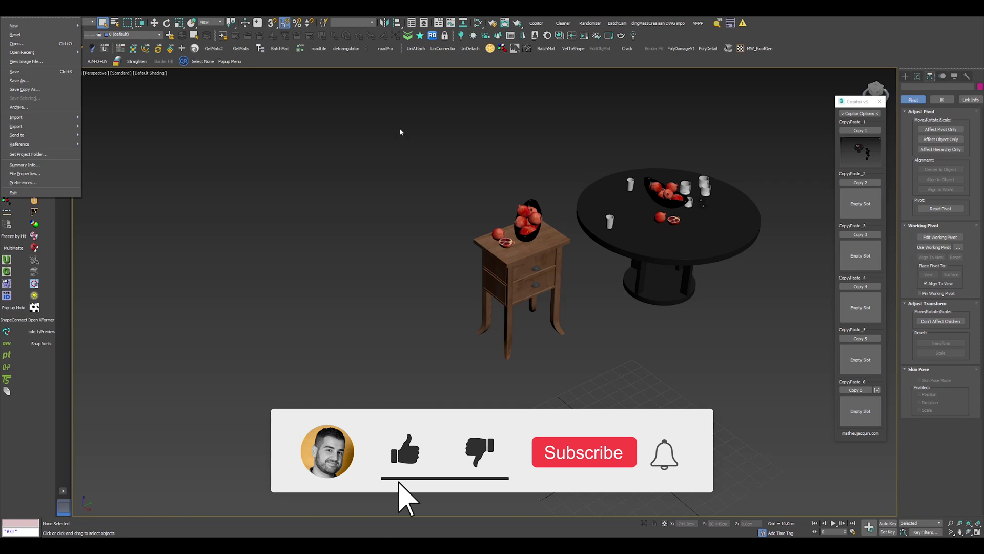
left_click_drag(331, 101, 816, 394)
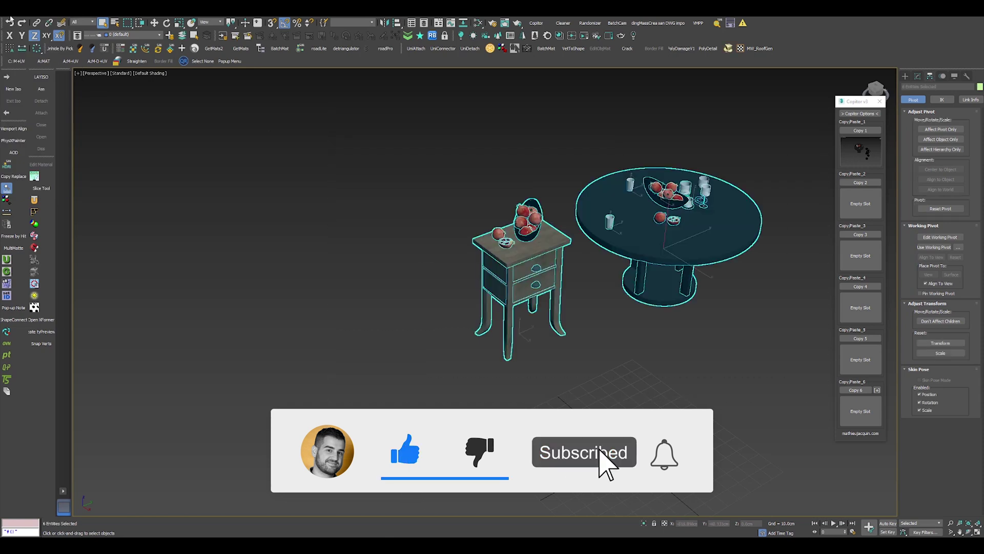
key("alt+f")
left_click(24, 97)
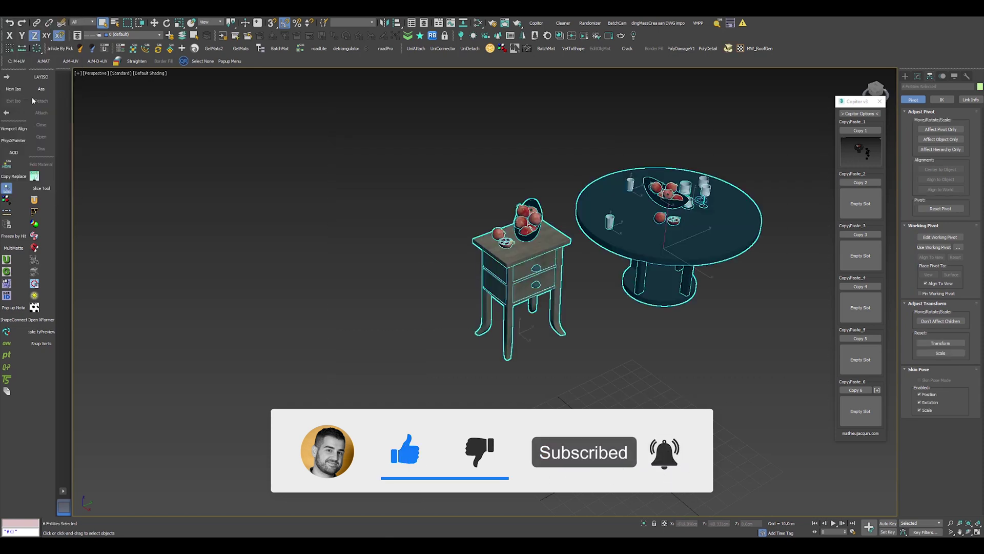
left_click(133, 100)
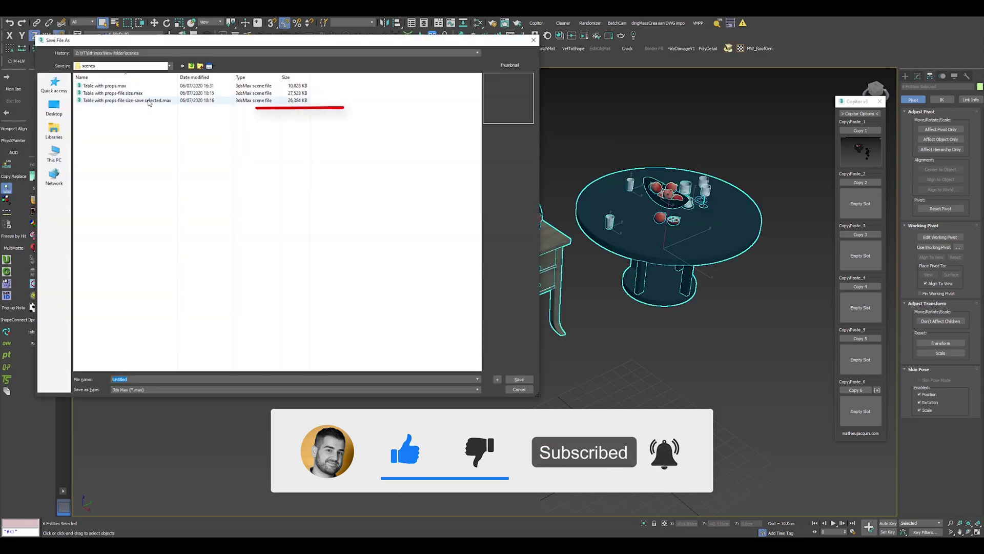
left_click(295, 454)
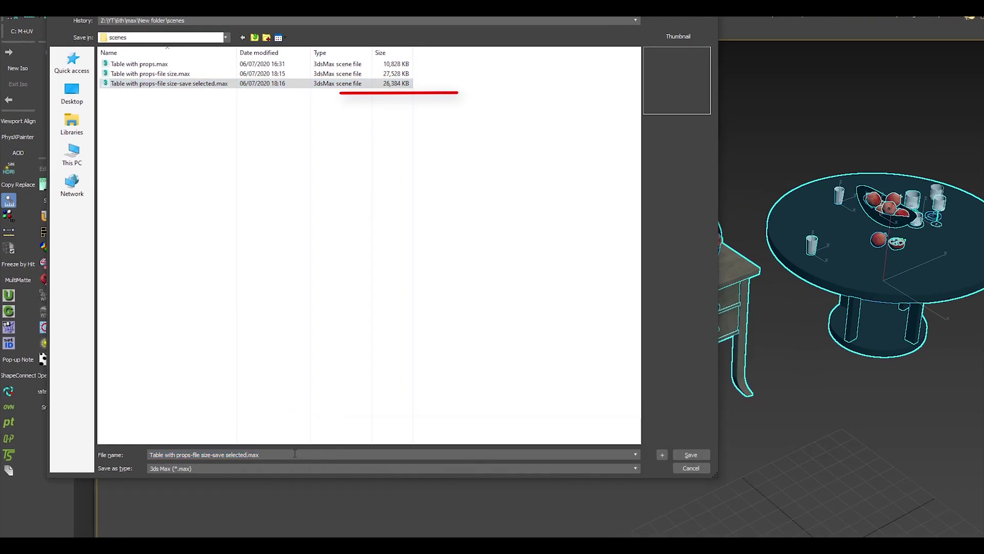
type("-")
type("optimized")
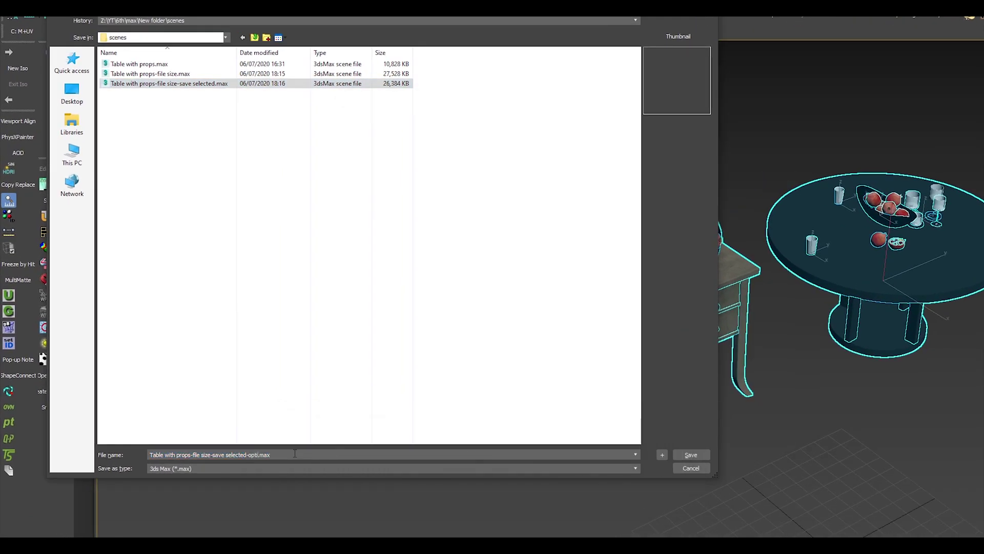
key("Return")
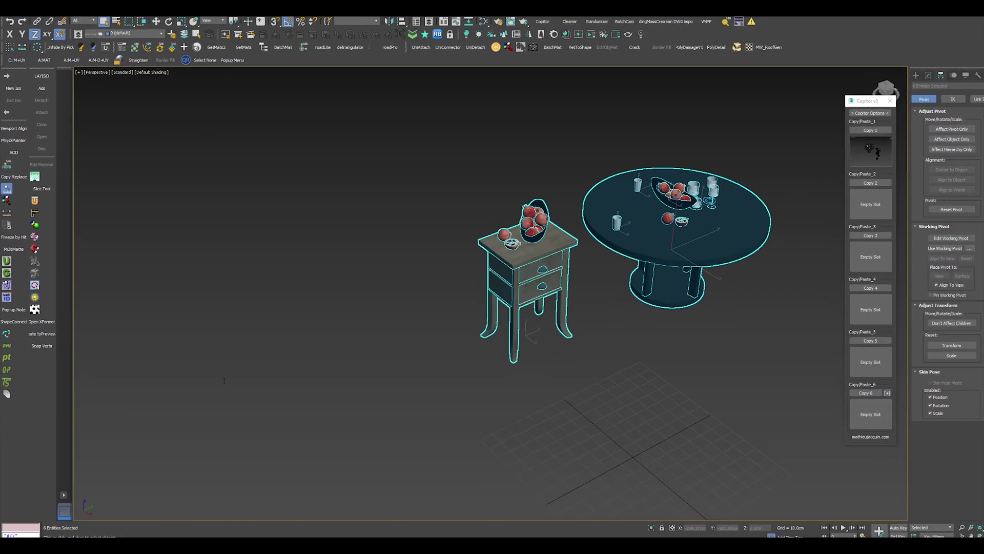
- Compare the optimized scene's file size with the earlier saved scenes in the scenes folder, widening the name column to read full names
left_click(8, 12)
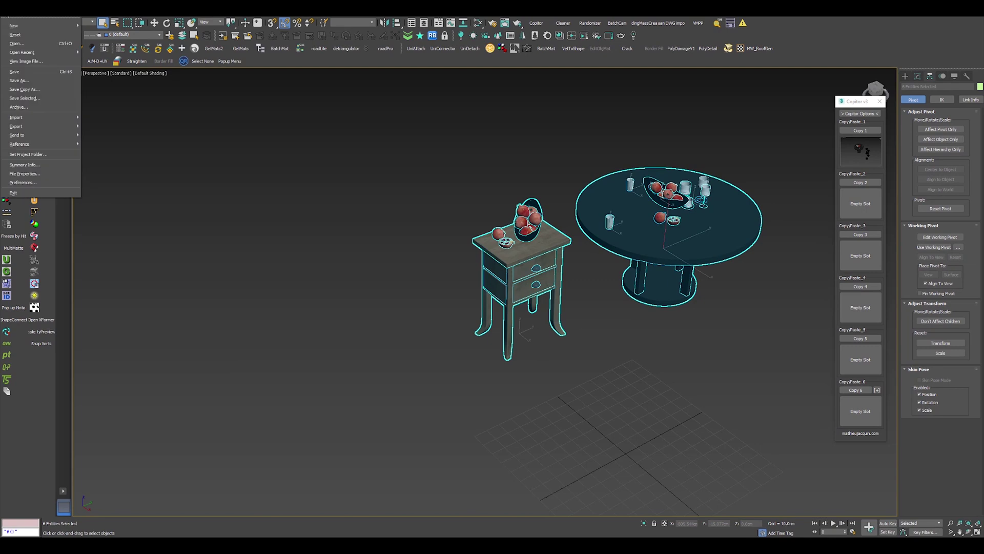
left_click(22, 80)
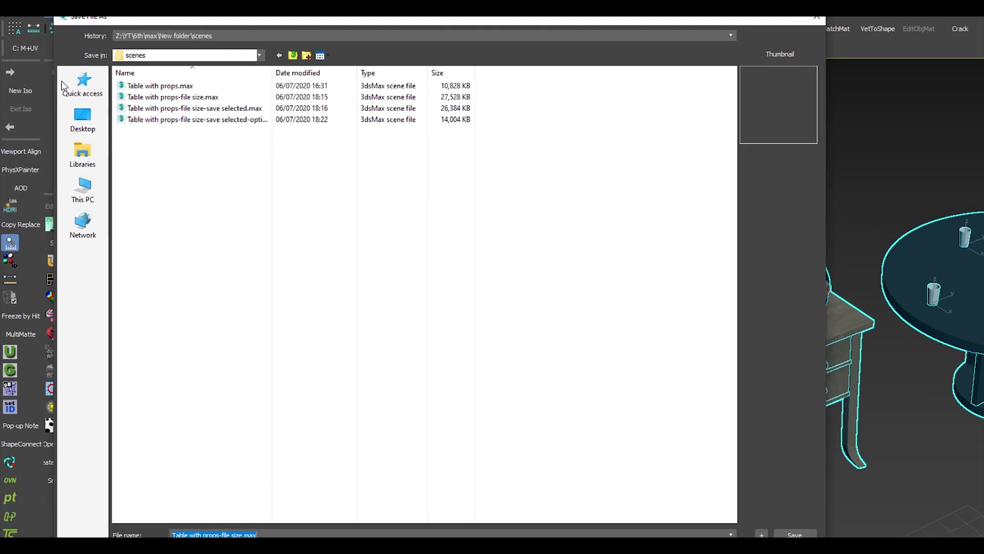
left_click_drag(272, 73, 338, 73)
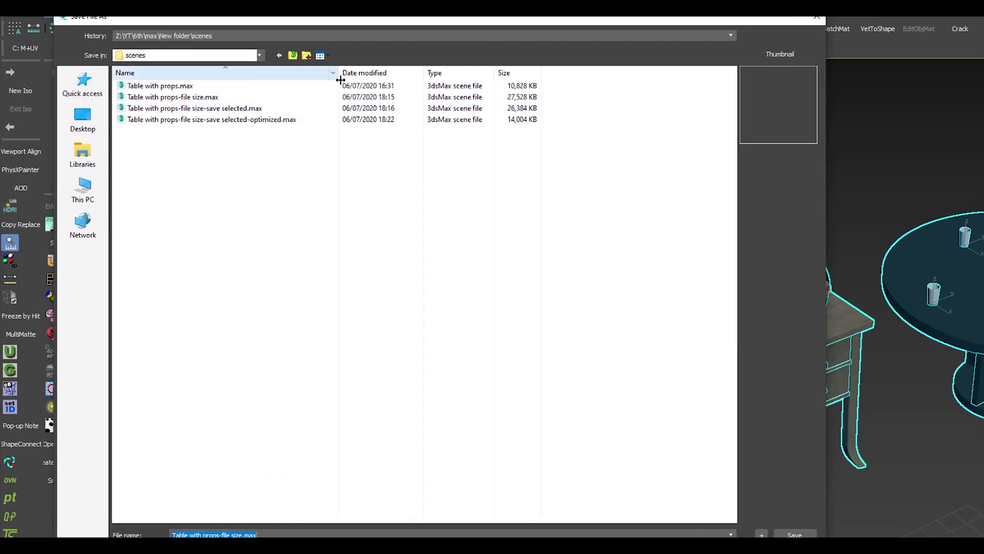
left_click(238, 97)
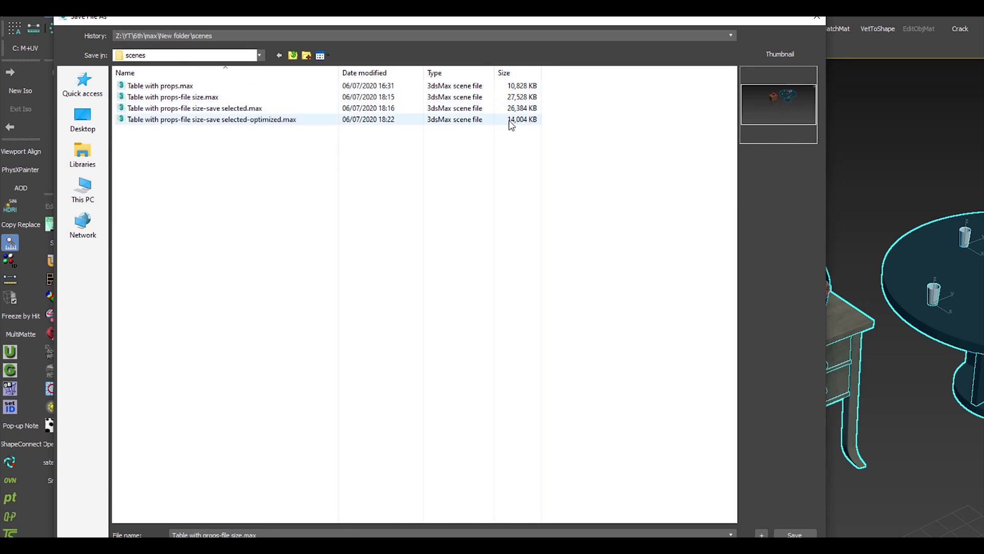
left_click(510, 122)
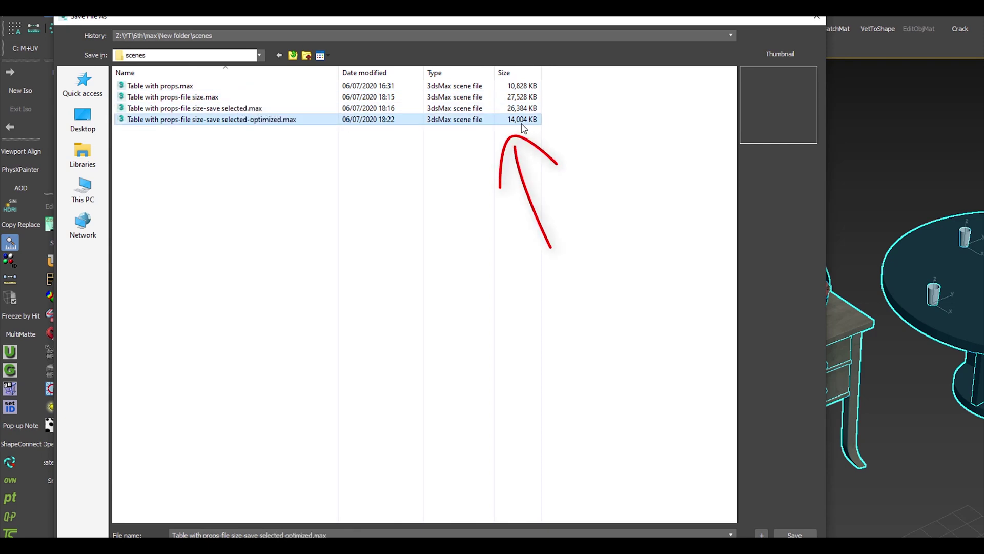
left_click(795, 549)
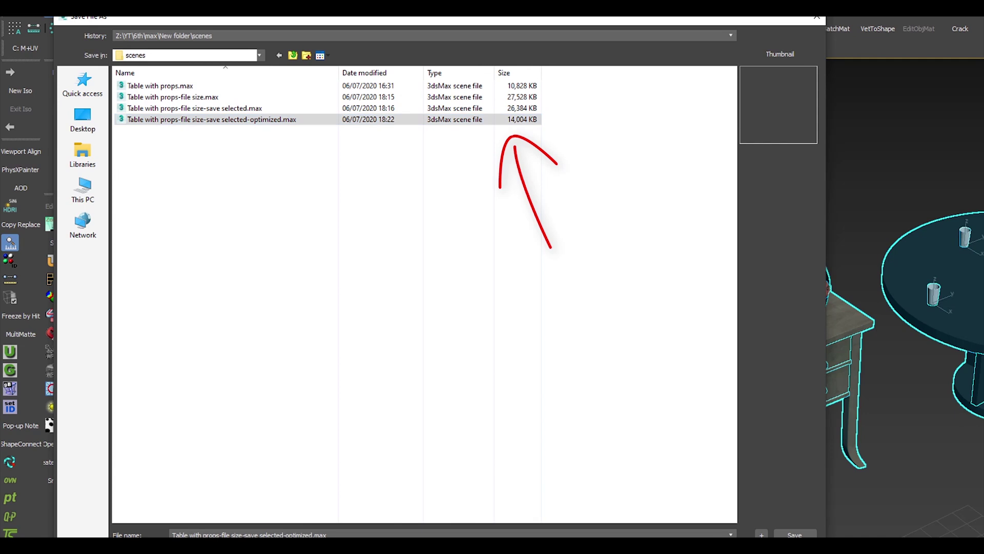